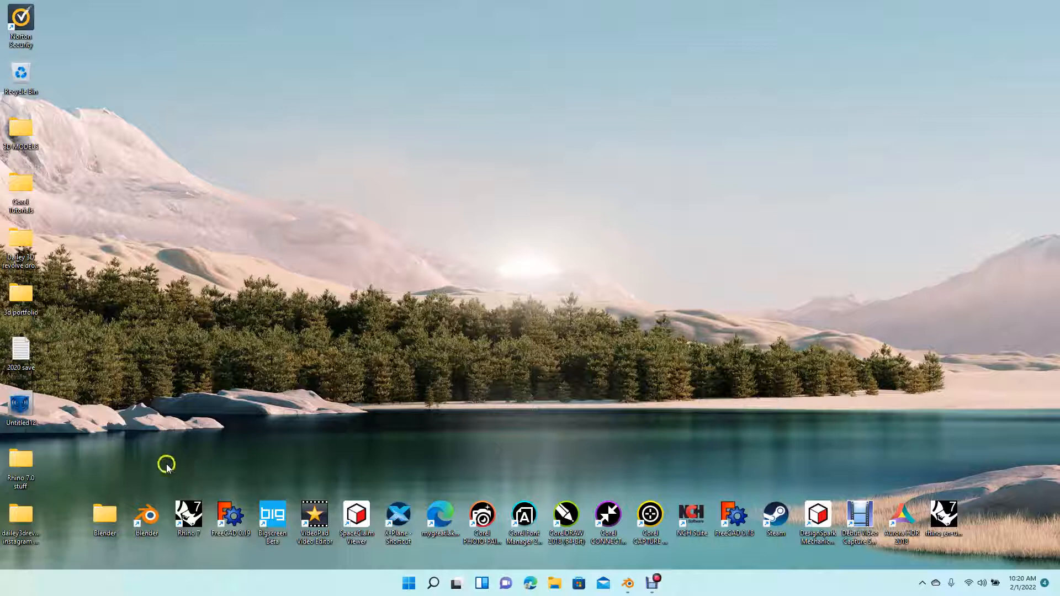
- Start Blender and dismiss its splash screen to work in the default cube scene
double_click(148, 517)
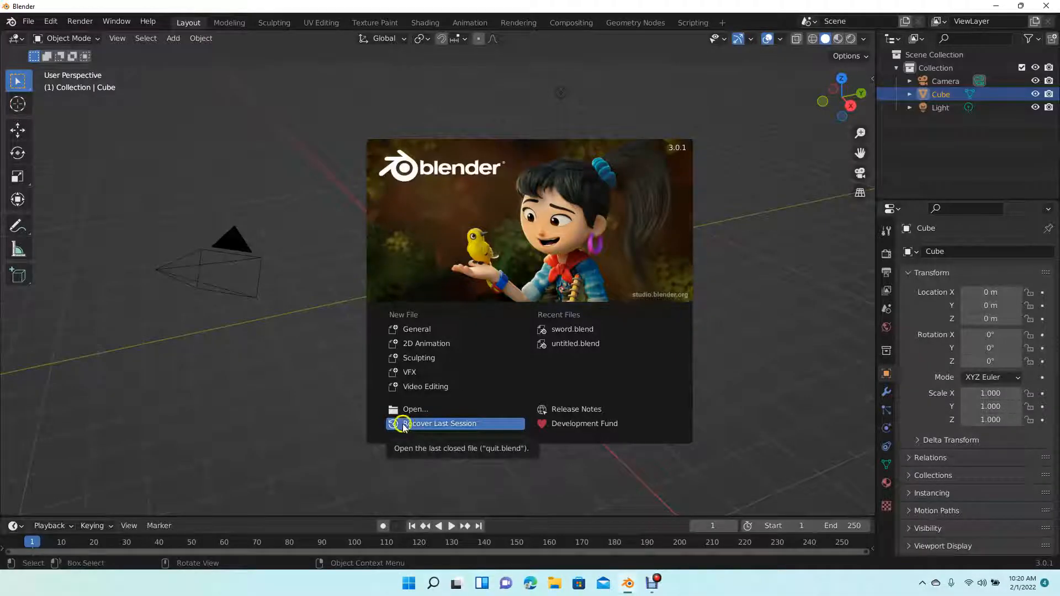
click(334, 354)
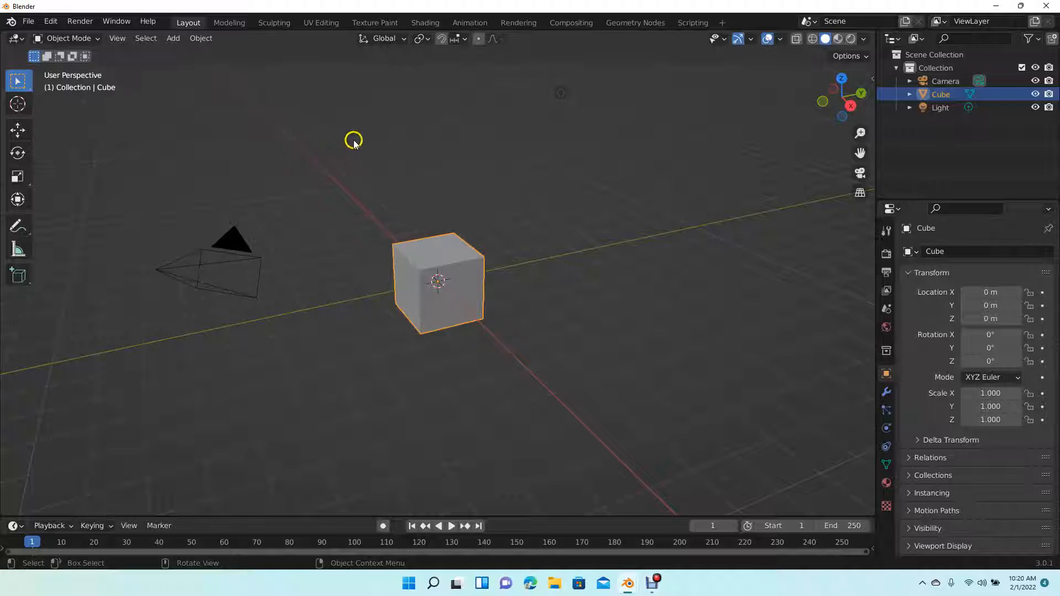
click(175, 39)
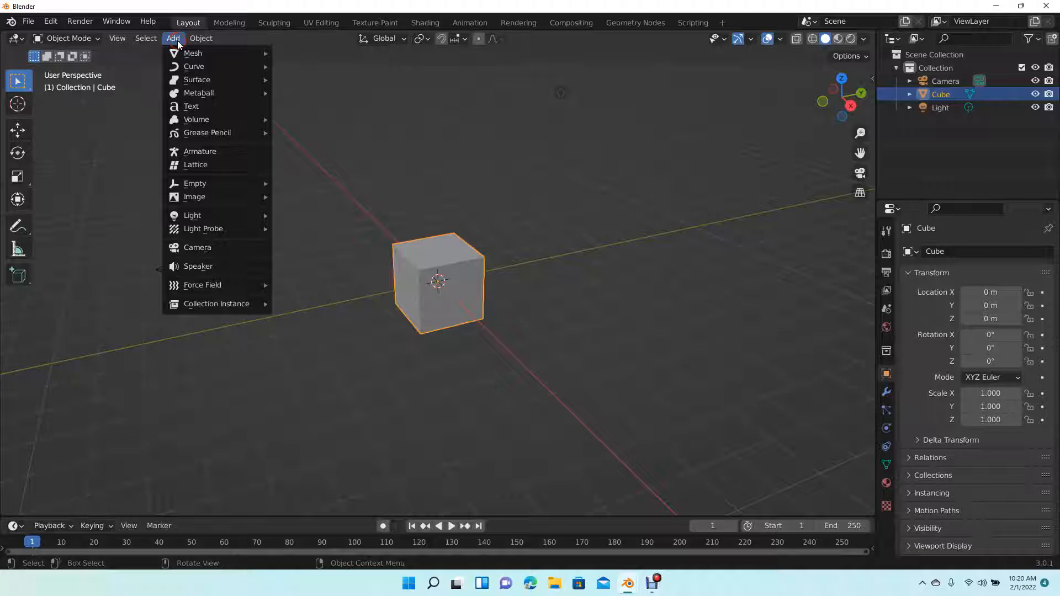
mouse_move(187, 55)
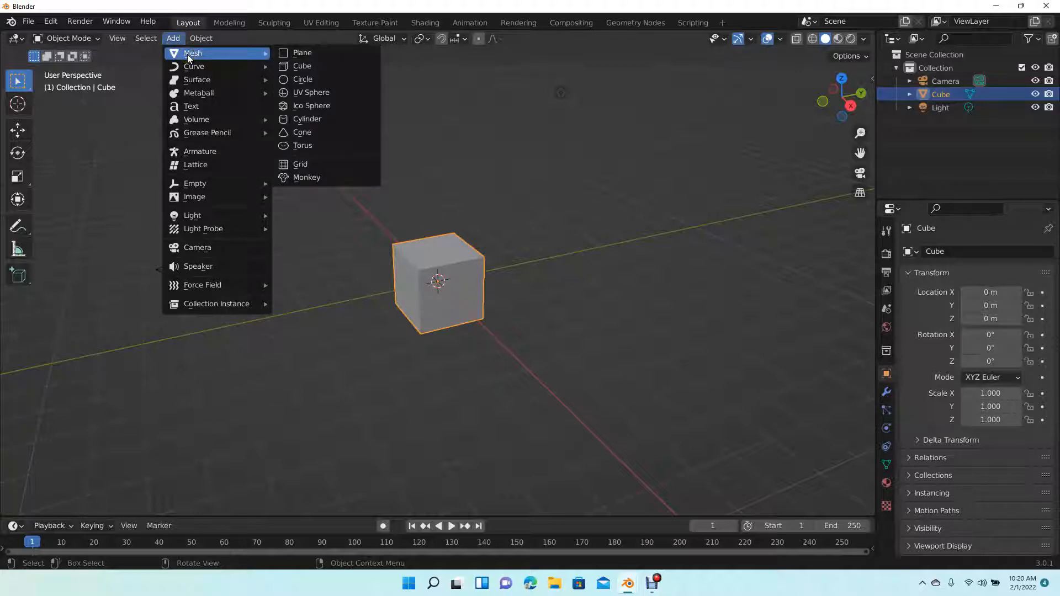
mouse_move(227, 55)
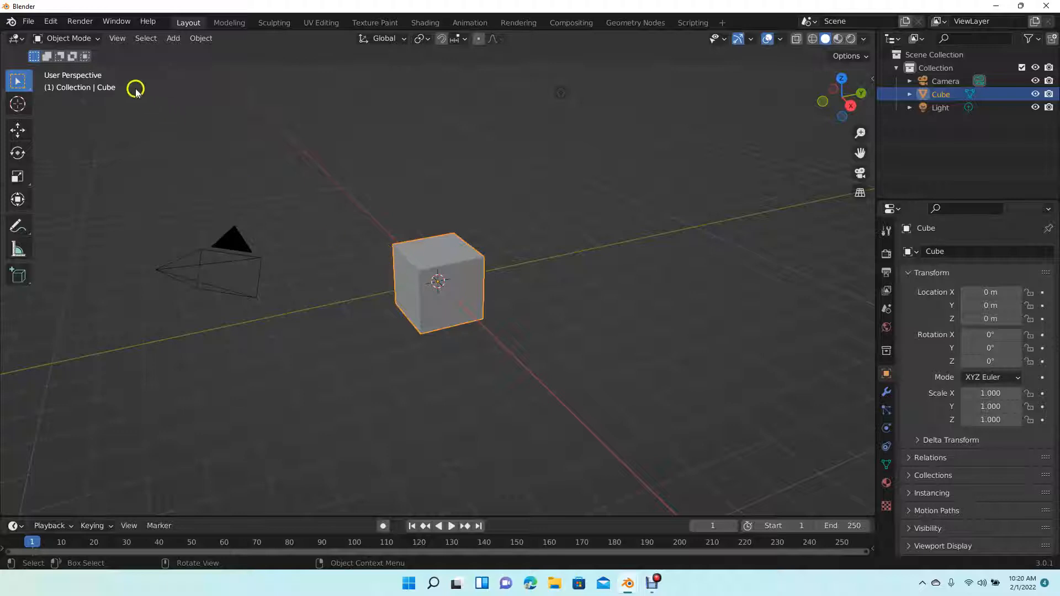
- Put the default cube into Edit Mode, deselect its geometry and activate face selection
click(91, 38)
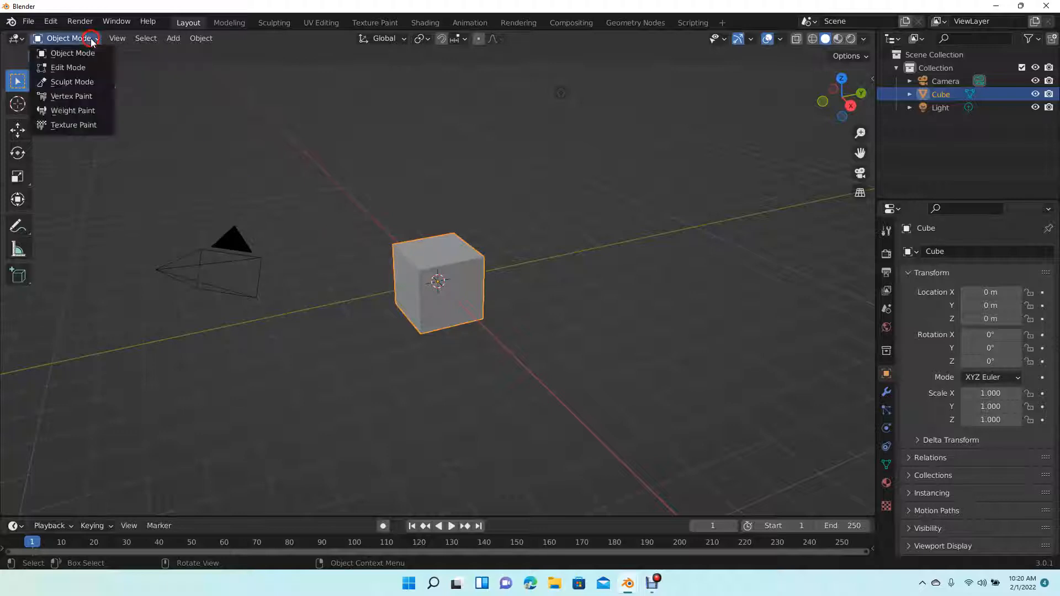
click(83, 67)
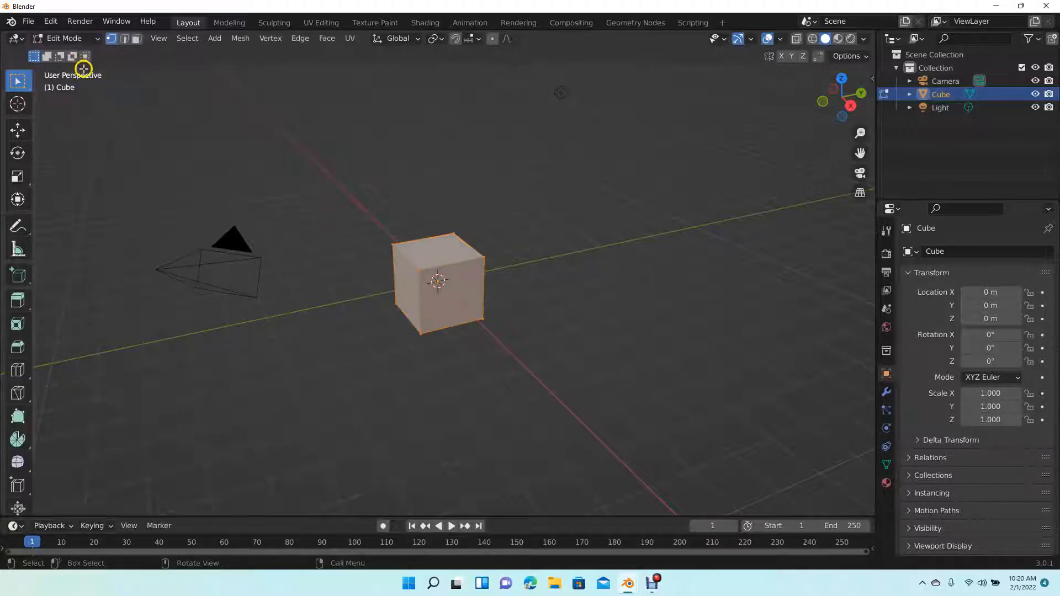
click(359, 207)
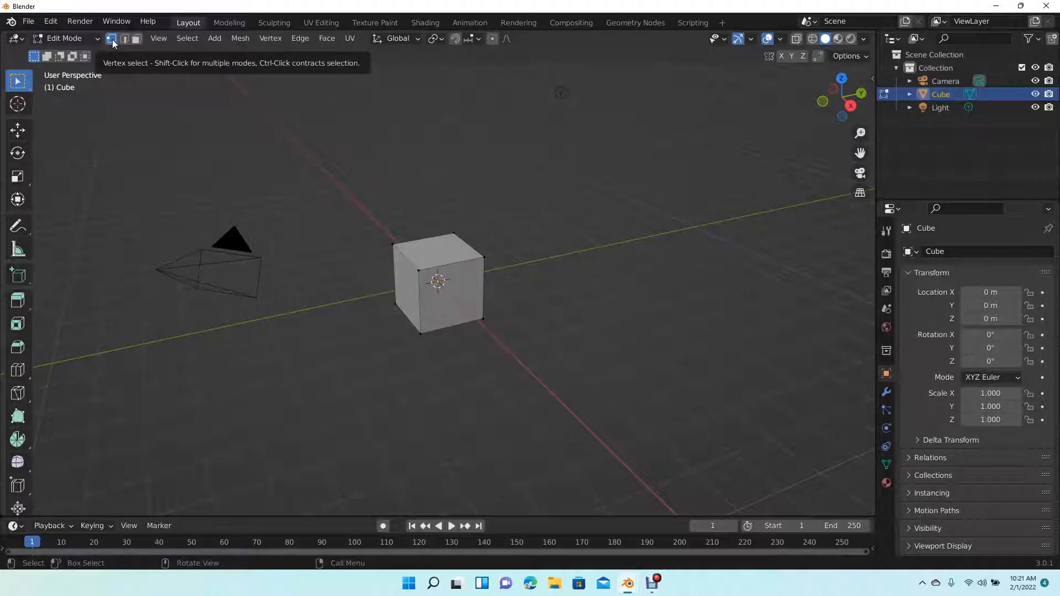
click(123, 40)
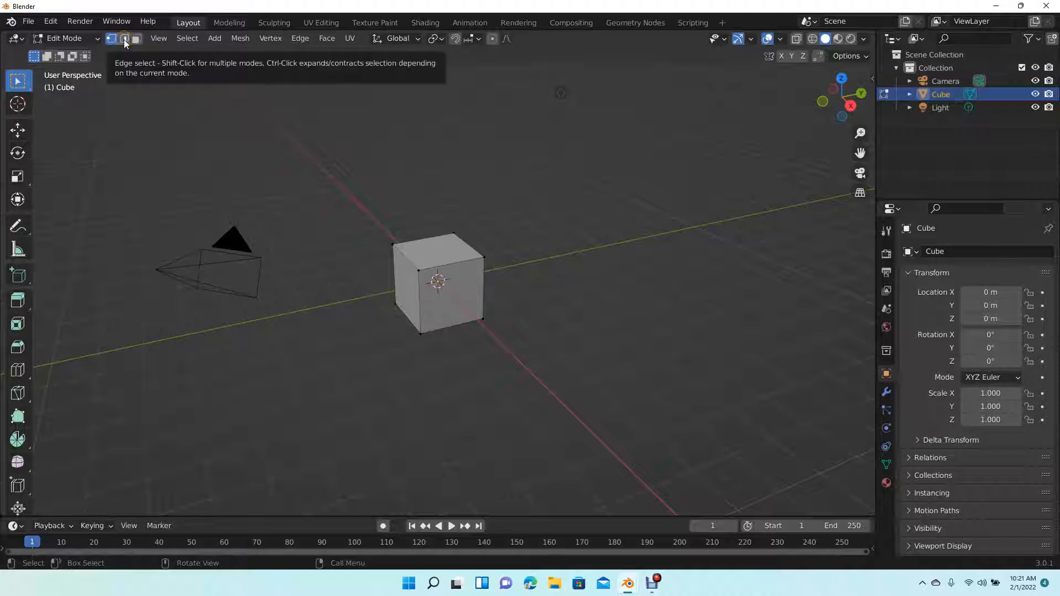
click(136, 39)
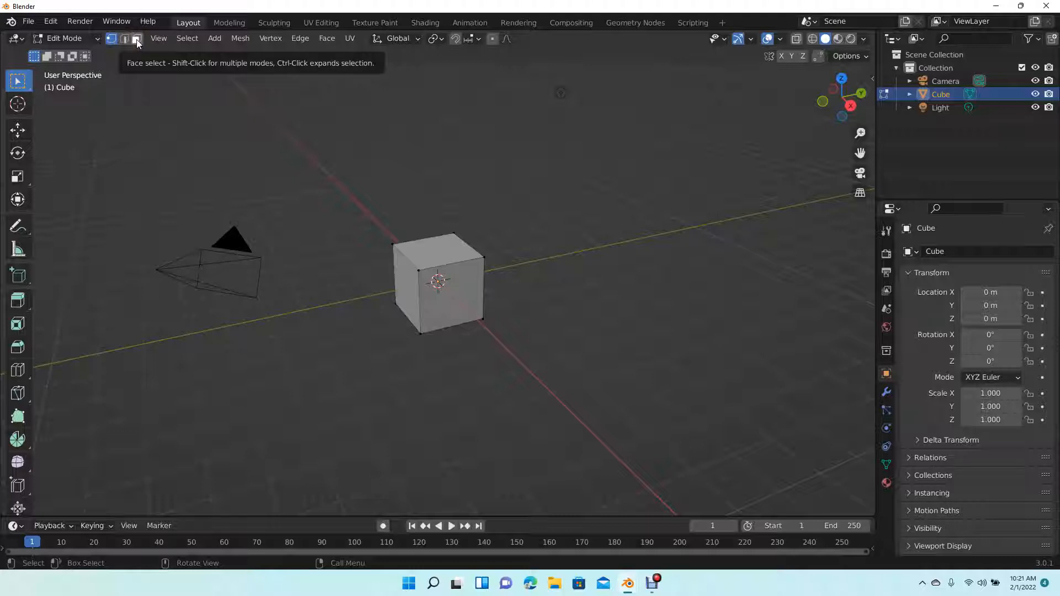
click(137, 38)
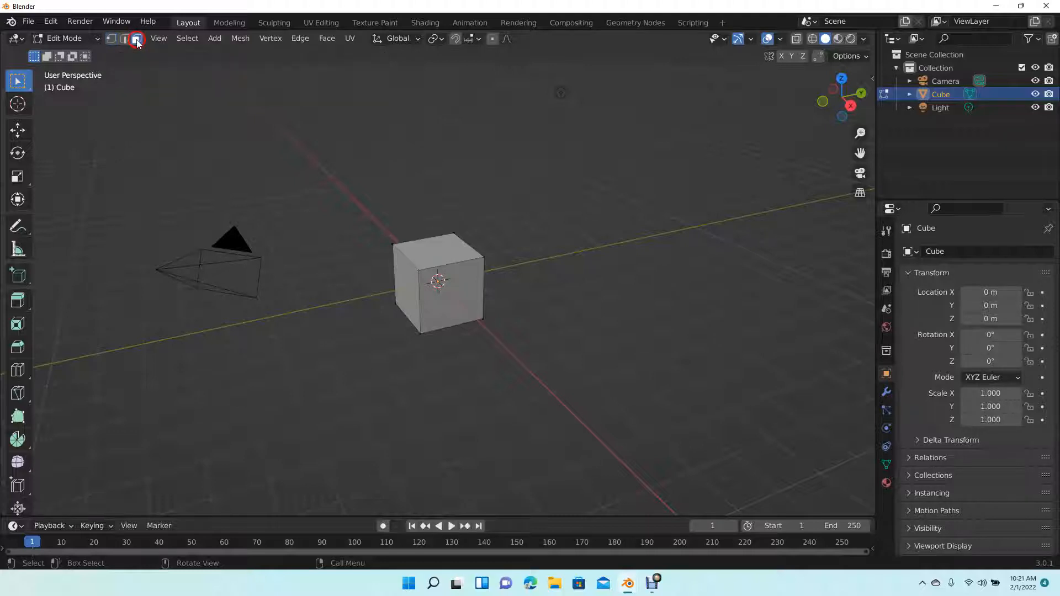
- Extrude the cube's negative-Y side face outward about 2.5 m and scale the new end face to about 0.45
click(407, 284)
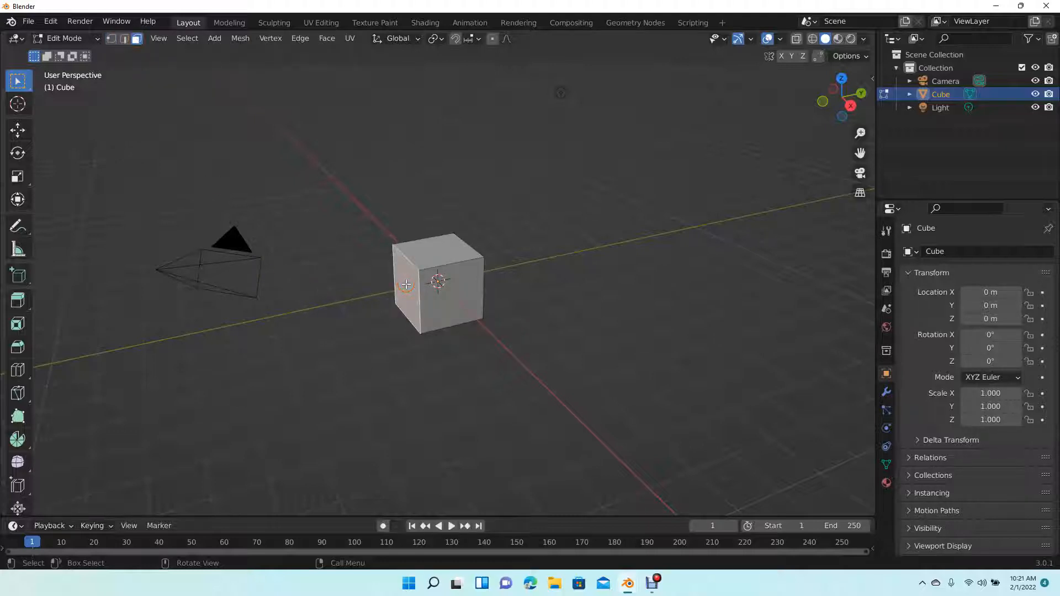
key(e)
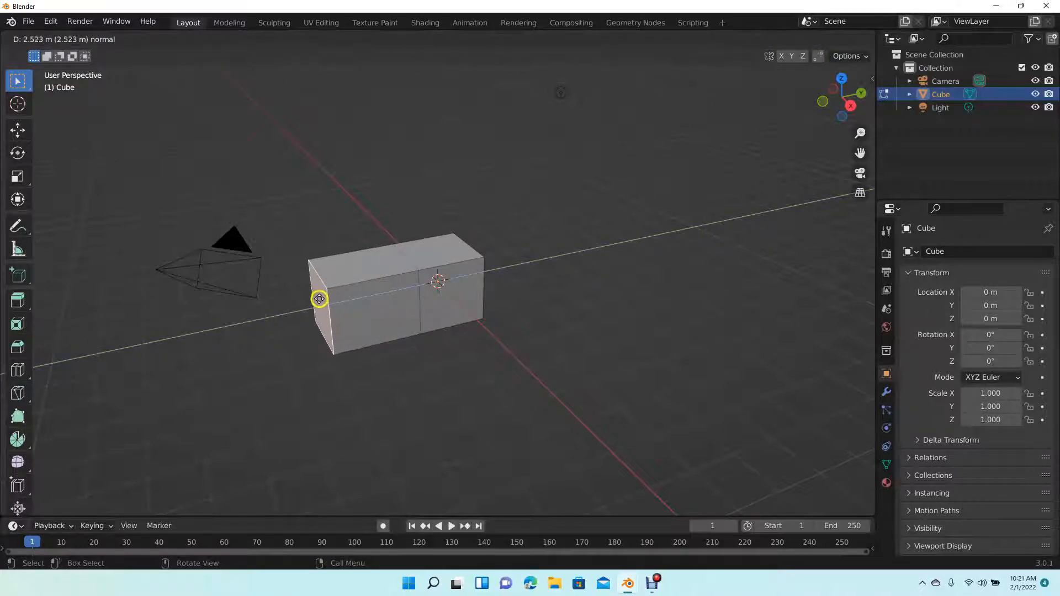
click(319, 299)
key(s)
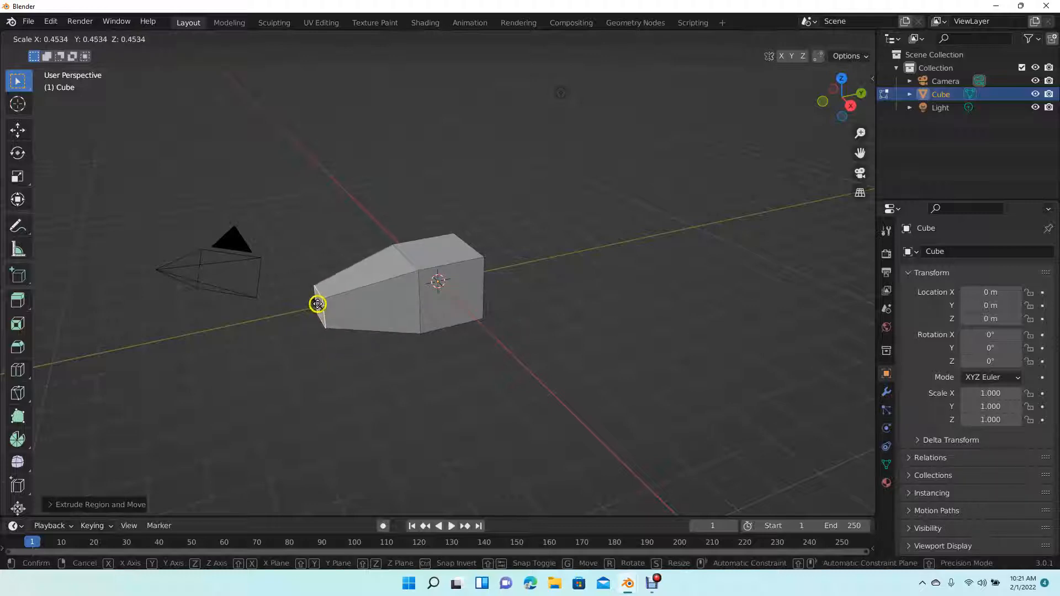
click(317, 304)
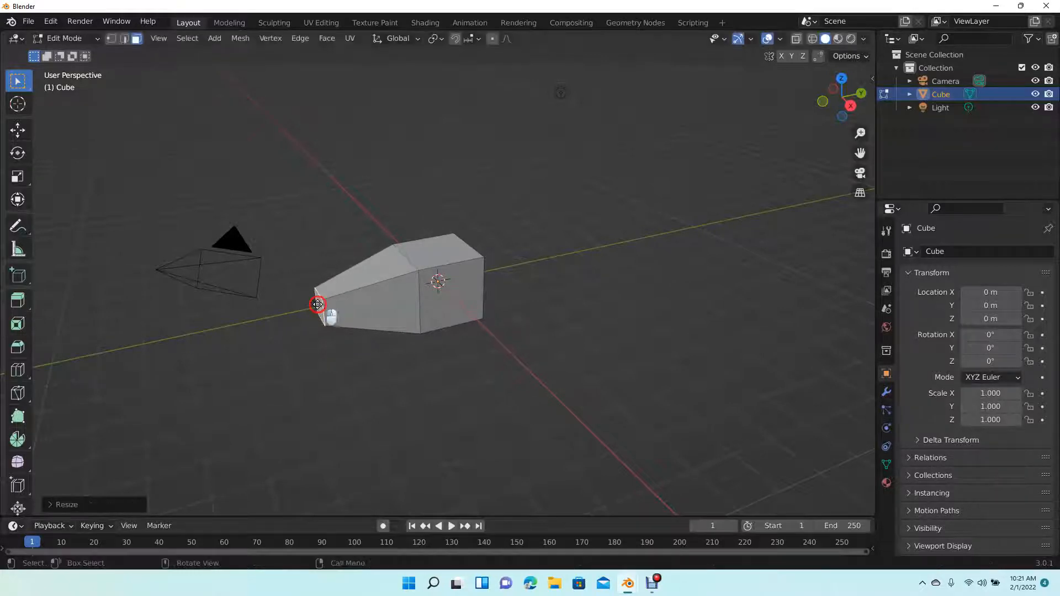
- Extrude the narrowed end face about 2.1 m further and rotate it about -63° around the global X axis
key(e)
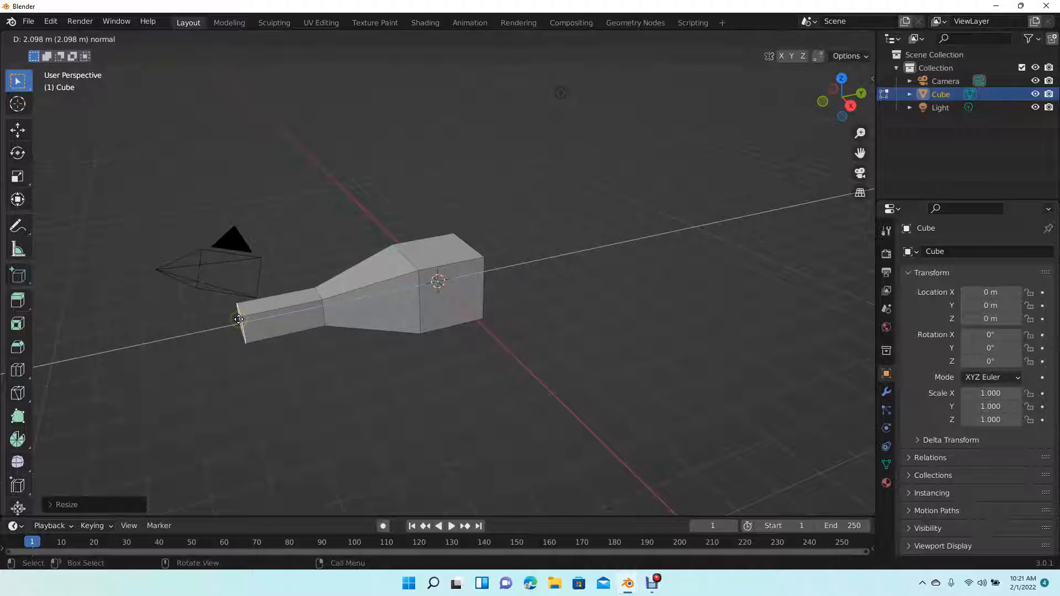
click(238, 319)
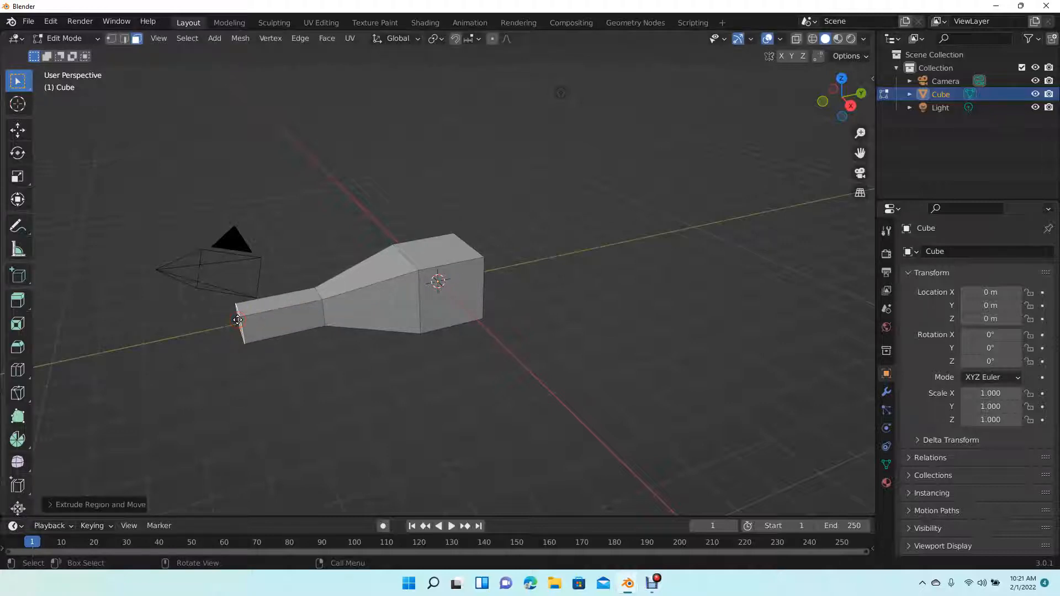
key(r)
key(x)
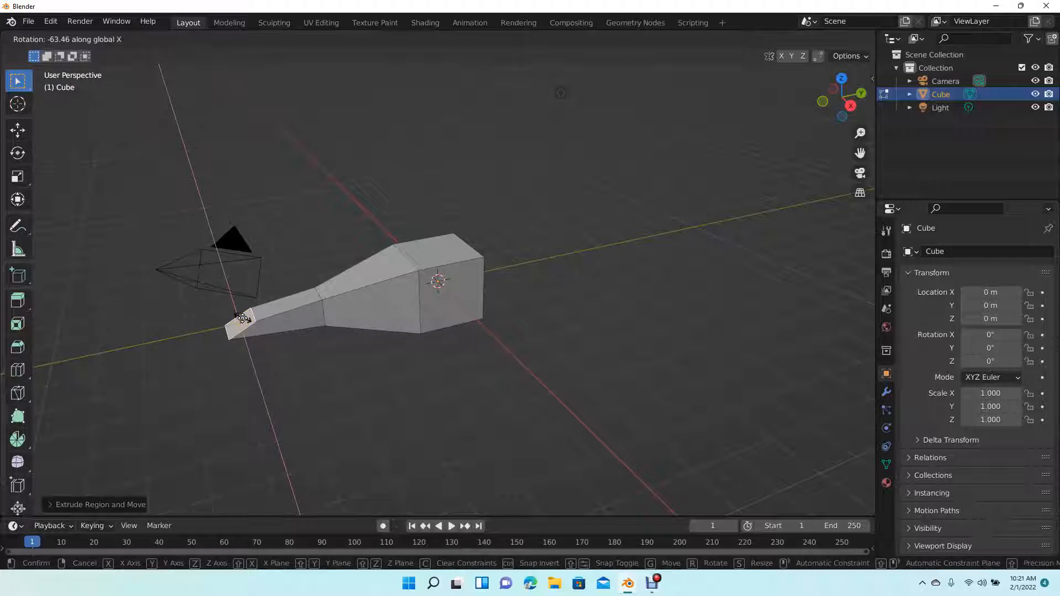
click(242, 318)
- Extrude the tilted end face diagonally upward and rotate it about -26.5° around the global X axis so it faces straight up
key(e)
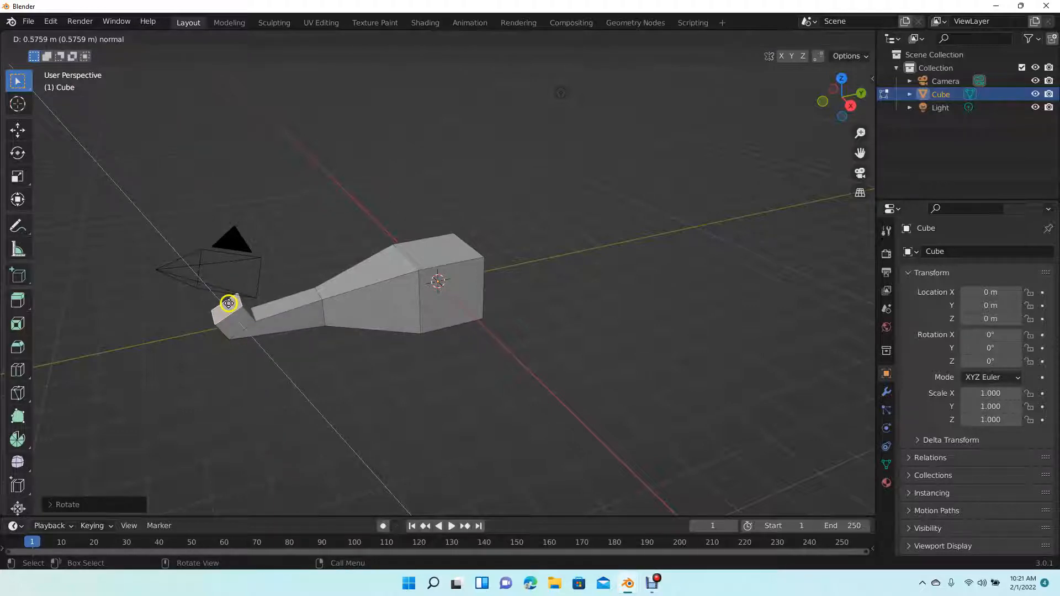
click(209, 268)
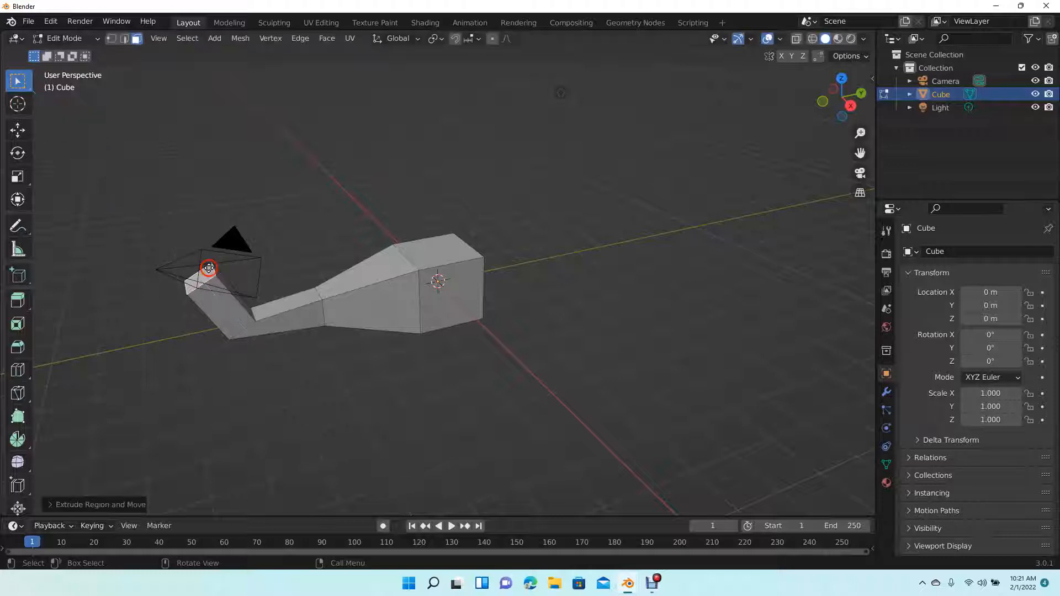
key(r)
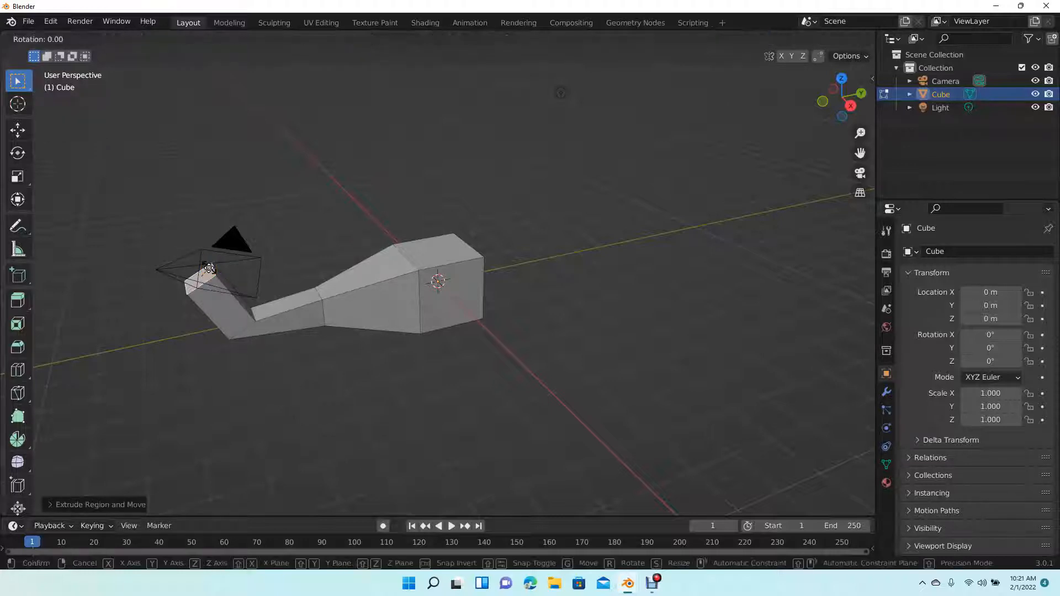
key(x)
click(214, 272)
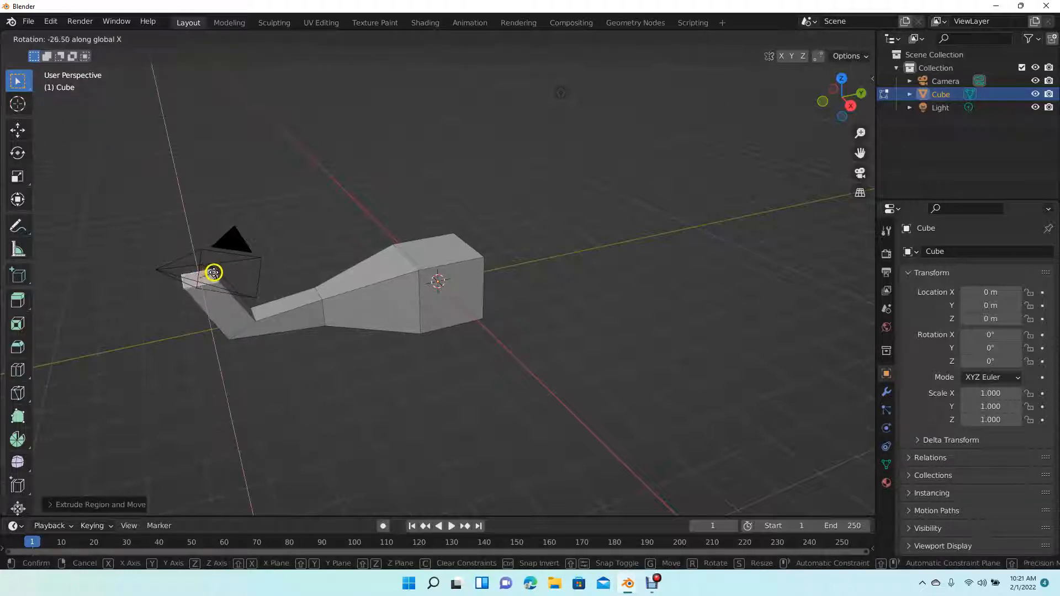
click(215, 275)
- Extrude the upward-facing end face about 1.96 m and scale it down to form a narrow tip
key(e)
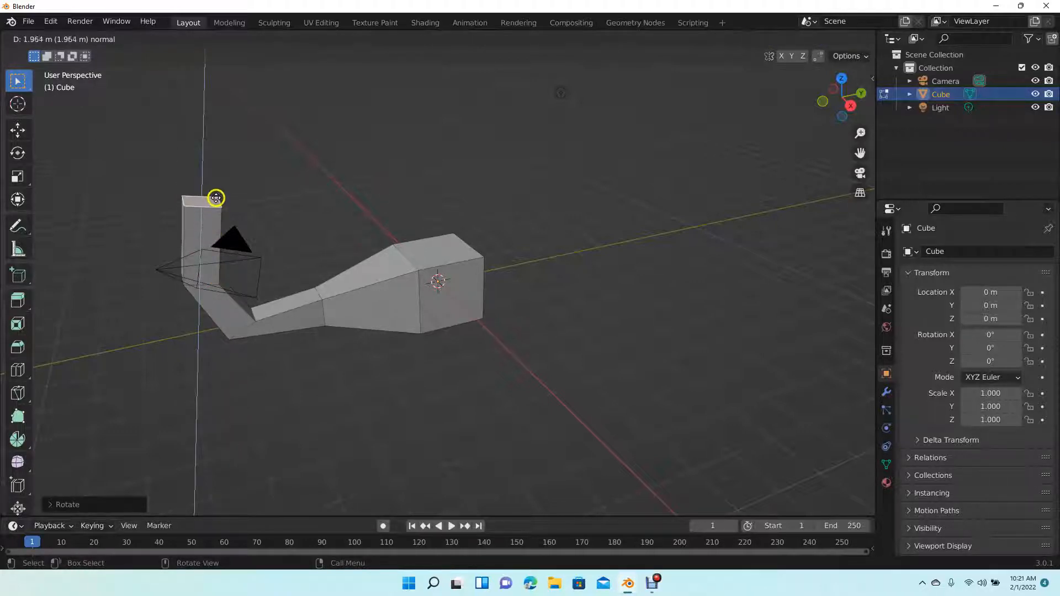
click(216, 198)
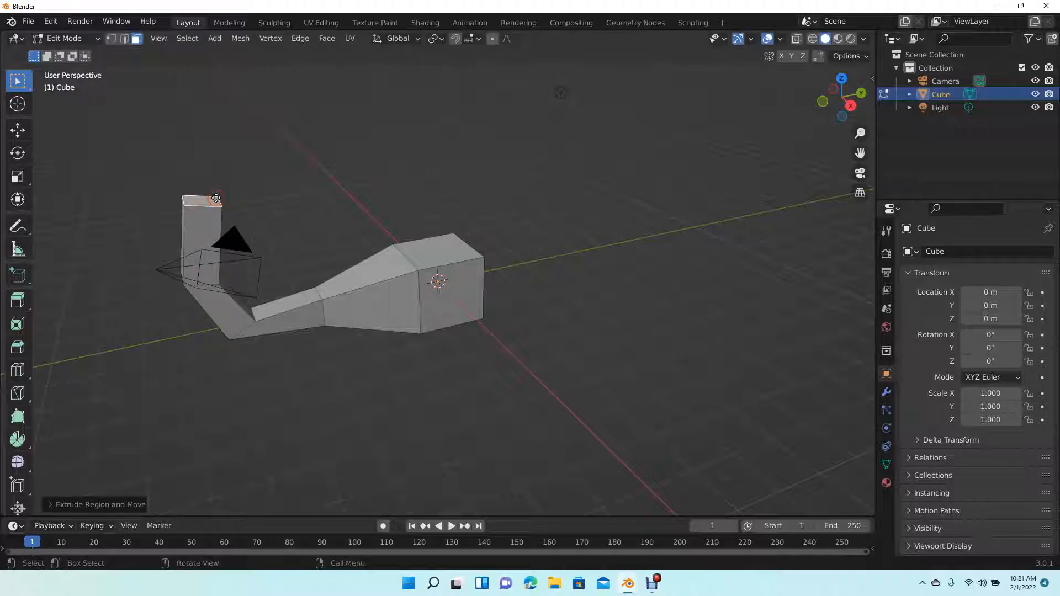
key(s)
click(208, 201)
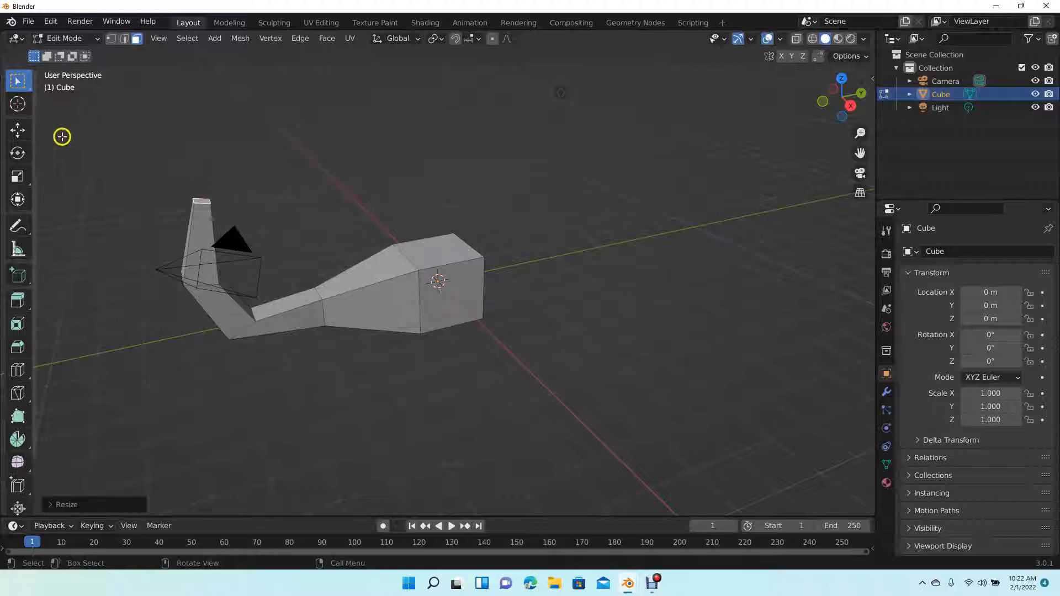
- Activate the Move tool and select the entire extruded mesh
click(18, 130)
click(327, 166)
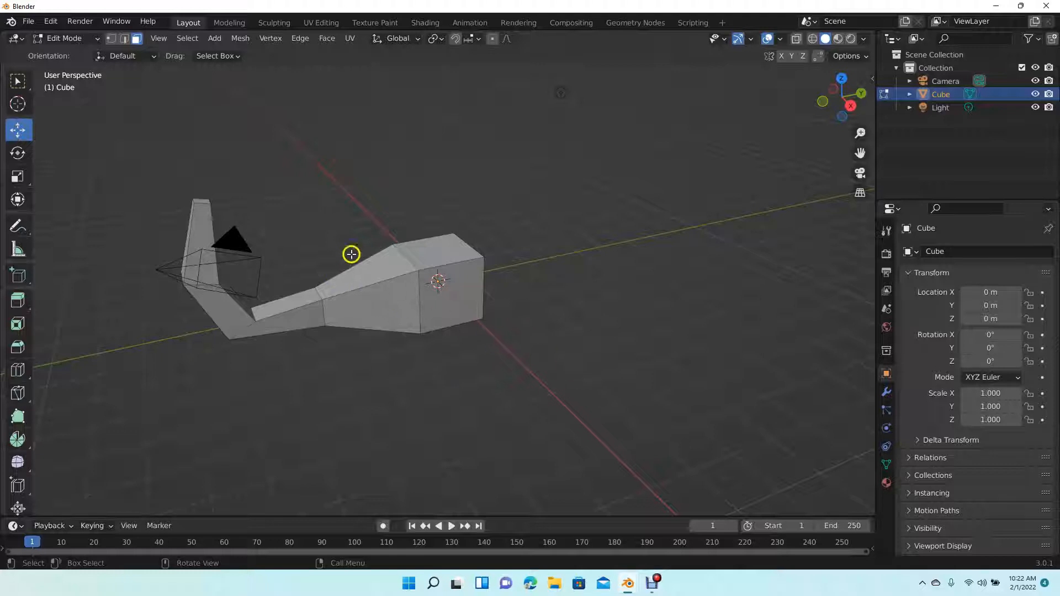
key(a)
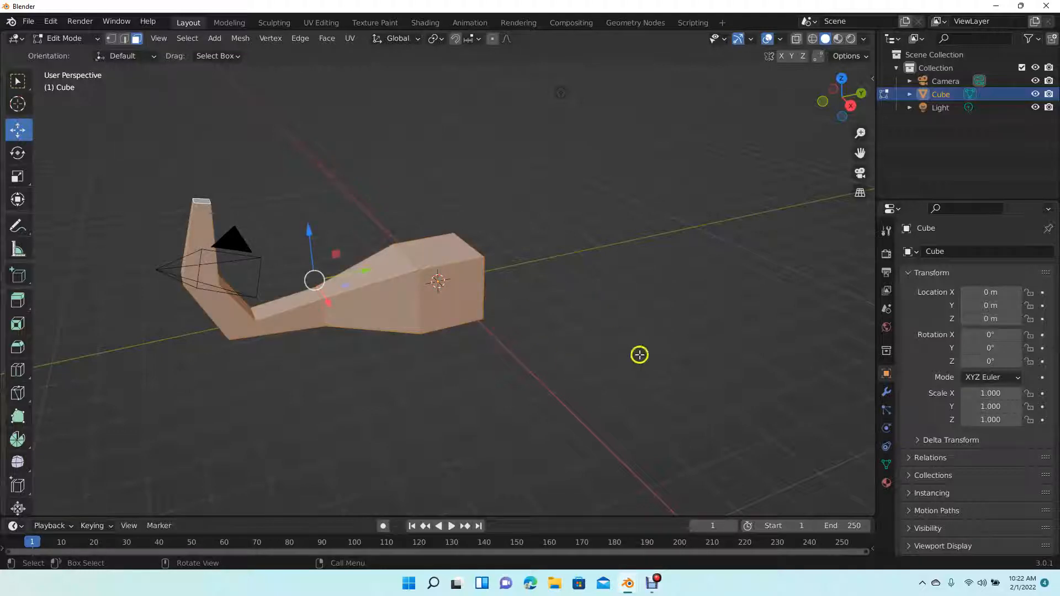
- Add a Mirror modifier to the cube and enable its Y and Z axes in addition to X
click(887, 394)
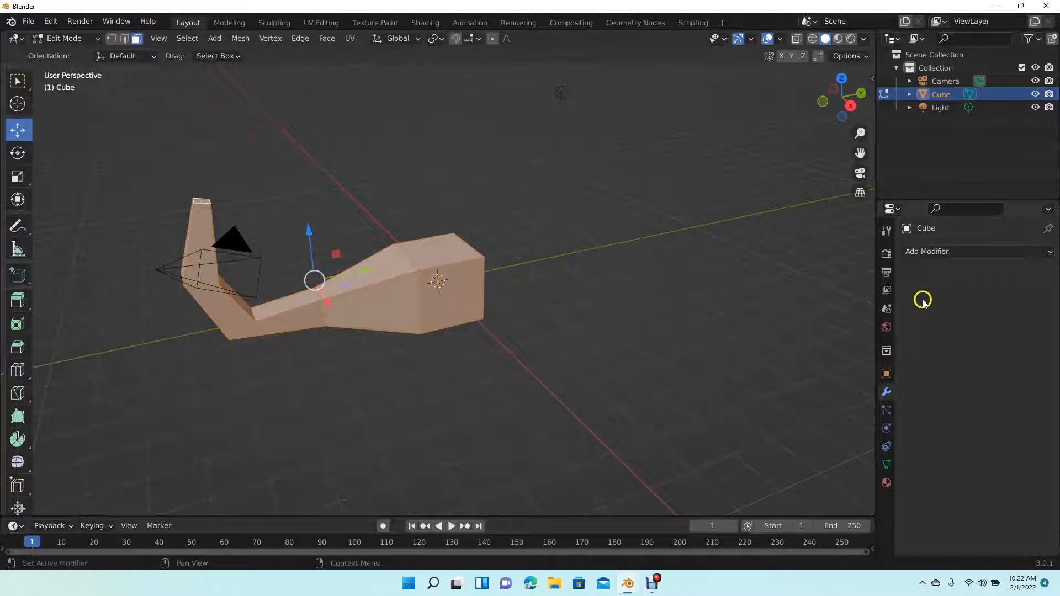
click(952, 252)
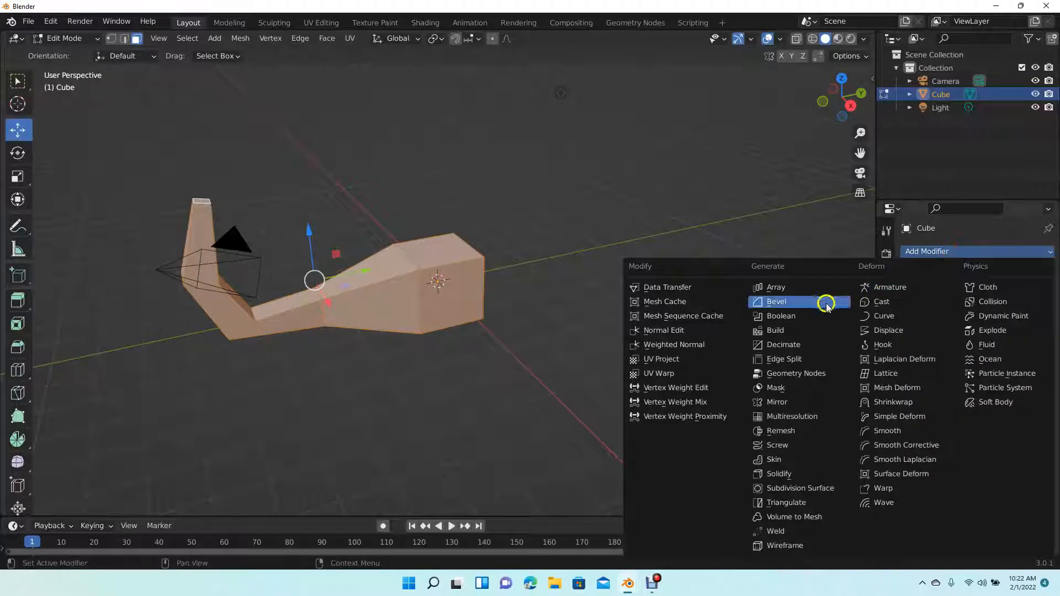
click(779, 400)
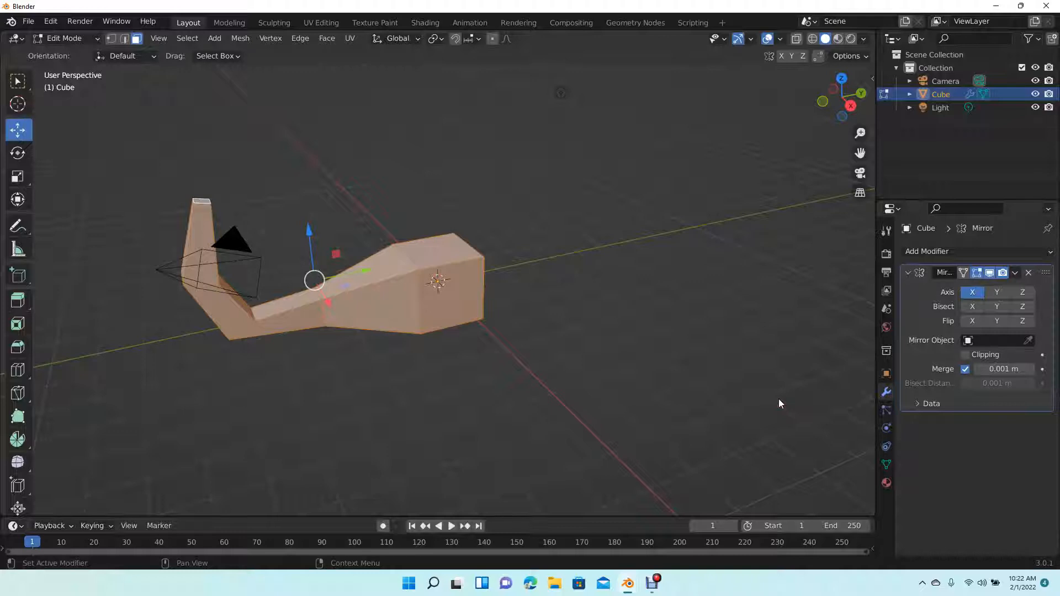
click(997, 293)
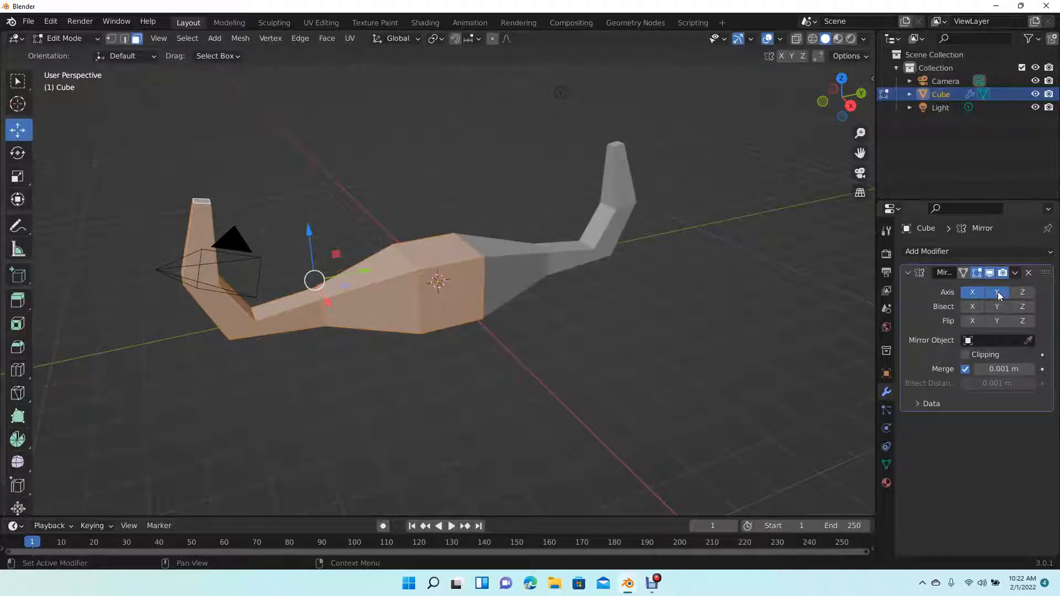
click(1023, 293)
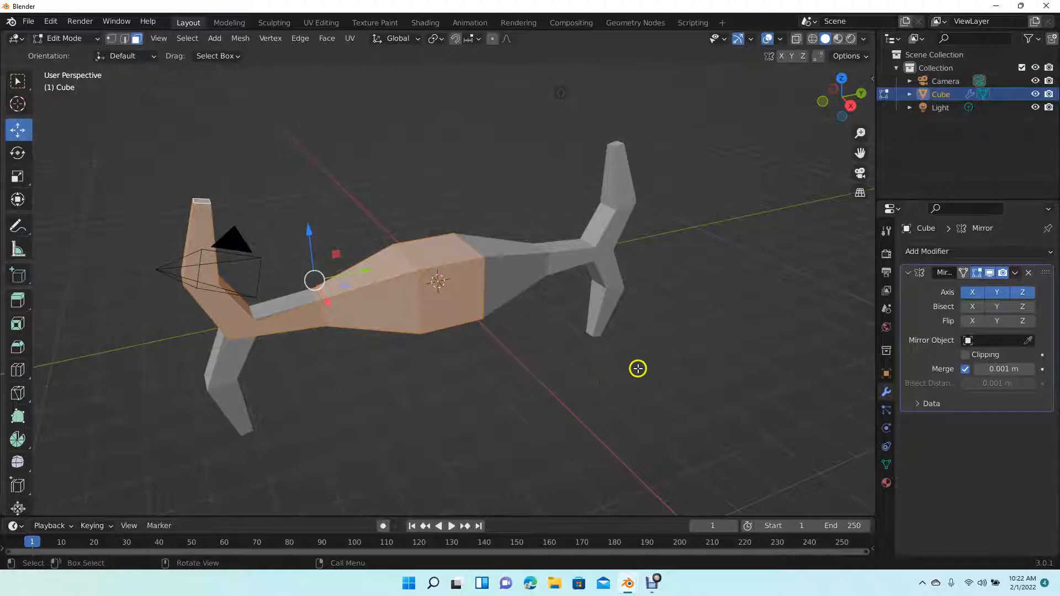
- Deselect the entire mesh with the Move tool active and show the cube's modifier properties
click(18, 132)
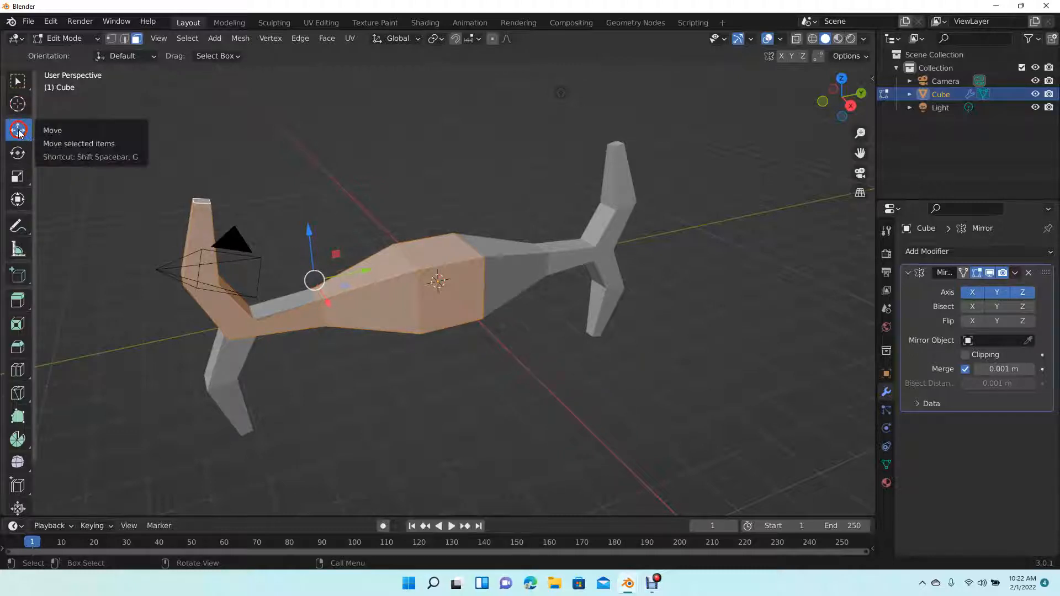
click(191, 159)
click(887, 393)
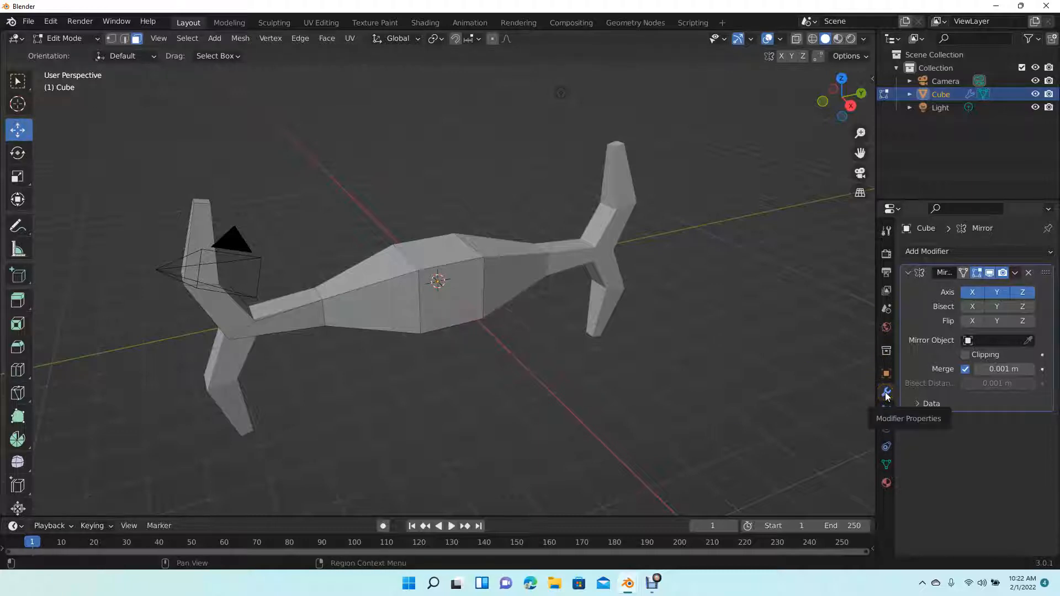
click(886, 394)
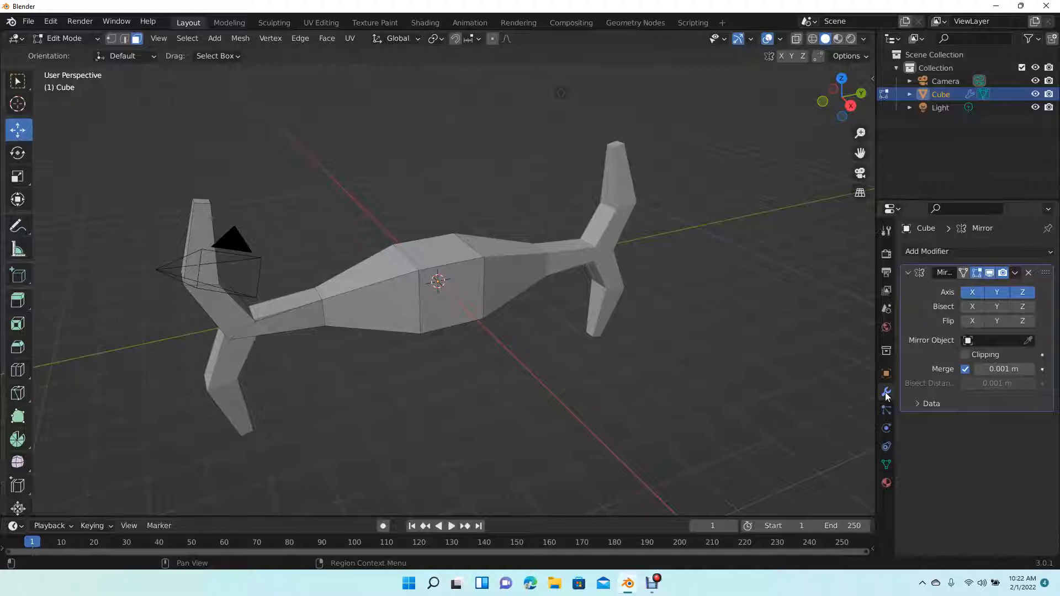
- Add a Subdivision Surface modifier to the cube and set both its viewport and render levels to 3
click(944, 249)
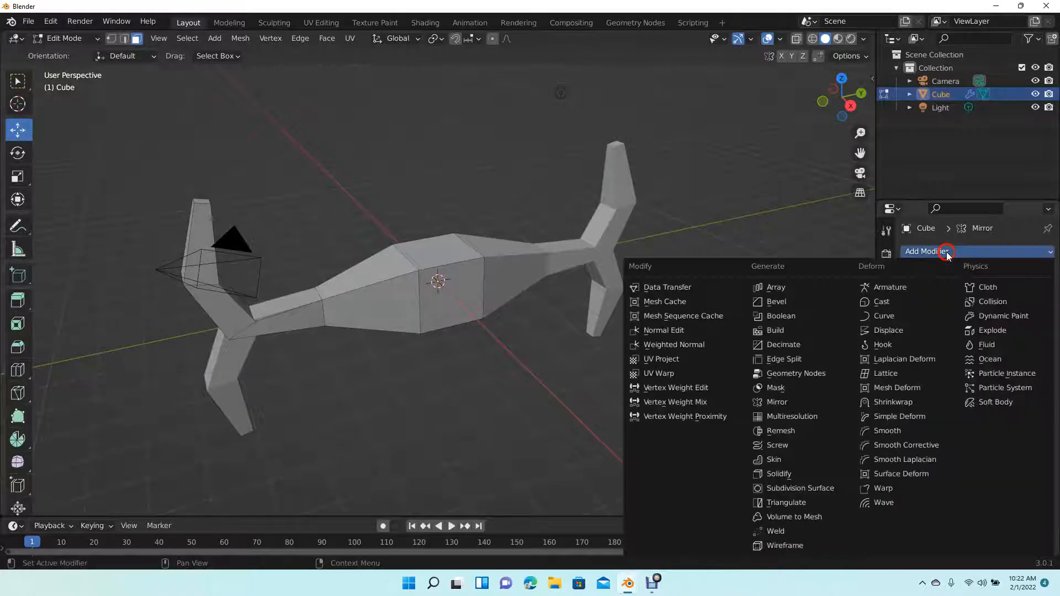
click(783, 488)
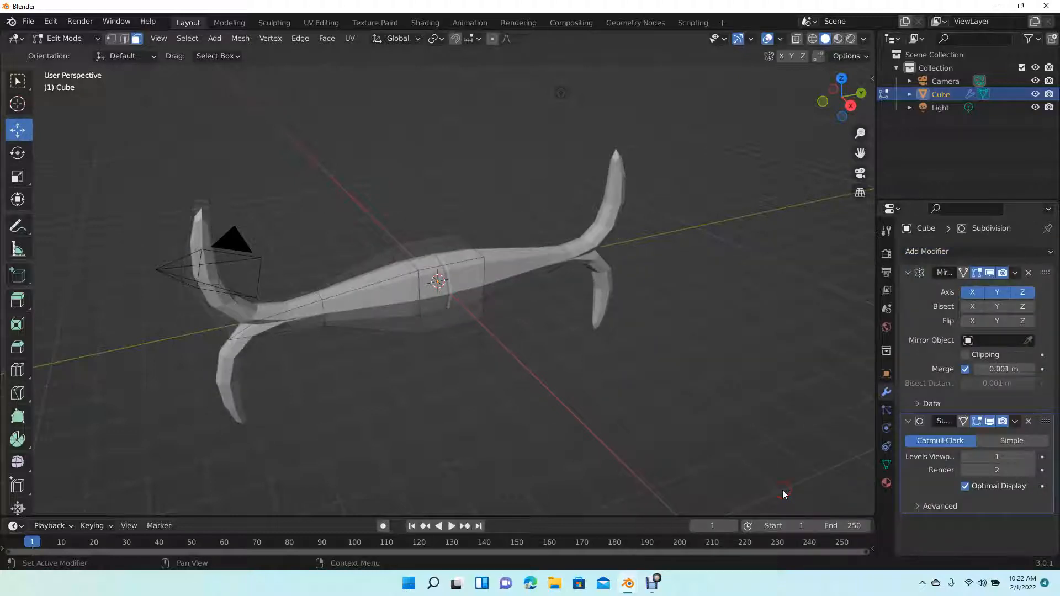
click(999, 456)
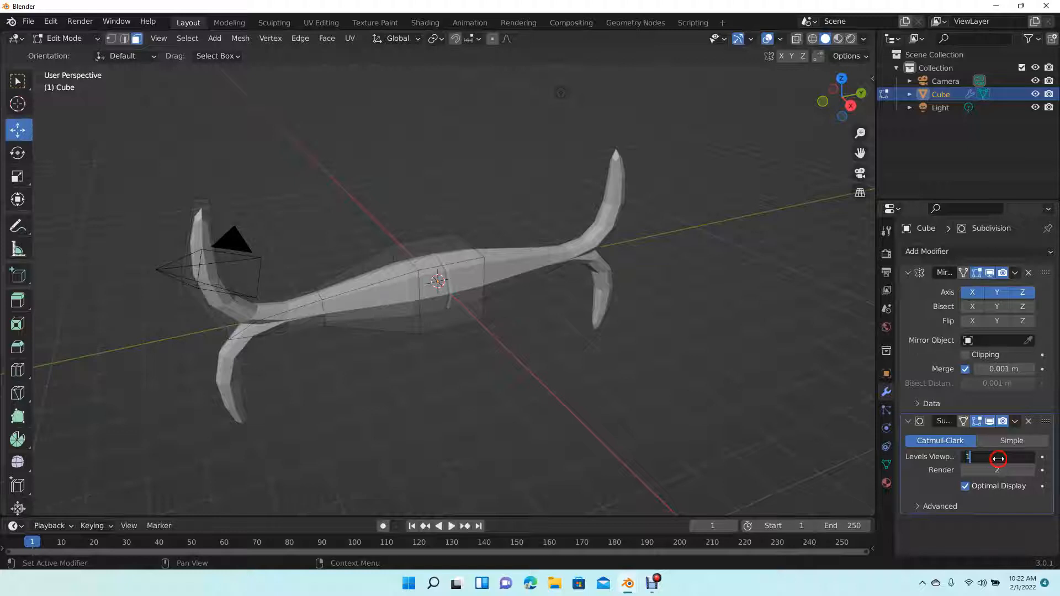
double_click(973, 457)
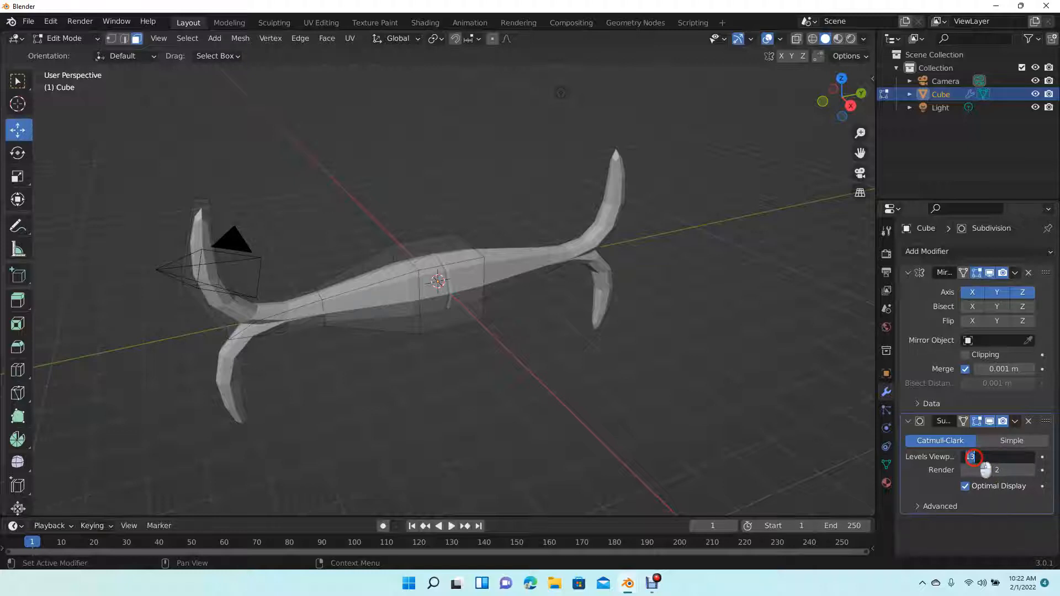
click(997, 472)
click(999, 473)
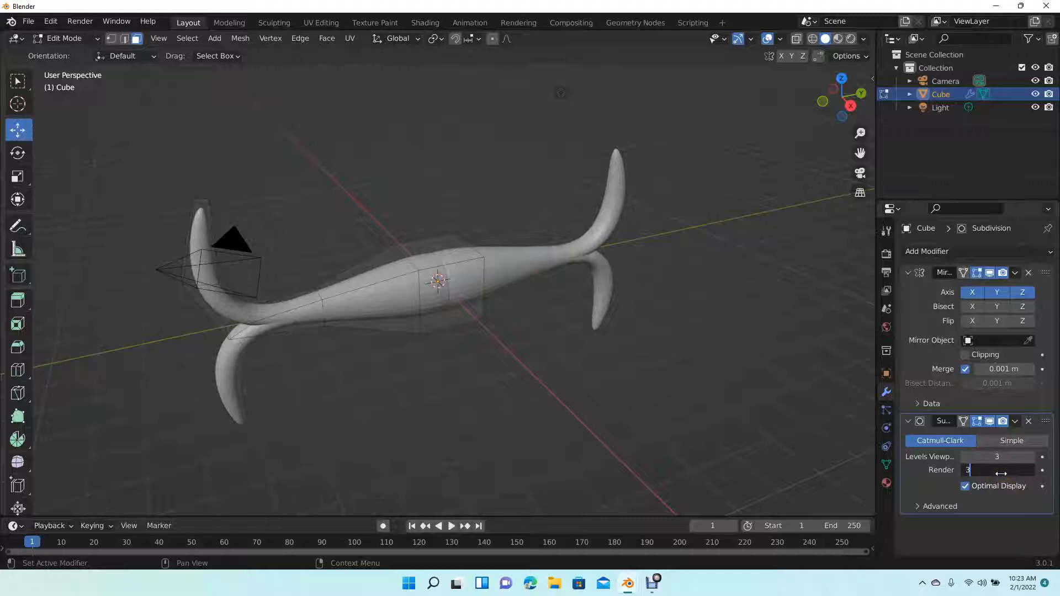
text(3)
click(800, 459)
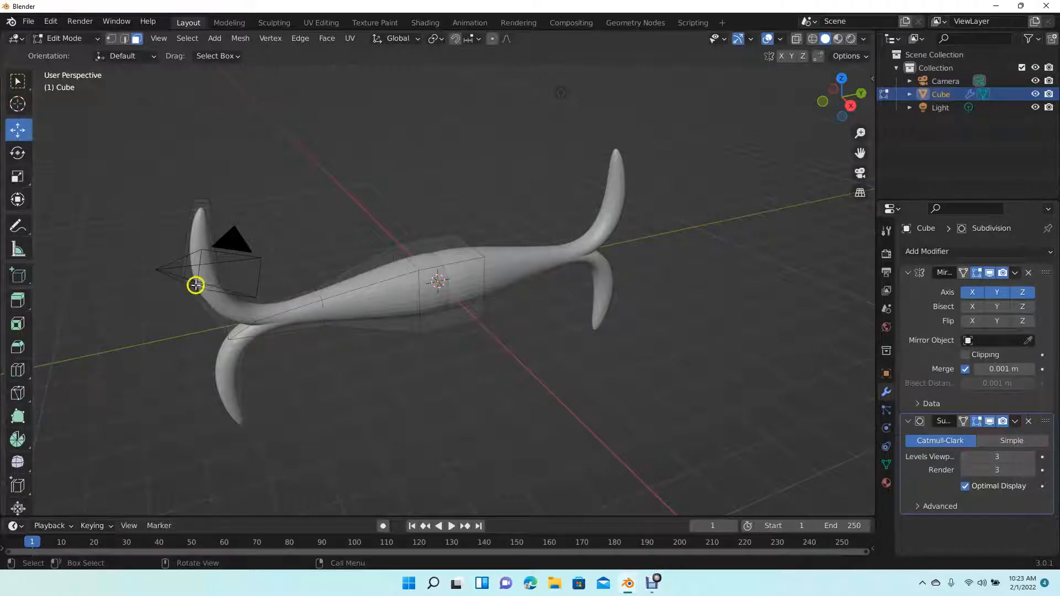
- Add loop cuts across the central block, the tapering body section and the narrow neck with the Loop Cut tool
click(18, 371)
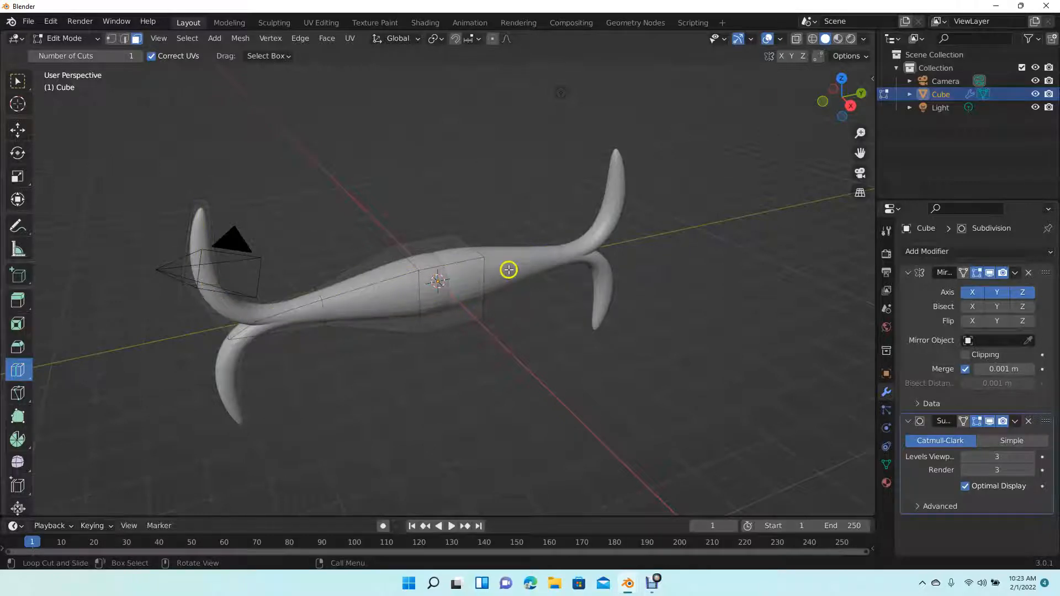
click(436, 255)
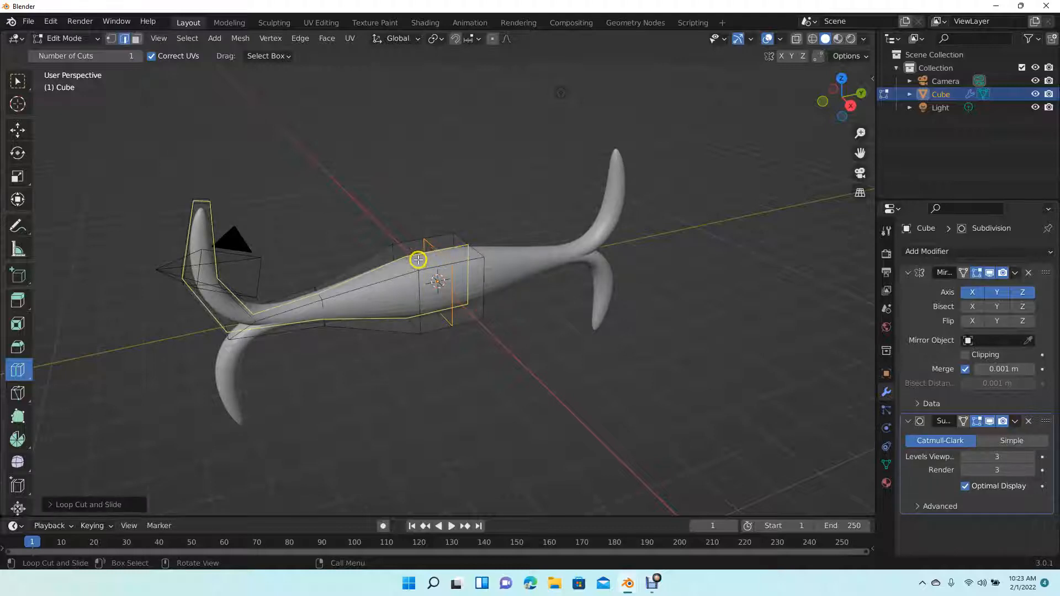
click(387, 270)
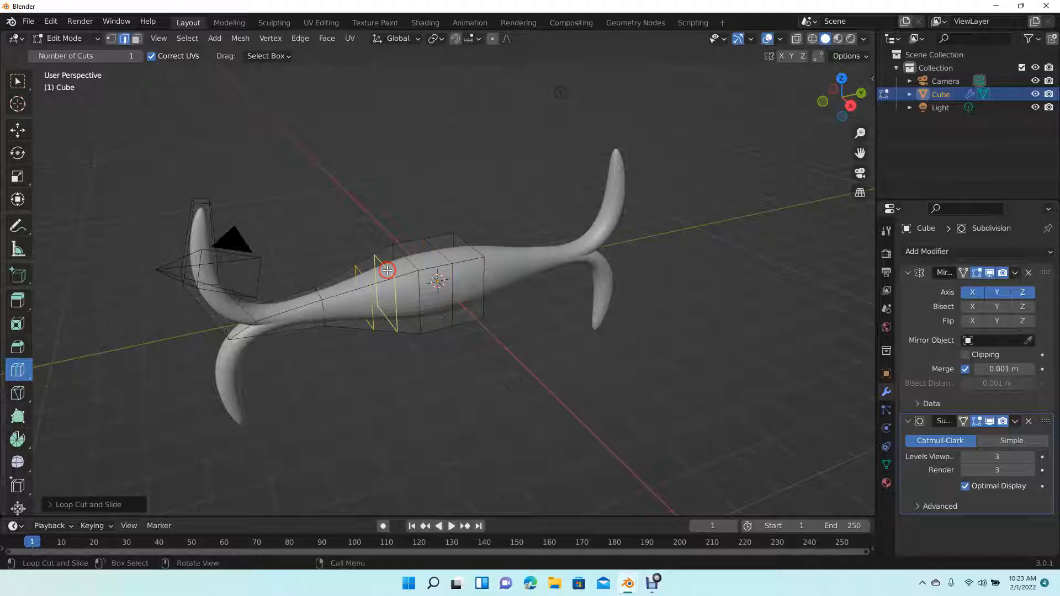
drag(379, 271, 338, 282)
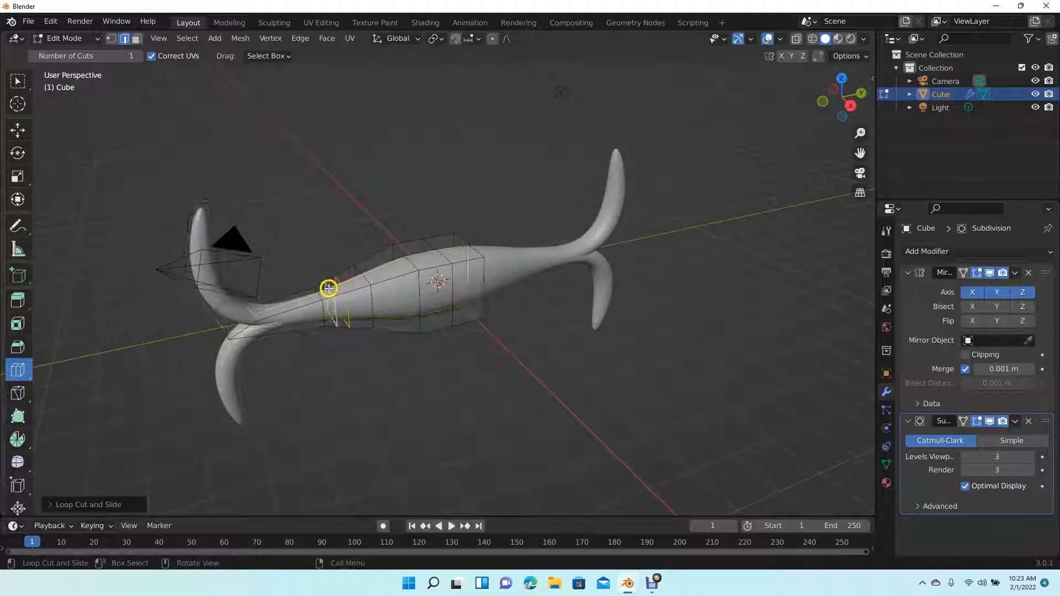
click(266, 302)
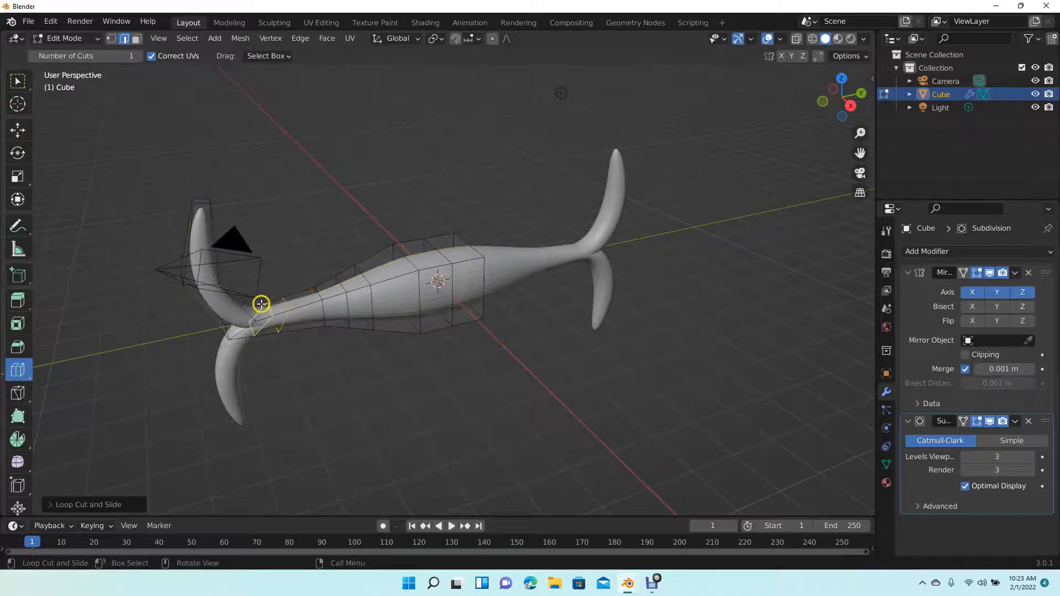
- Add loop cuts across the lower and upper segments of the bent arm, placing one close to its tip
drag(233, 305, 215, 295)
click(215, 296)
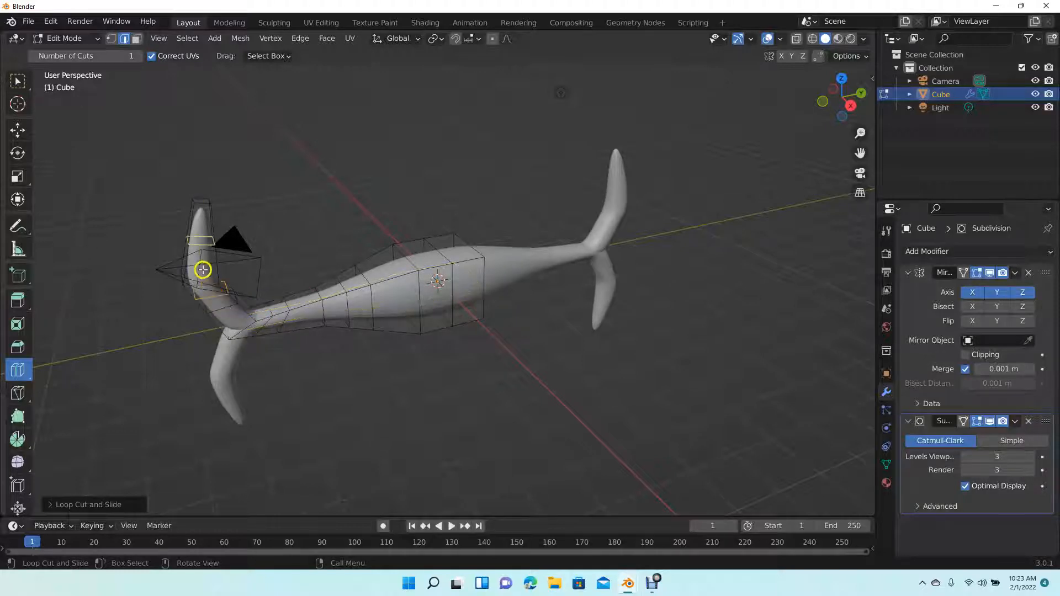
click(200, 235)
click(201, 222)
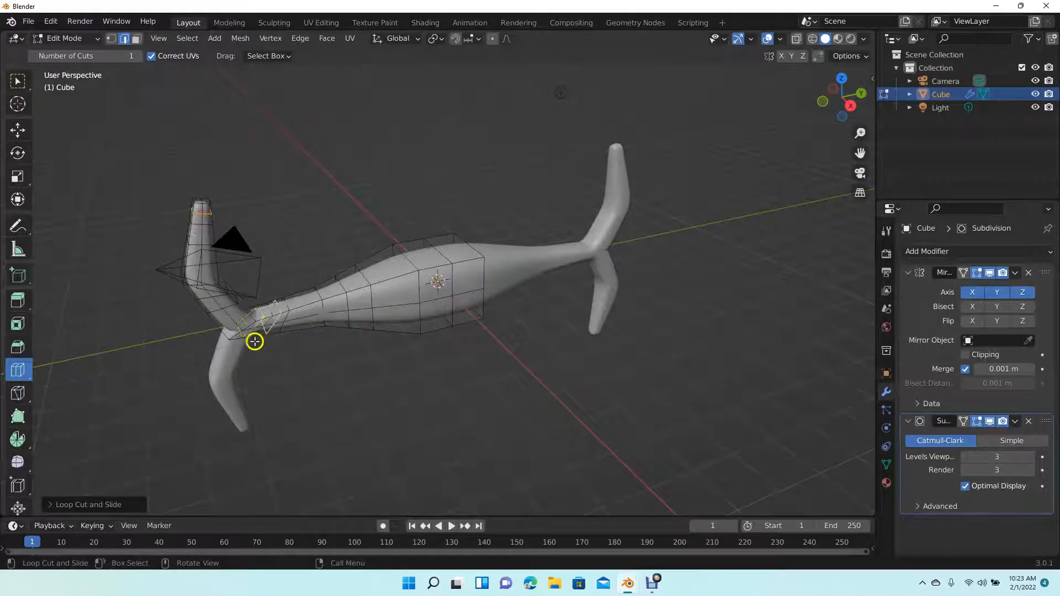
- Add further loop cuts across the neck, the tapering body and the central block to refine the smoothed shape
click(297, 318)
click(395, 287)
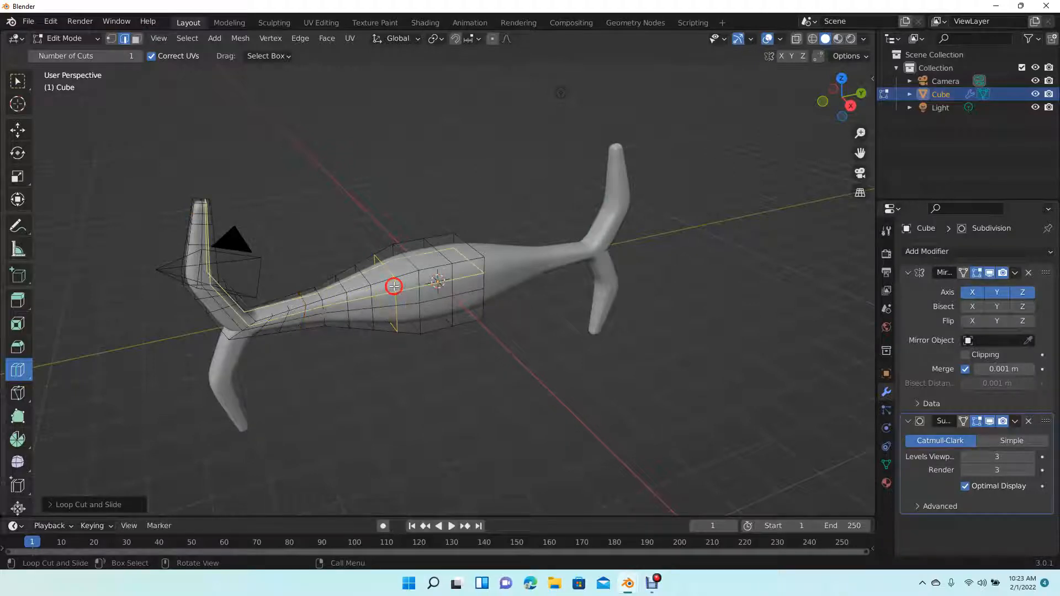
click(439, 265)
click(466, 255)
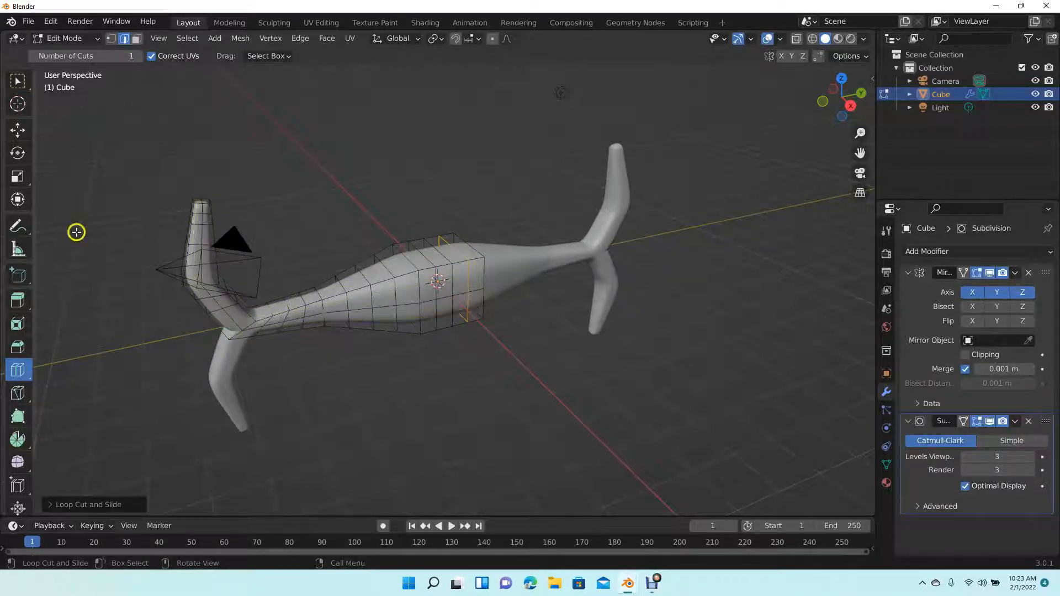
- Return to Object Mode and apply smooth shading to the mirrored shape
click(18, 130)
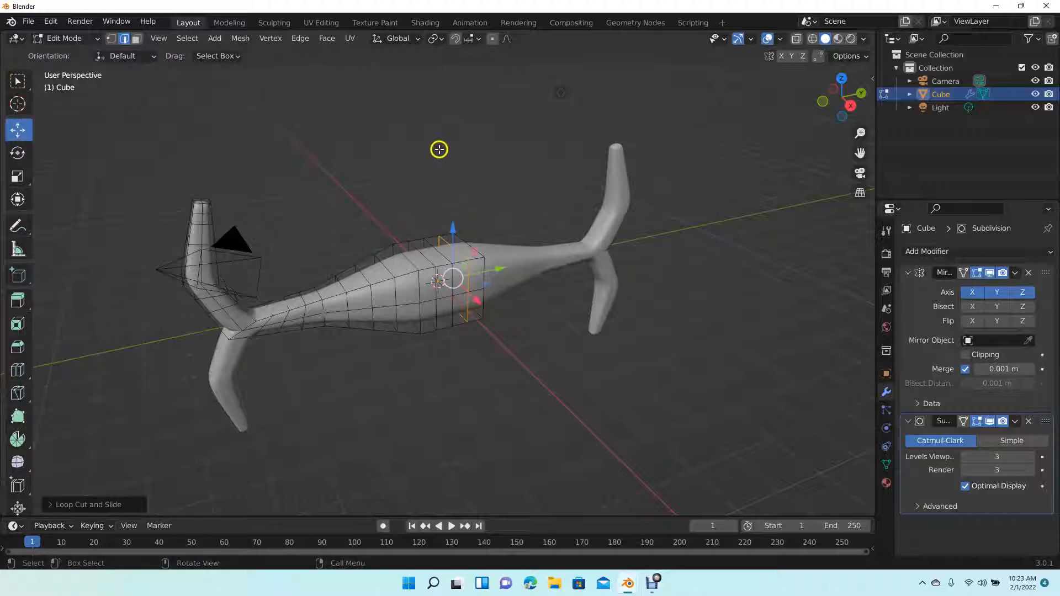
click(97, 40)
click(87, 54)
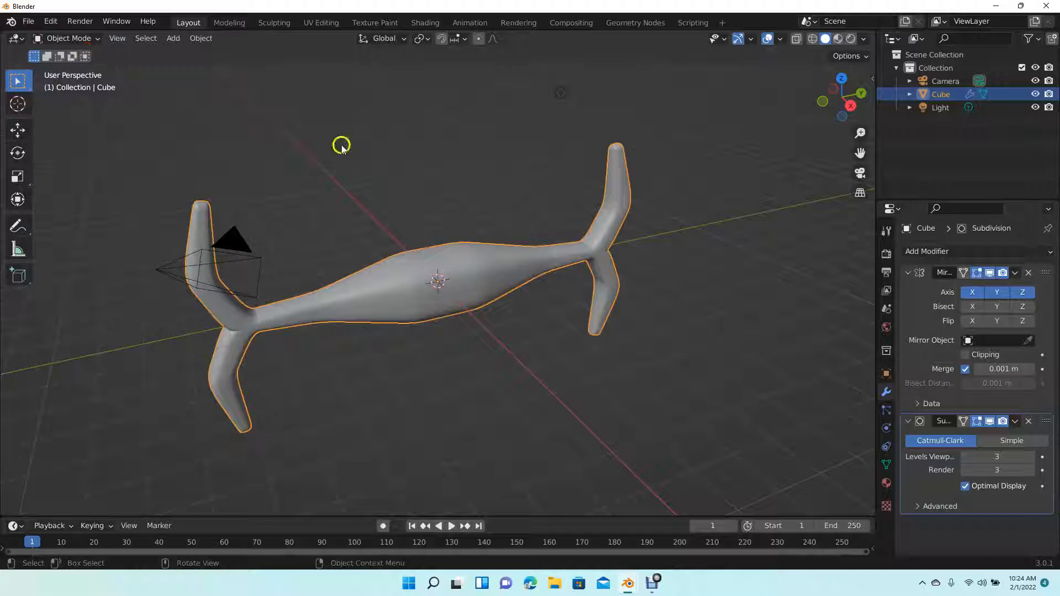
right_click(459, 258)
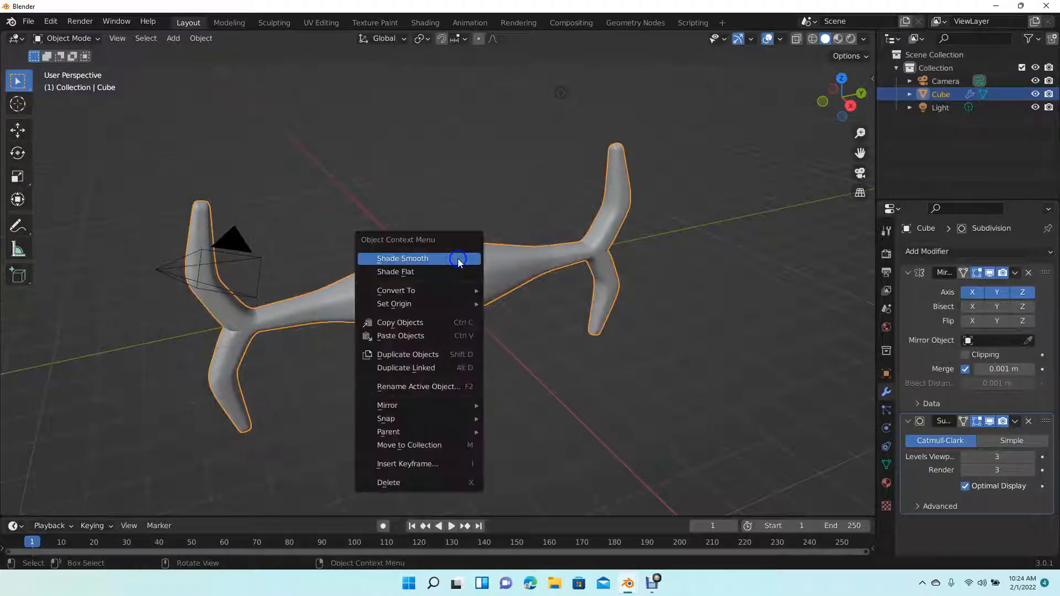
click(444, 258)
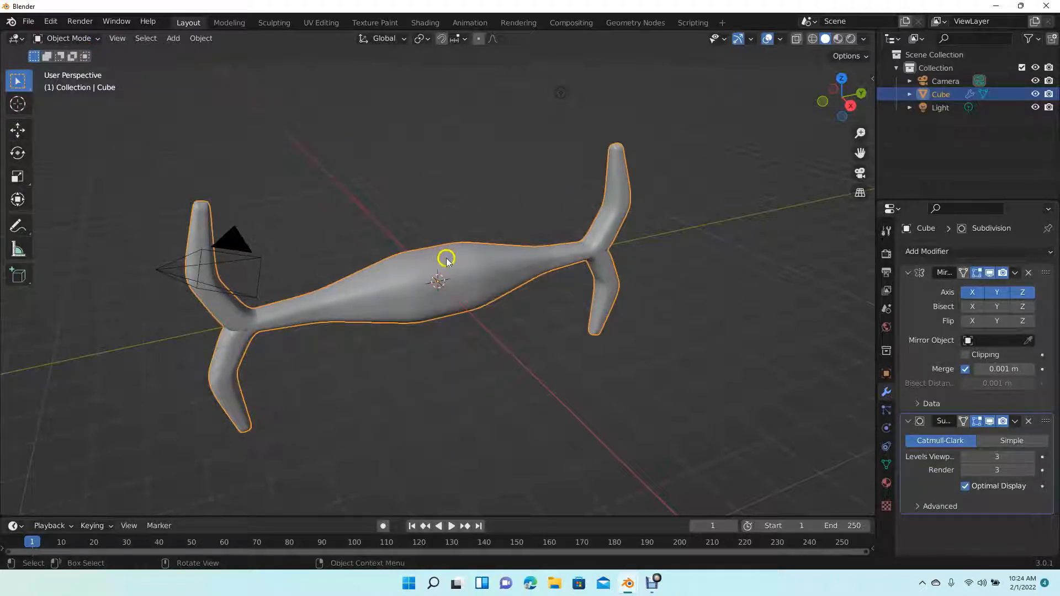
- Disable the Z axis of the Mirror modifier so the shape mirrors only in X and Y
drag(823, 103, 798, 105)
click(1023, 292)
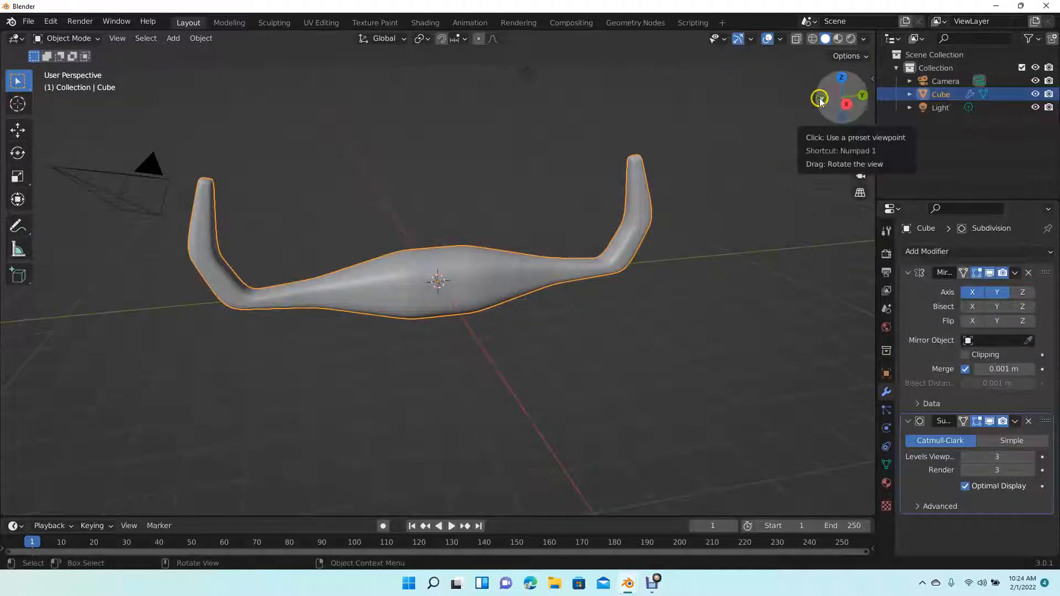
mouse_move(821, 101)
mouse_down()
mouse_move(784, 247)
mouse_move(816, 99)
mouse_move(830, 128)
mouse_up()
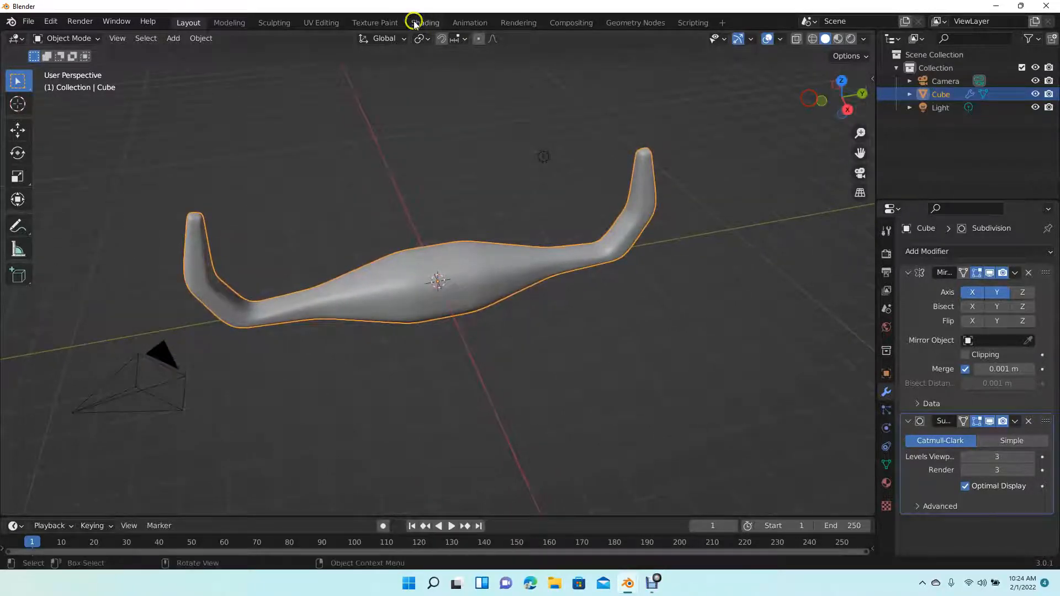
- Enter Edit Mode with face selection and select one narrow top face in the middle of the body
click(80, 38)
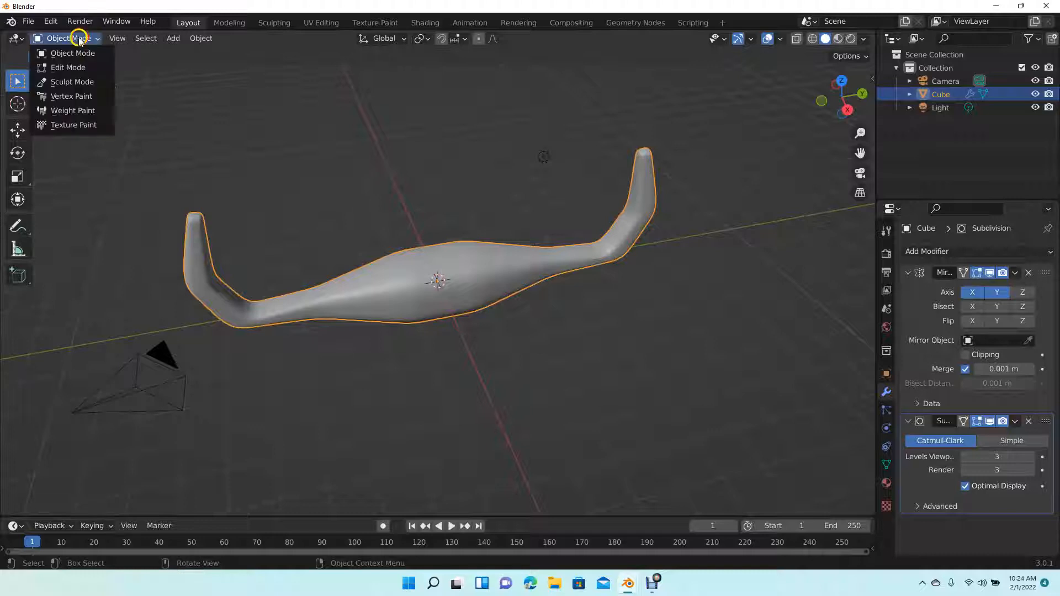
click(75, 65)
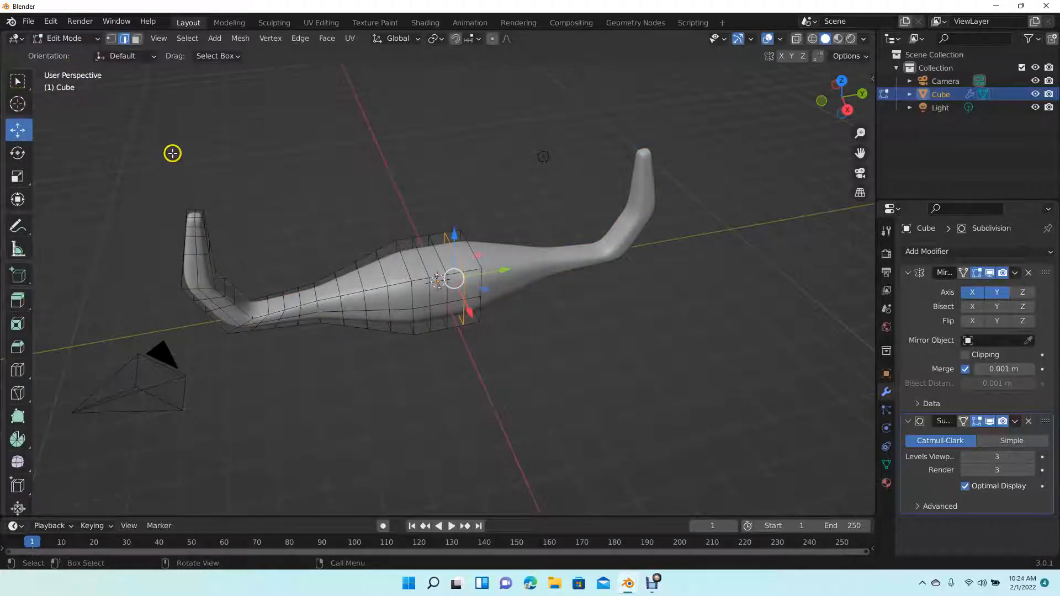
click(138, 39)
click(429, 262)
key(e)
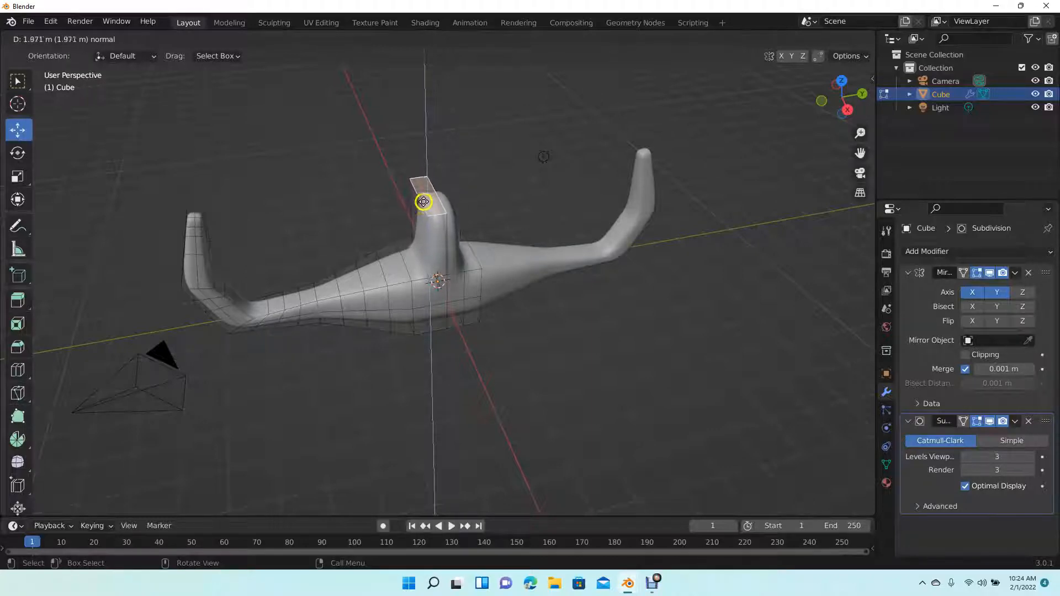
click(429, 233)
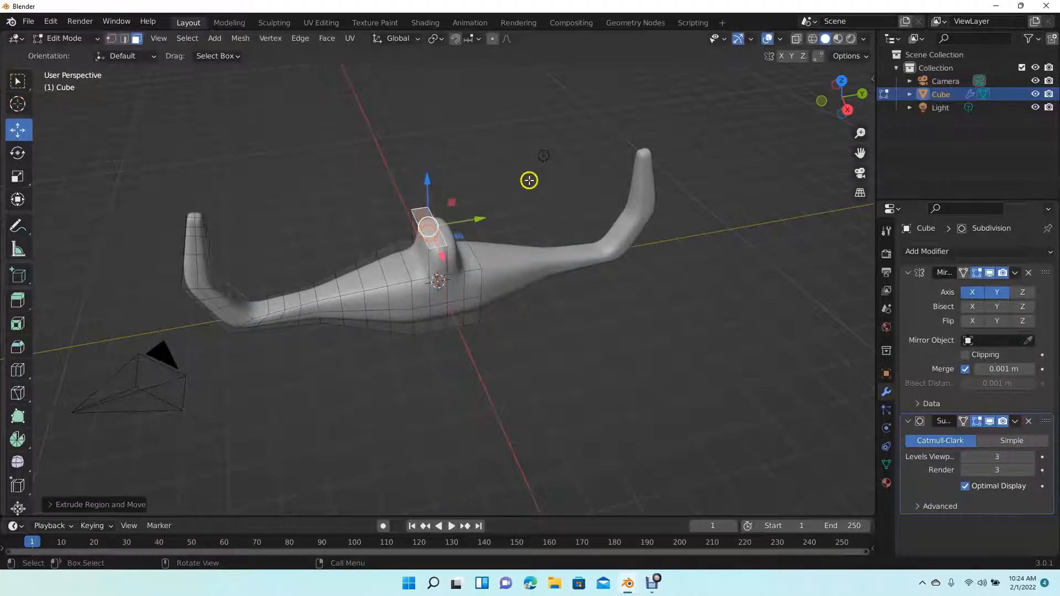
key(ctrl+z)
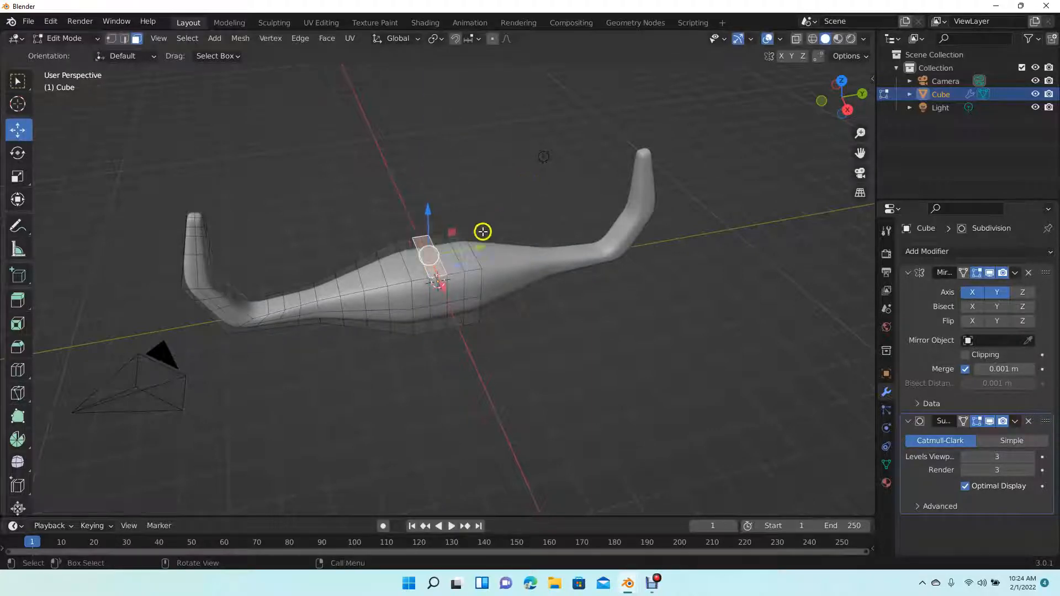
- Add the adjacent top face to the selection, extrude both upward and scale the extruded end up to about 1.39, leaving nothing selected
shift+click(451, 266)
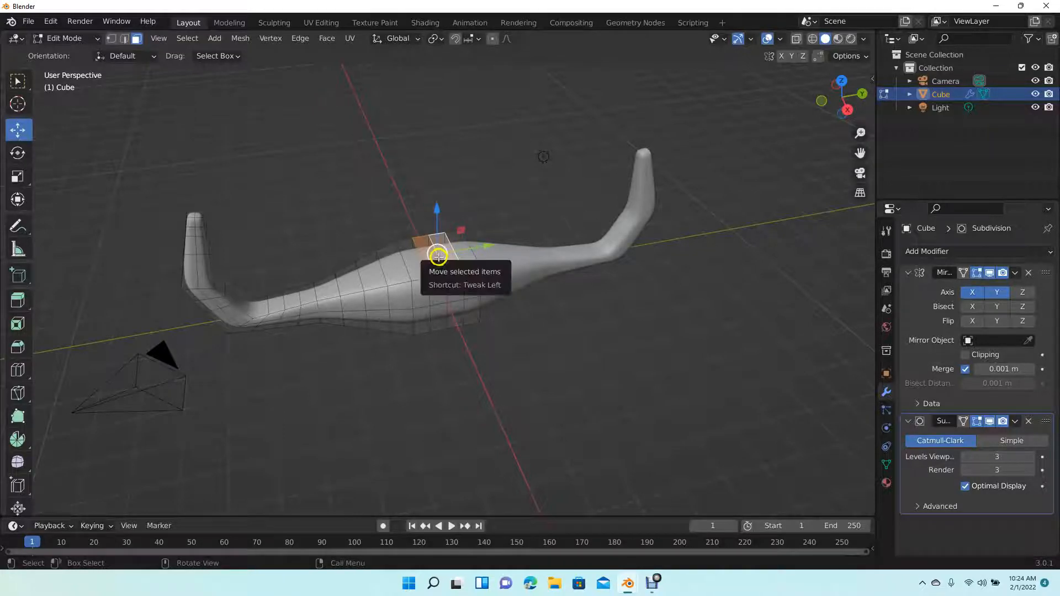
key(e)
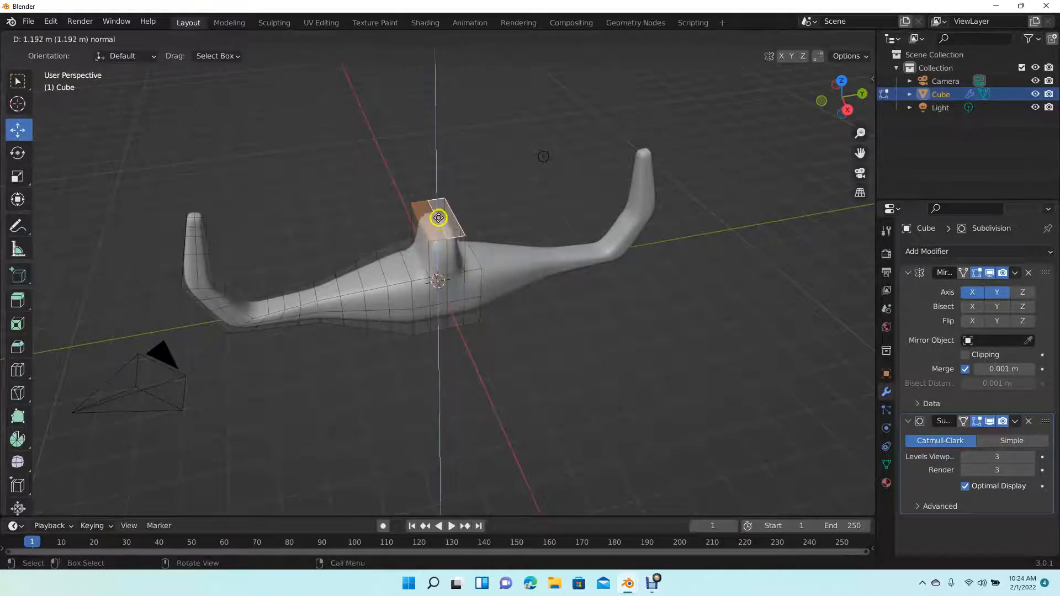
click(439, 202)
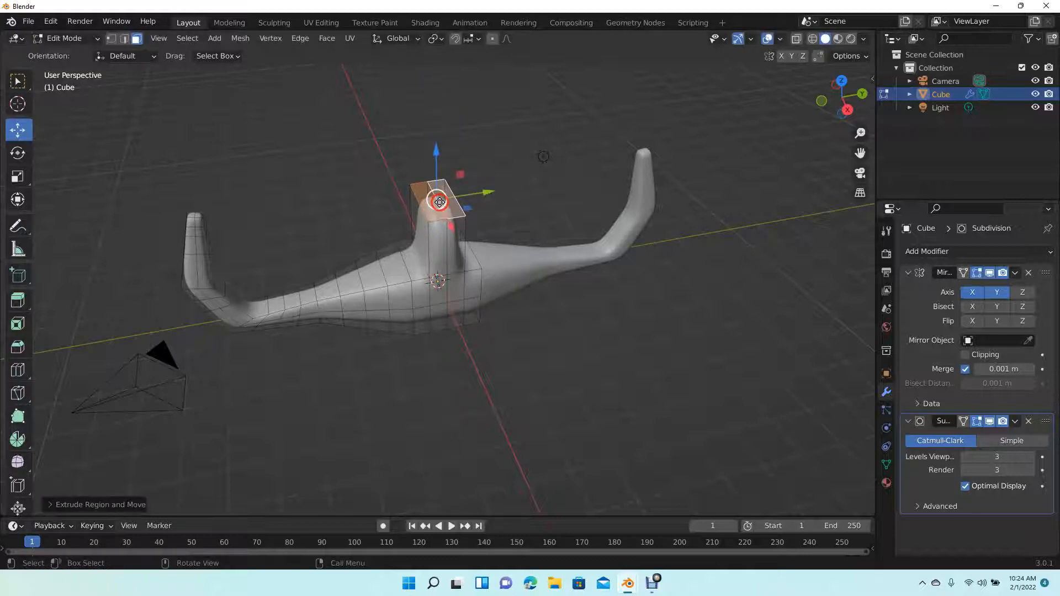
key(s)
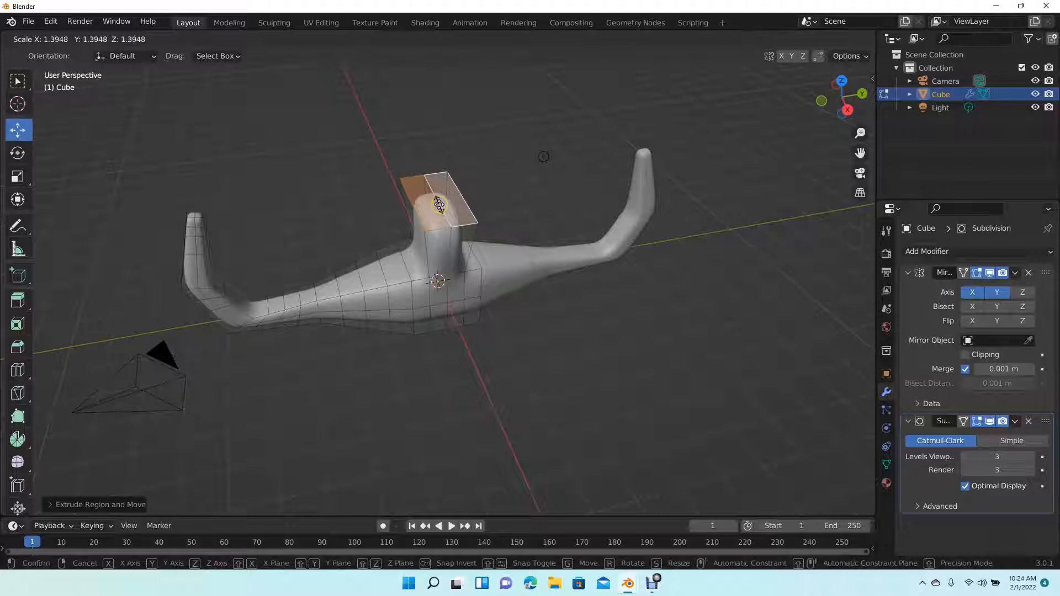
click(439, 204)
click(439, 205)
click(474, 139)
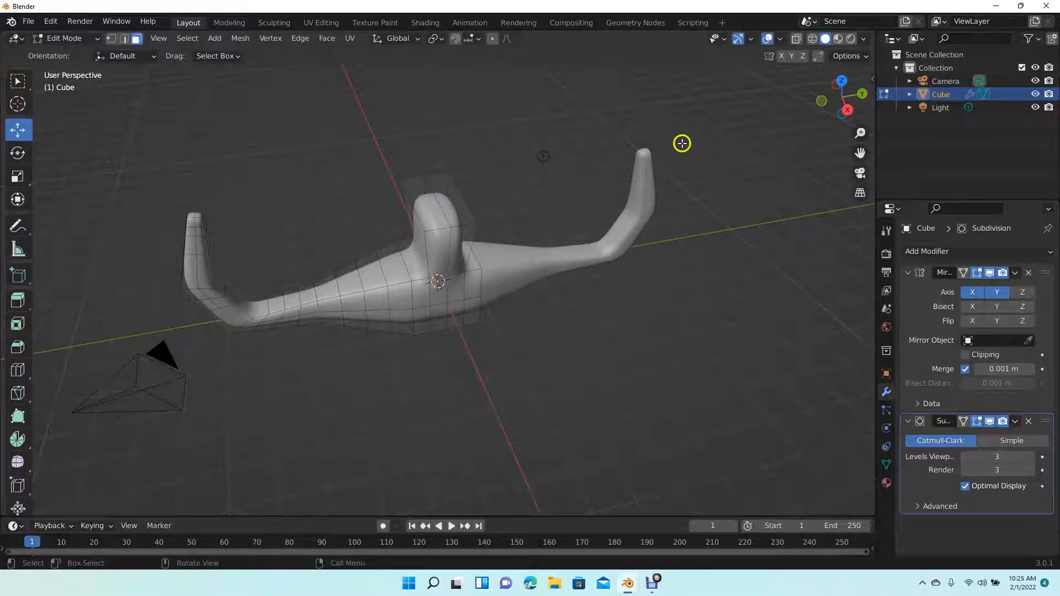
- Add three loop cuts around the raised central column: at mid-height, near its upper end and near its base
drag(823, 103, 740, 74)
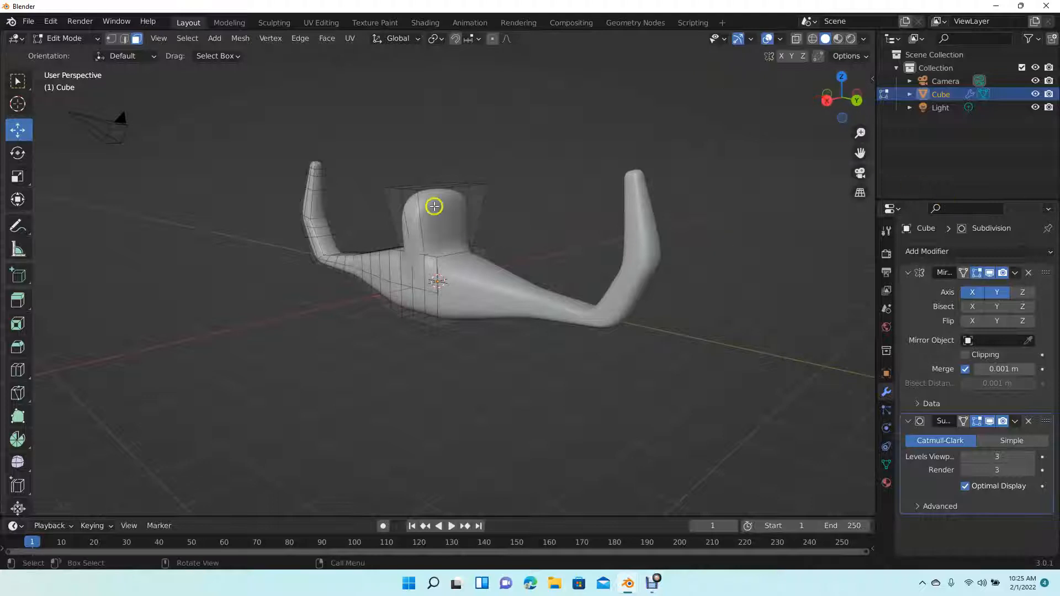
click(24, 367)
key(2)
click(436, 223)
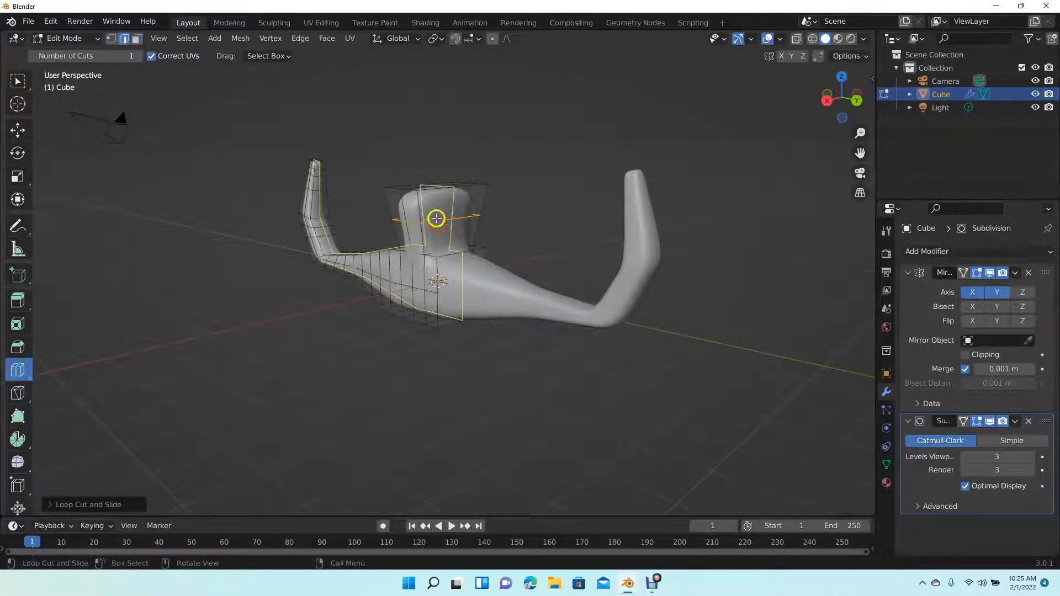
click(433, 206)
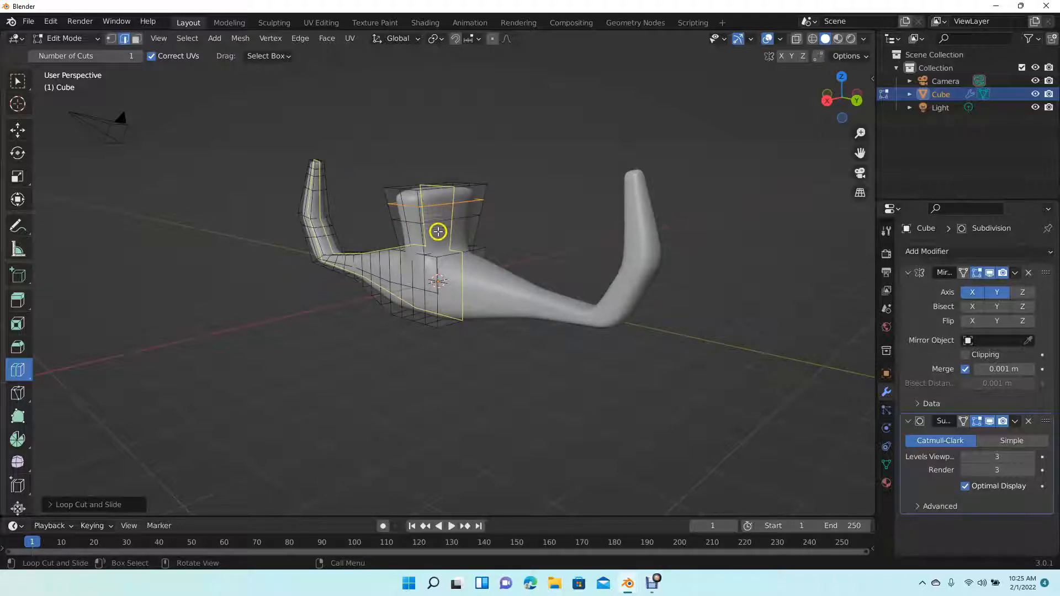
drag(437, 238, 443, 243)
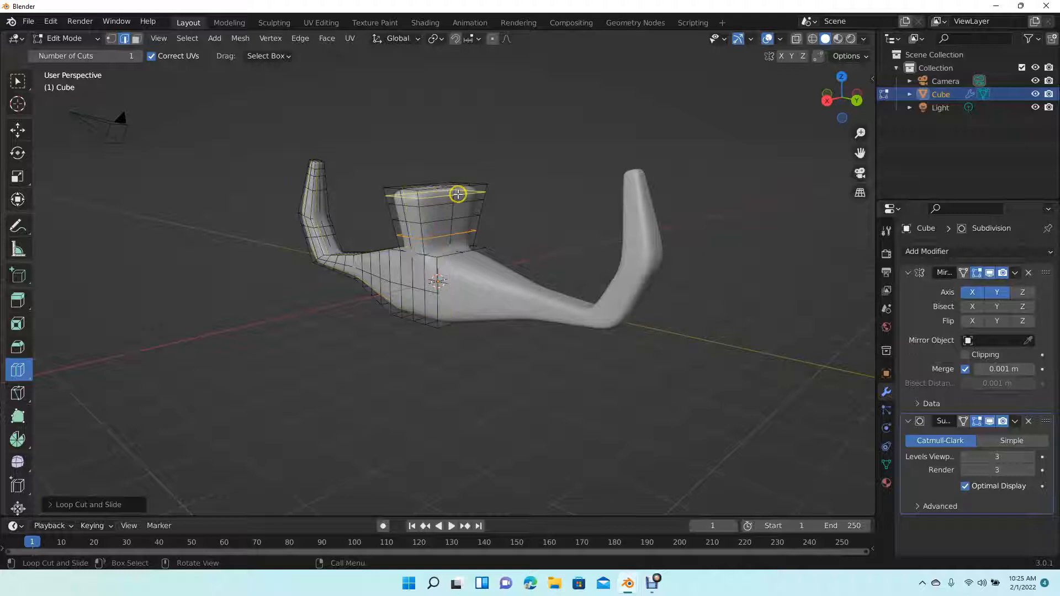
- Add one more loop cut just below the top edge of the raised central column and clear the selection
click(457, 194)
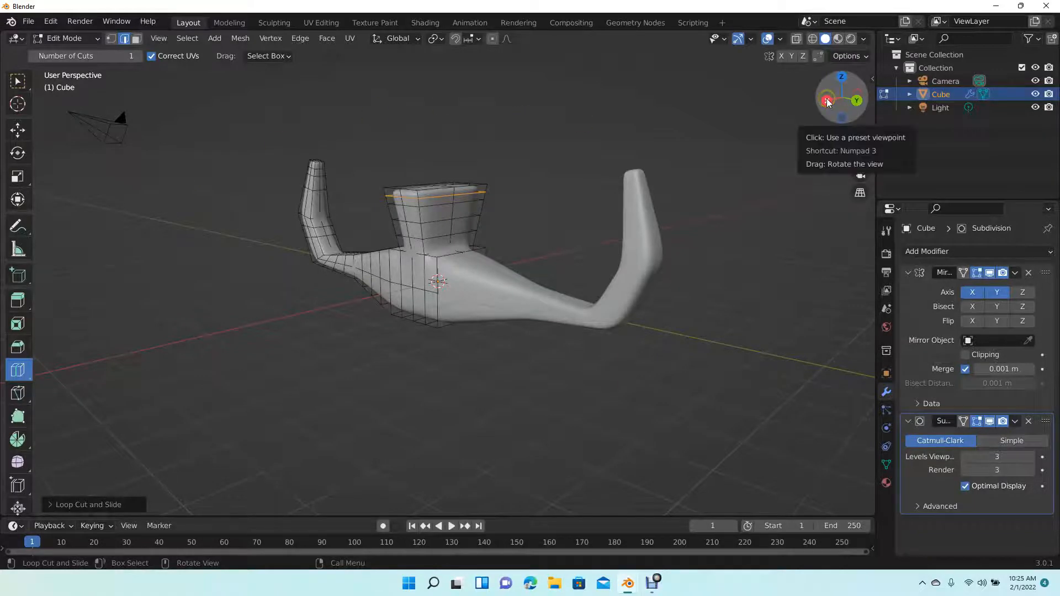
drag(841, 97, 57, 136)
click(18, 130)
click(226, 132)
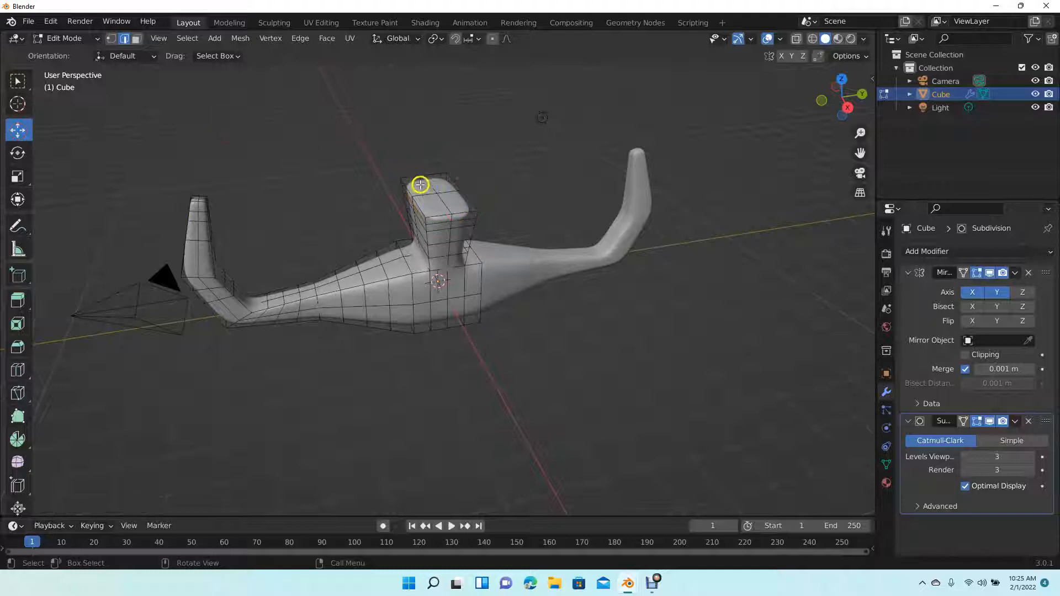
- Select the column's top faces, extrude them upward about 1.5 m and scale the extruded end to about 0.59, leaving nothing selected
click(138, 39)
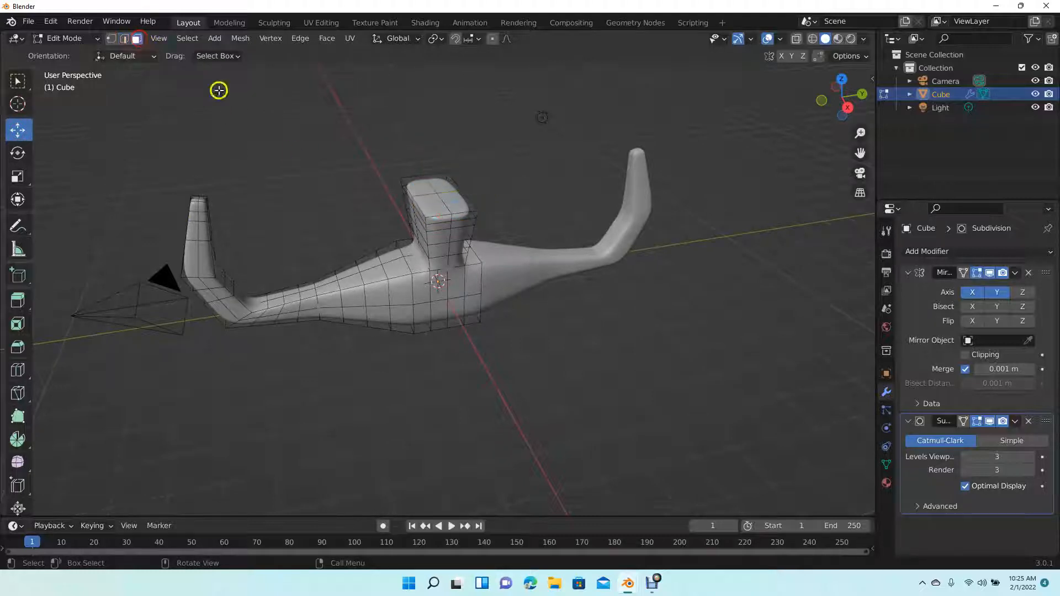
click(419, 186)
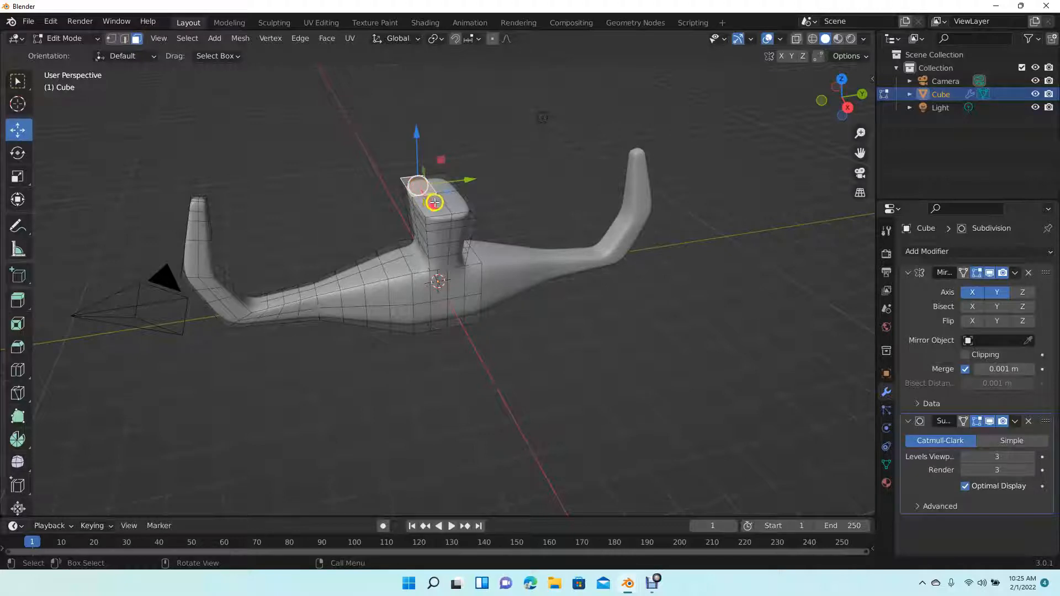
shift+click(435, 203)
shift+click(456, 201)
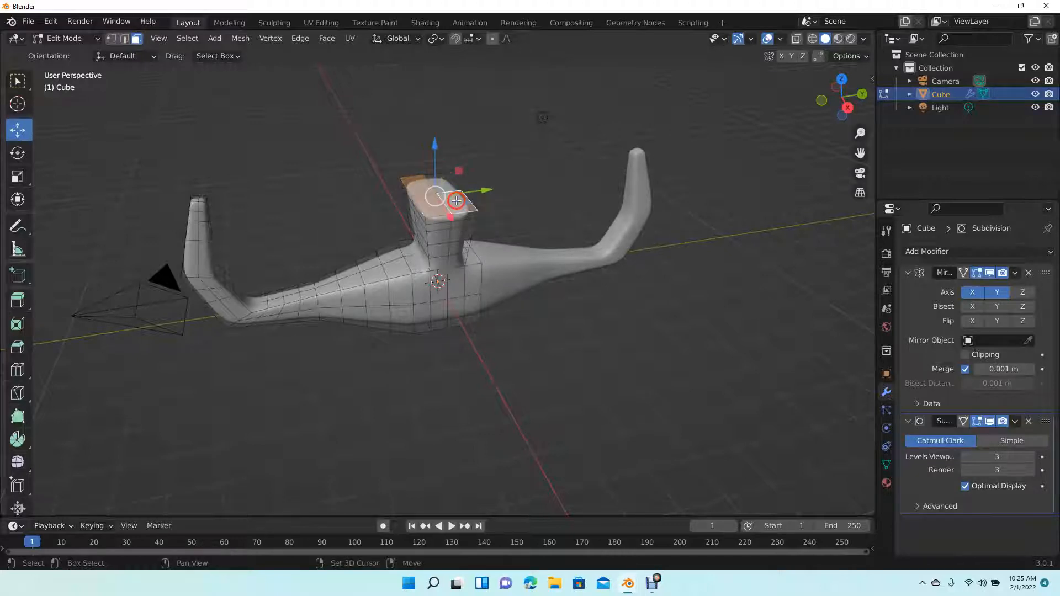
key(e)
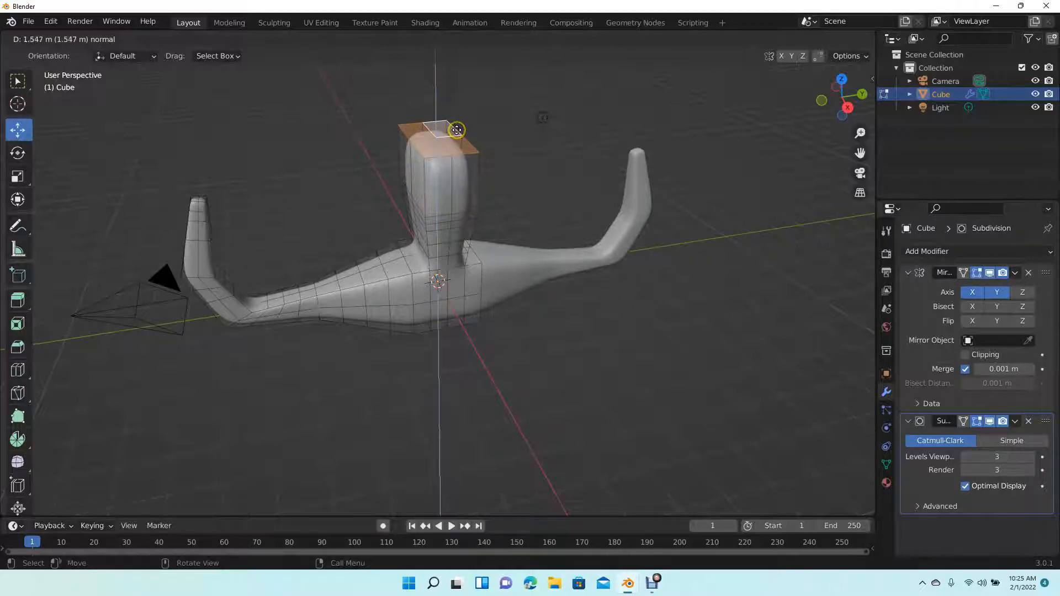
click(456, 130)
key(s)
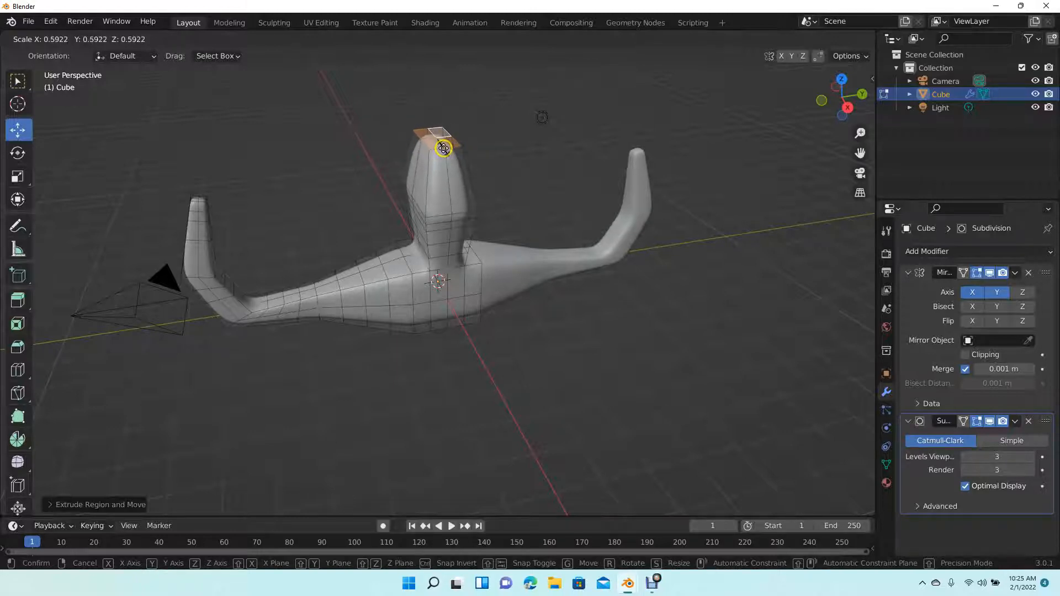
click(443, 148)
click(363, 174)
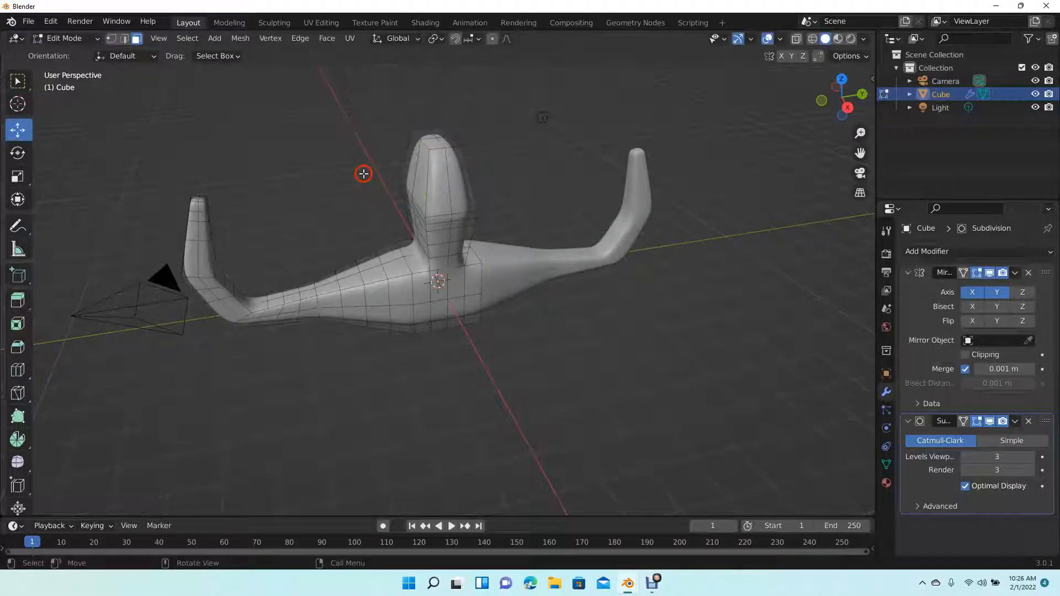
- Add horizontal loop cuts around the column's newly extruded upper section, spread between its lower part and its narrowed top
click(18, 369)
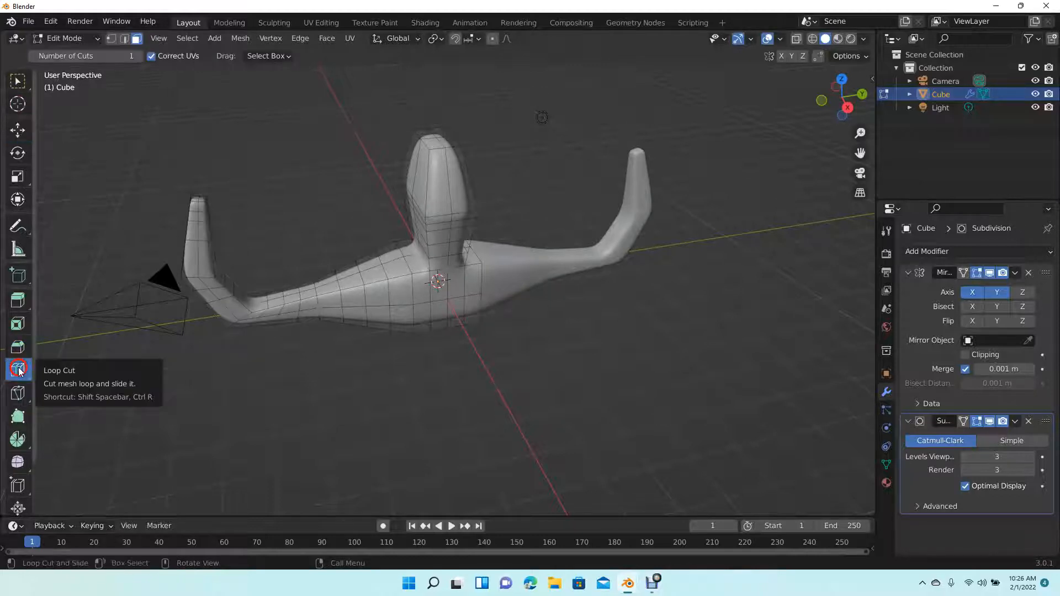
click(432, 204)
click(439, 166)
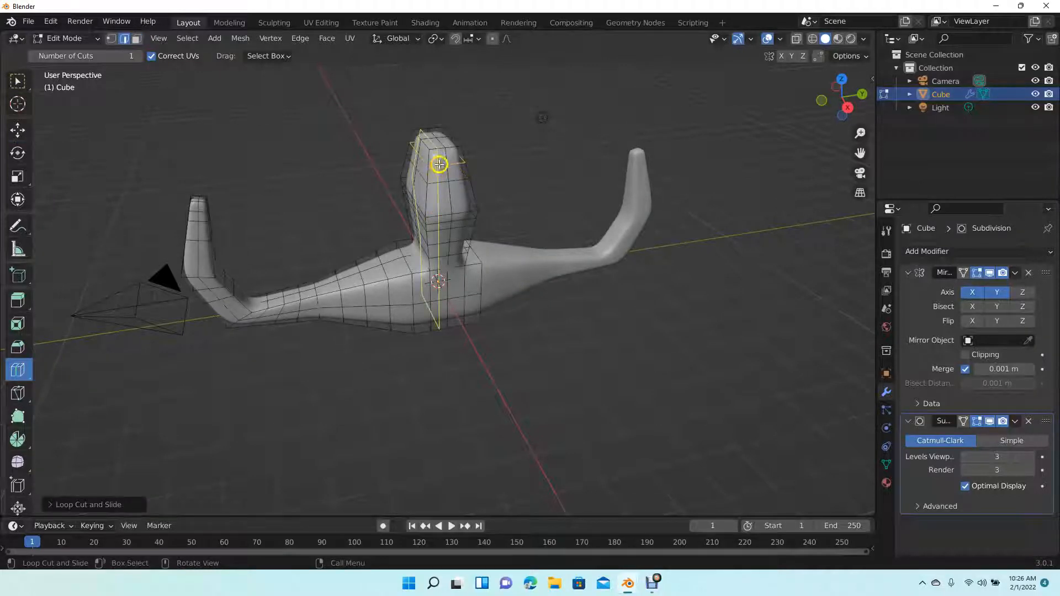
click(442, 158)
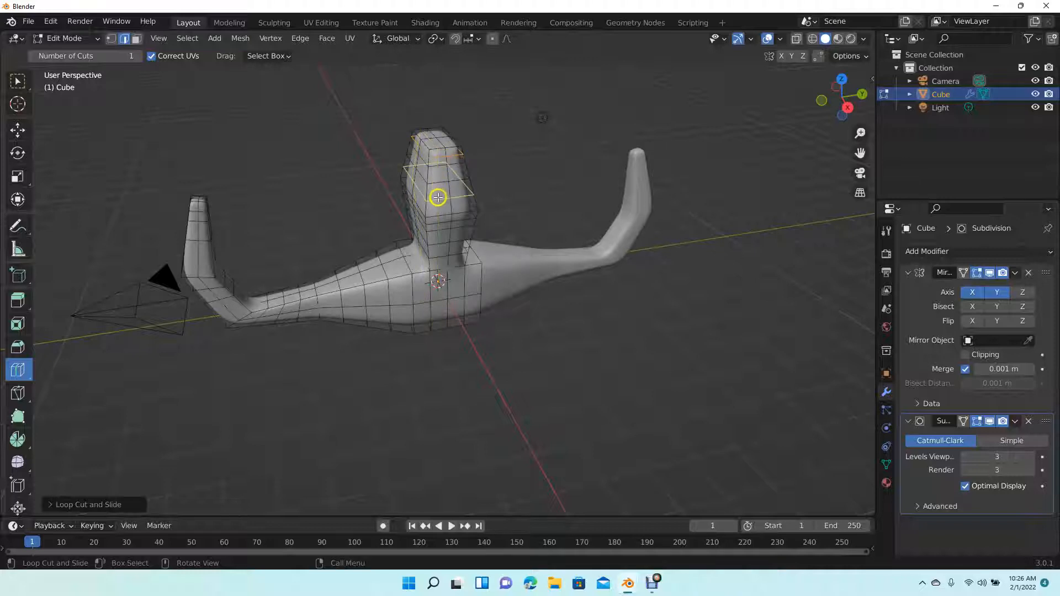
click(437, 197)
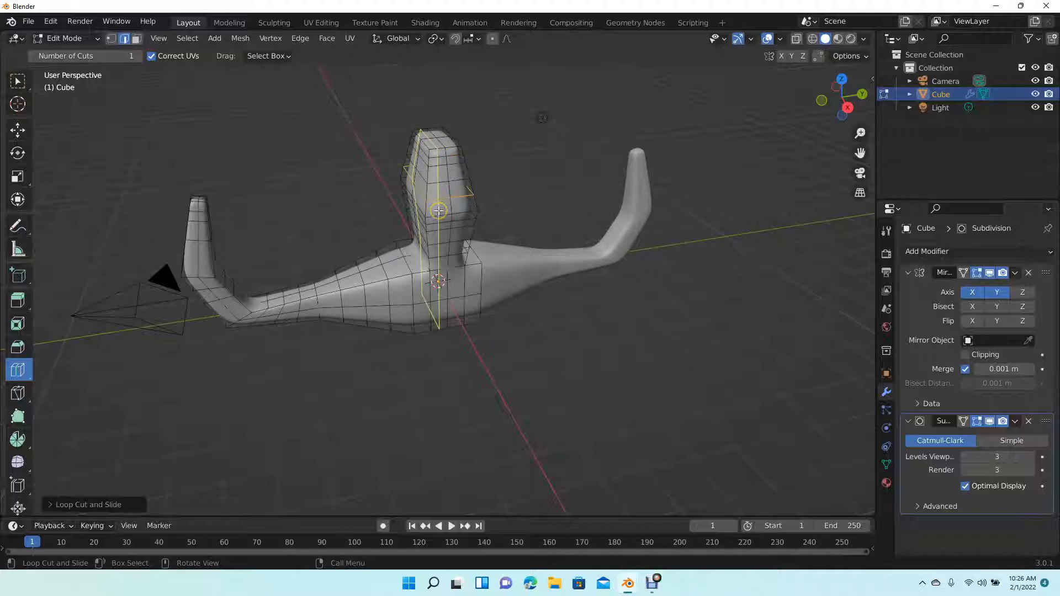
- Add vertical loop cuts running up the central column's front and one loop cut at the bend of the editable arm
click(438, 211)
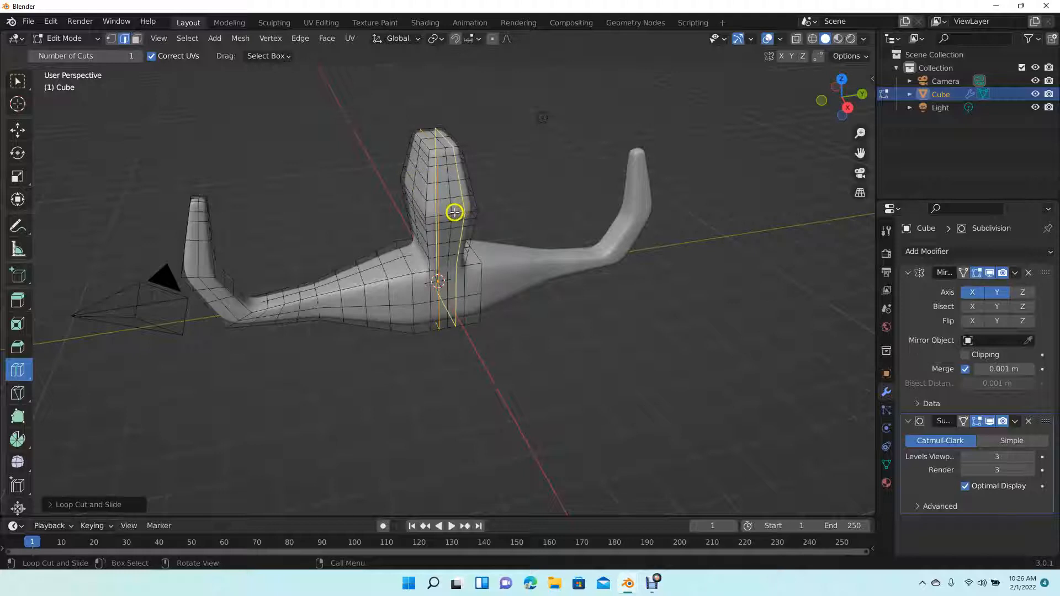
click(457, 209)
click(459, 207)
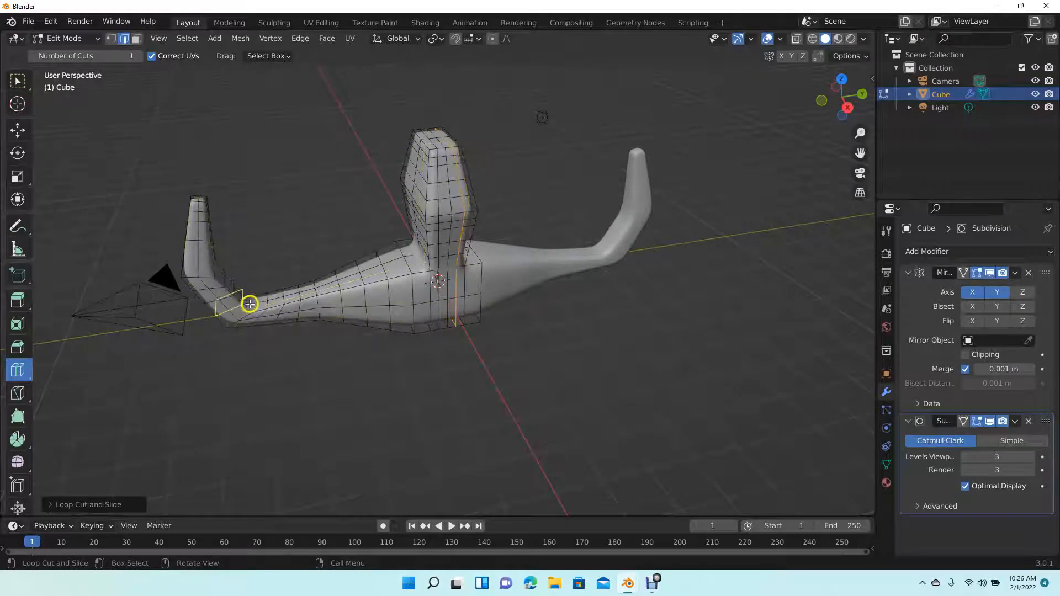
drag(246, 303, 253, 308)
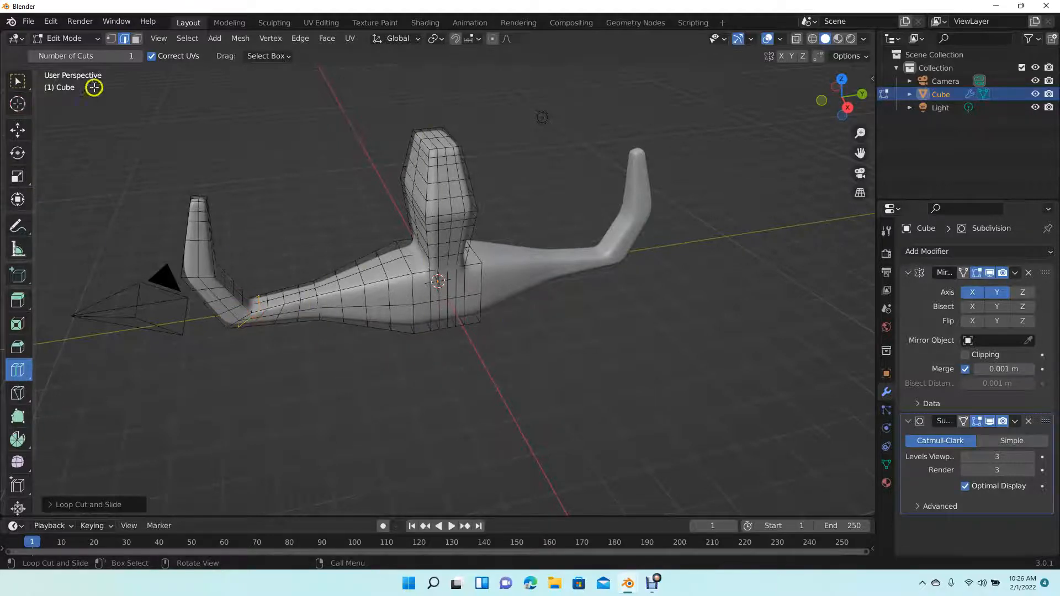
- Leave mesh editing and return to Object Mode to show the finished smooth shape
click(19, 132)
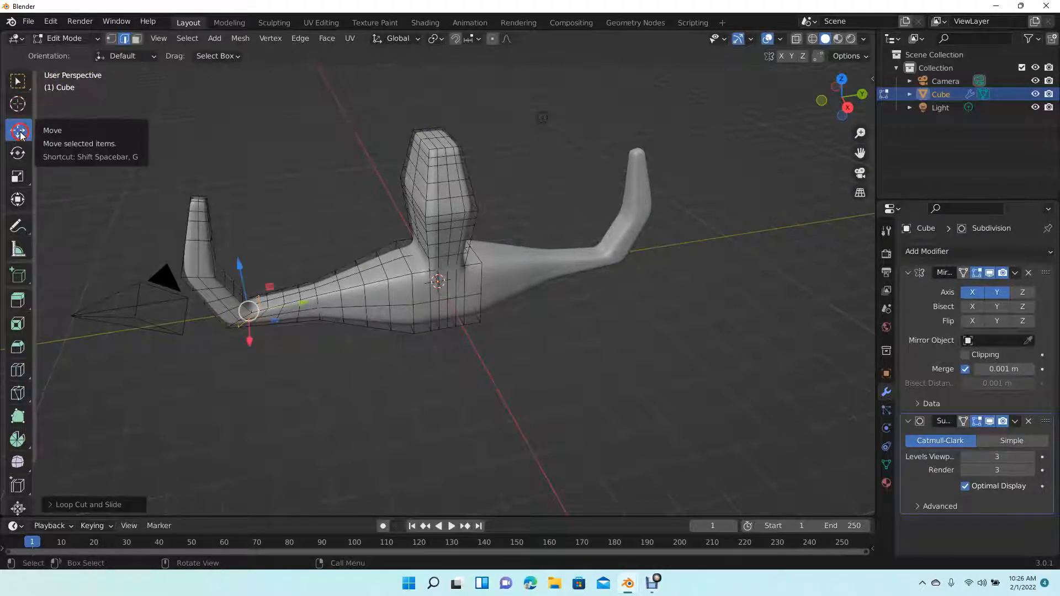
click(96, 38)
click(91, 54)
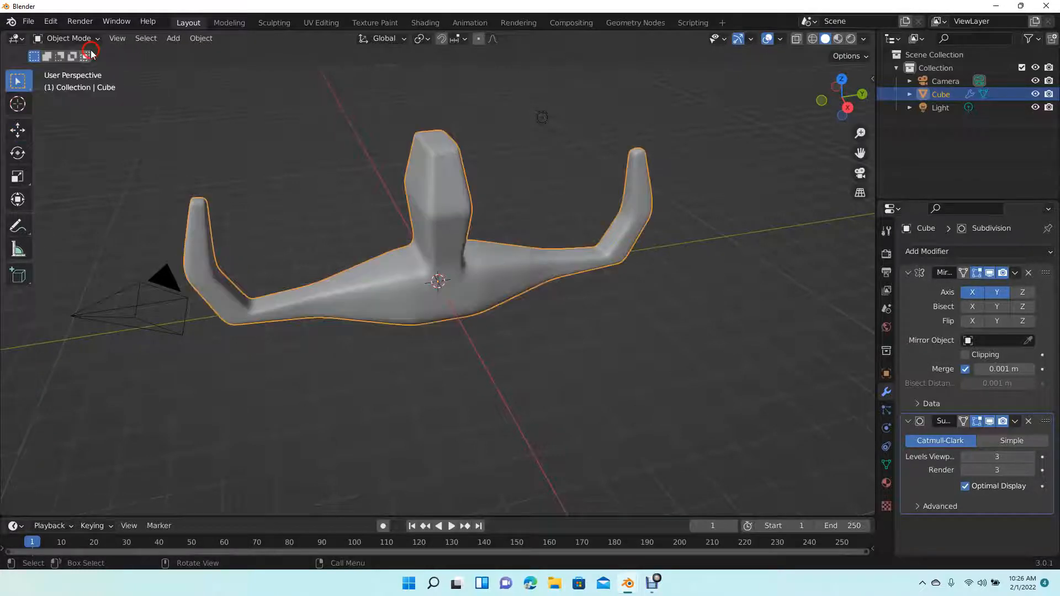
mouse_move(840, 95)
mouse_down()
mouse_move(700, 127)
mouse_move(664, 97)
mouse_move(661, 66)
mouse_move(578, 497)
mouse_move(504, 57)
mouse_move(486, 84)
mouse_move(489, 128)
mouse_move(574, 145)
mouse_move(655, 130)
mouse_move(741, 170)
mouse_move(806, 144)
mouse_move(804, 71)
mouse_move(802, 111)
mouse_move(792, 105)
mouse_move(825, 104)
mouse_up()
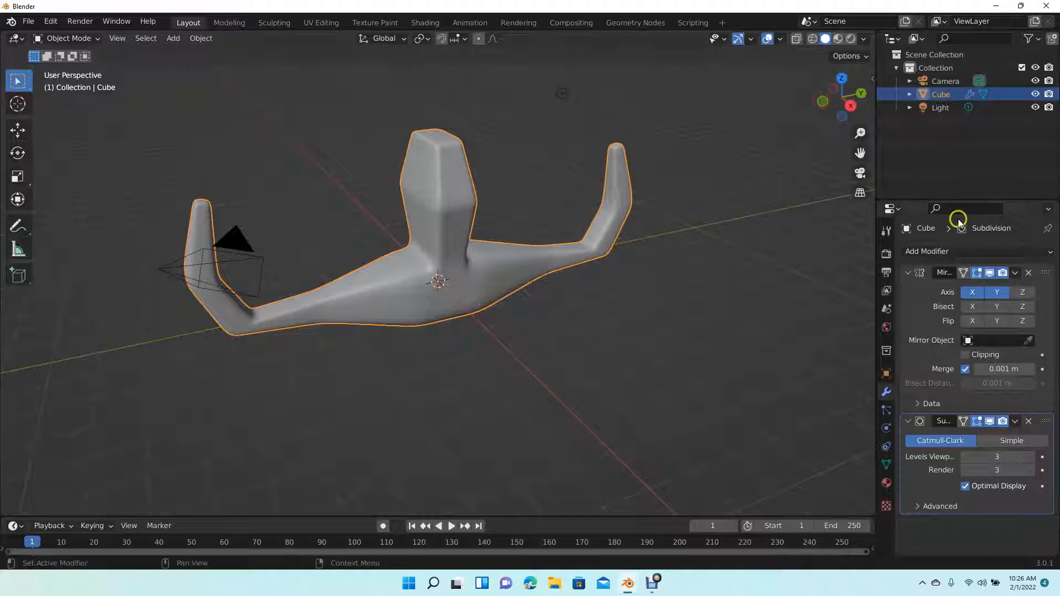
- Try mirroring the shape along Z with the Mirror modifier, and switch that axis off again
click(1024, 293)
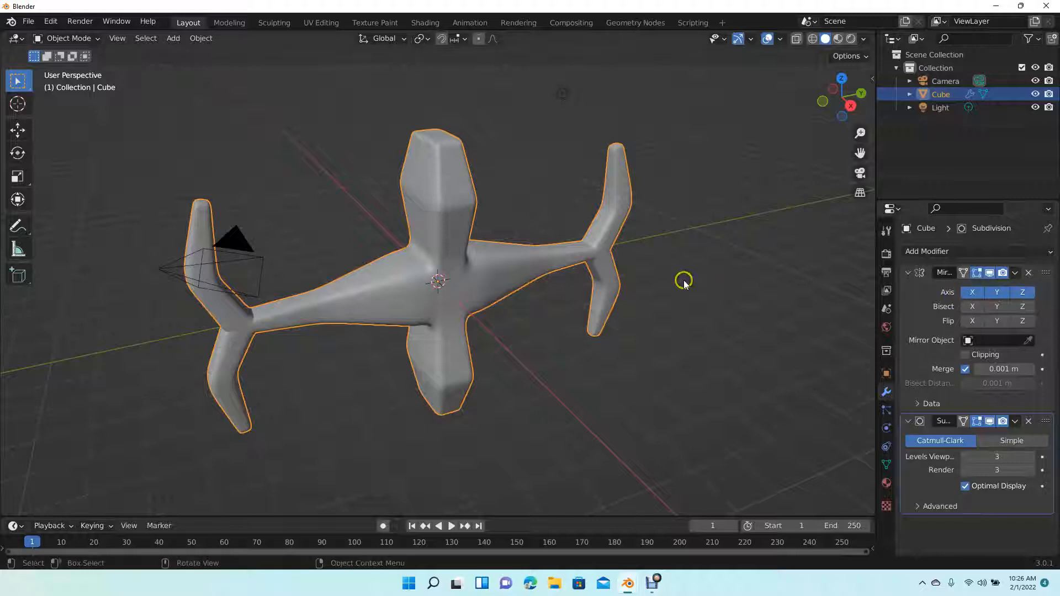
drag(825, 100, 803, 510)
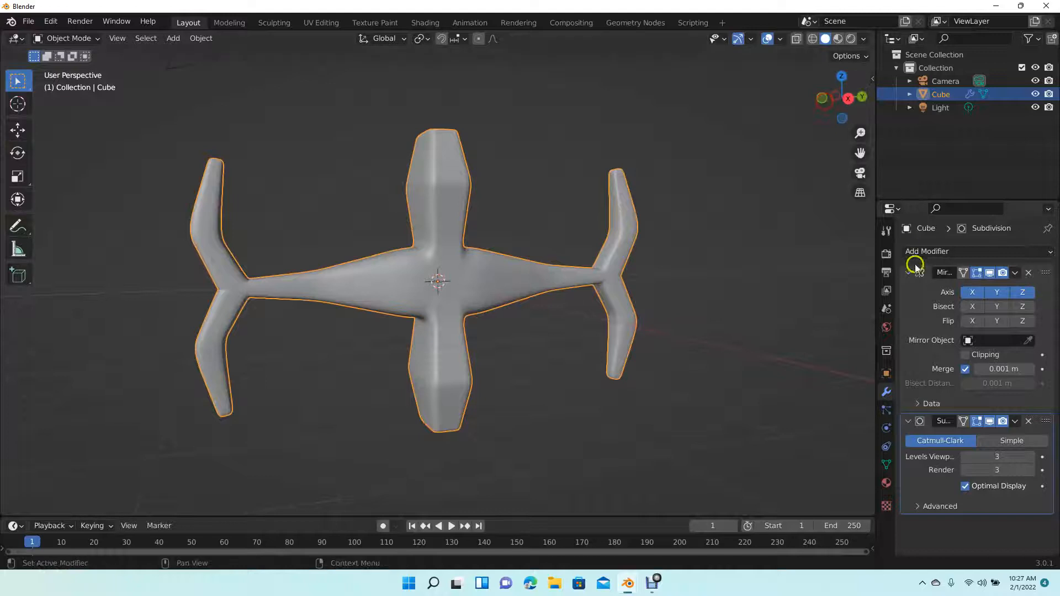
click(1023, 292)
- Toggle the Mirror modifier's Y and X axes off and on to compare the shape, ending with both enabled
click(998, 293)
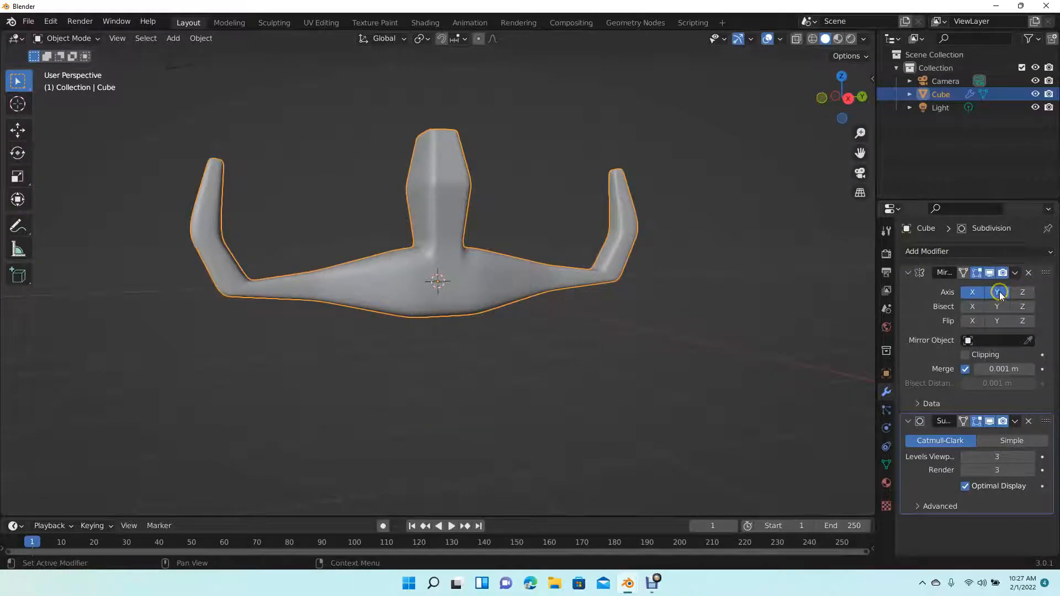
click(999, 293)
click(981, 292)
click(977, 293)
click(976, 293)
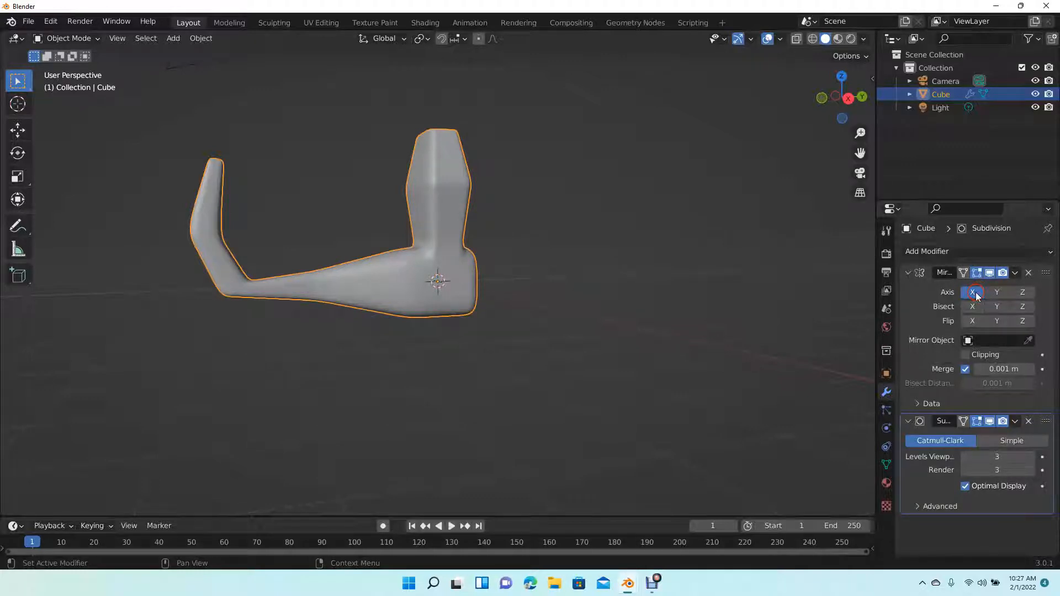
click(1001, 293)
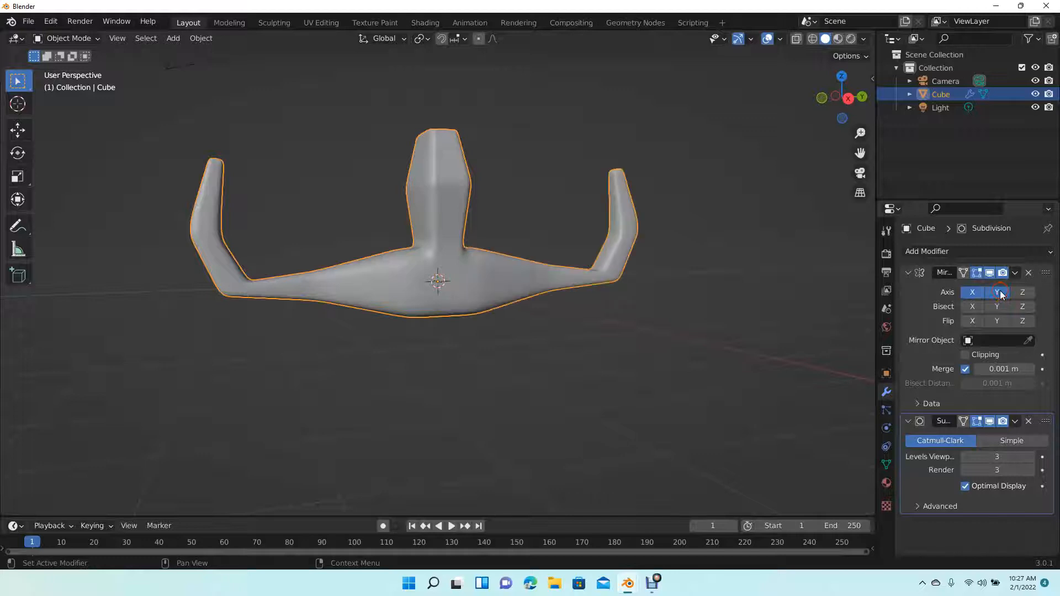
- Try the Mirror modifier's X flip and Z axis, switching both back off
click(973, 320)
click(972, 320)
right_click(1025, 293)
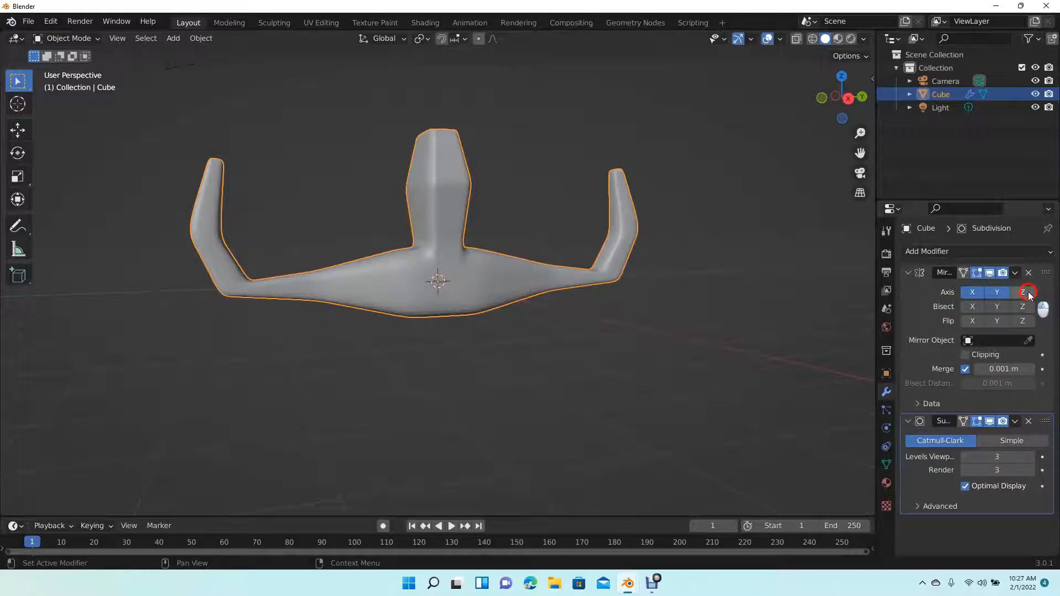
click(1025, 294)
mouse_move(824, 100)
mouse_down()
mouse_move(802, 160)
mouse_move(756, 203)
mouse_move(705, 167)
mouse_move(587, 119)
mouse_move(607, 113)
mouse_move(631, 65)
mouse_move(580, 55)
mouse_move(523, 492)
mouse_move(469, 470)
mouse_move(519, 58)
mouse_move(564, 118)
mouse_move(677, 151)
mouse_move(801, 145)
mouse_move(800, 187)
mouse_move(831, 88)
mouse_move(837, 129)
mouse_move(835, 103)
mouse_up()
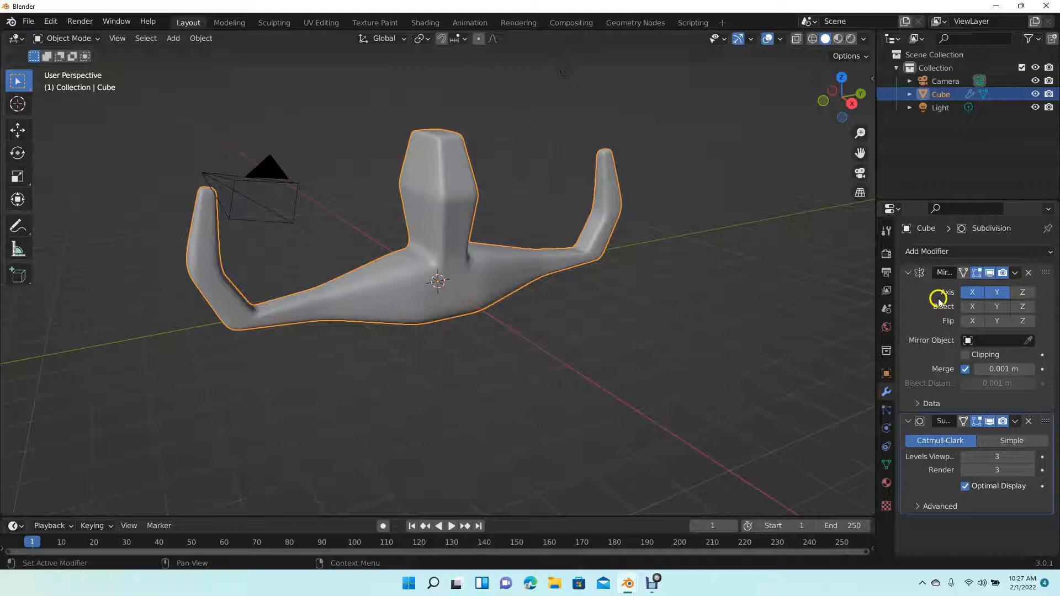
- Look through the list of available modifiers without adding one, and deselect the shape
click(945, 251)
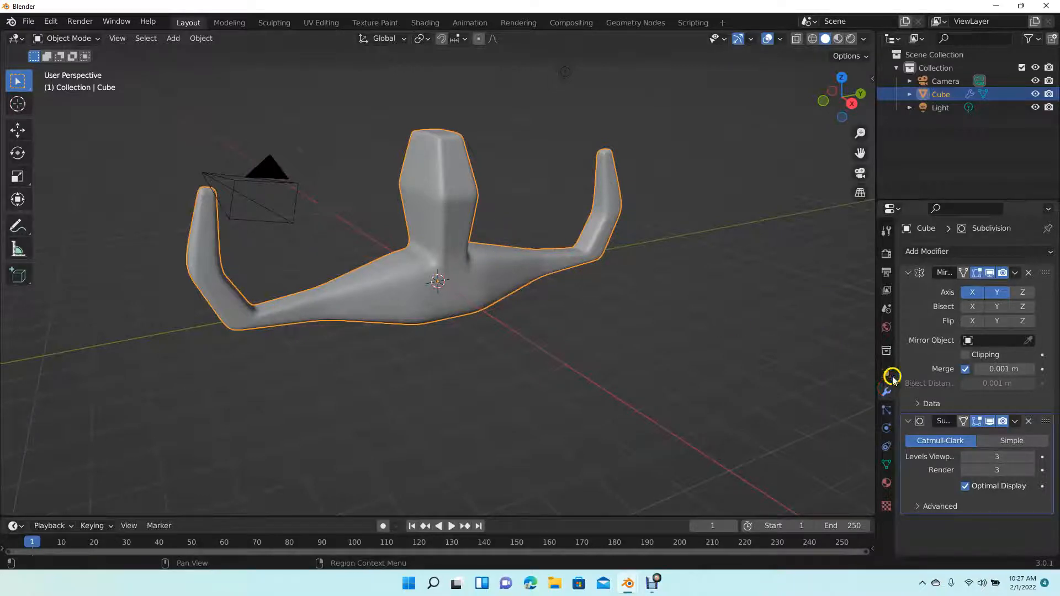
click(940, 252)
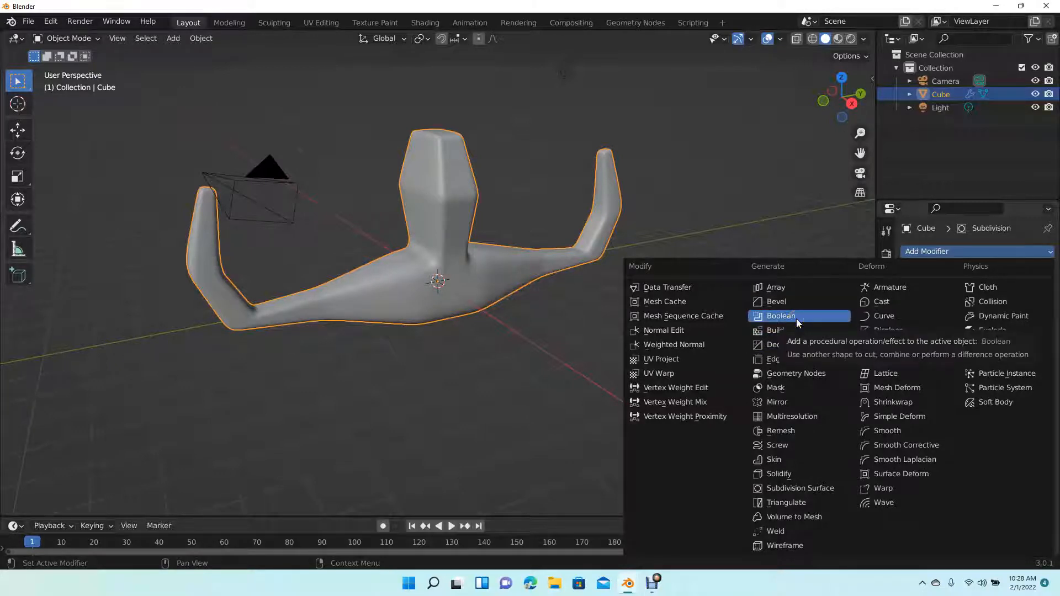
click(699, 198)
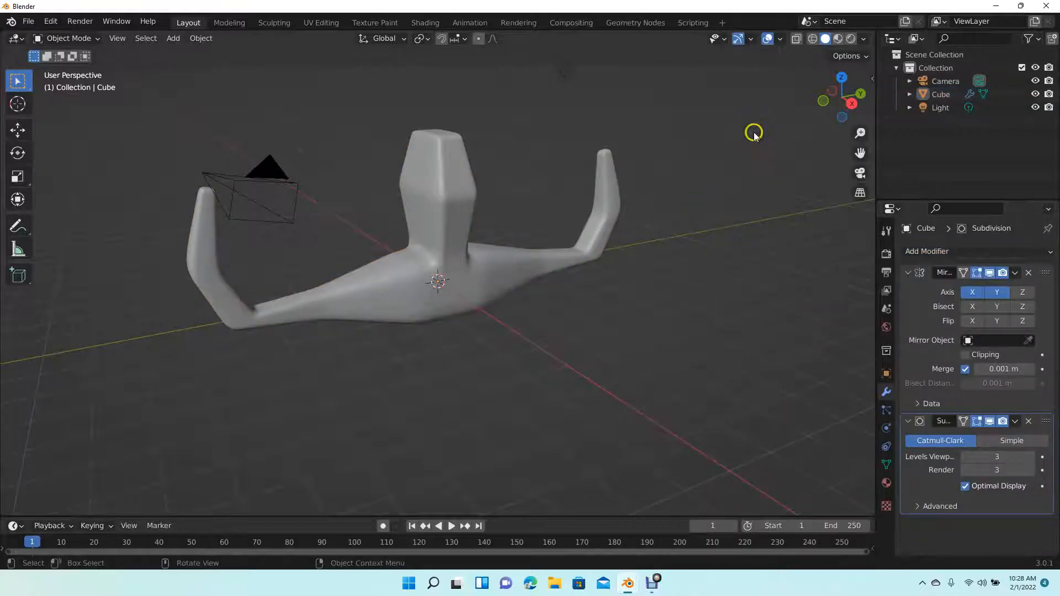
- Examine the shape's mesh structure in Wireframe shading and return the viewport to Solid shading
click(813, 38)
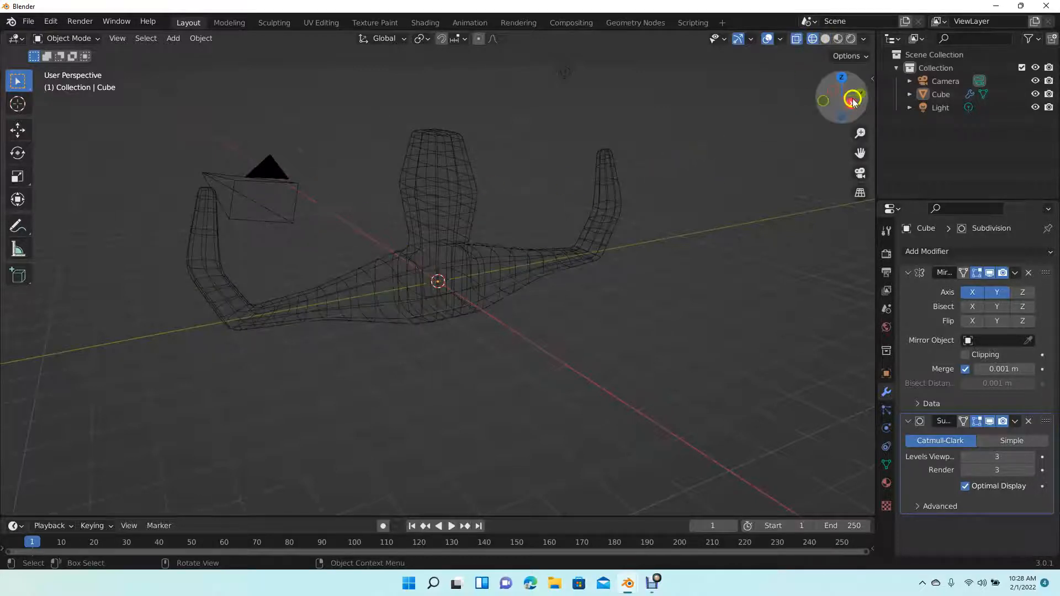
drag(823, 102, 861, 61)
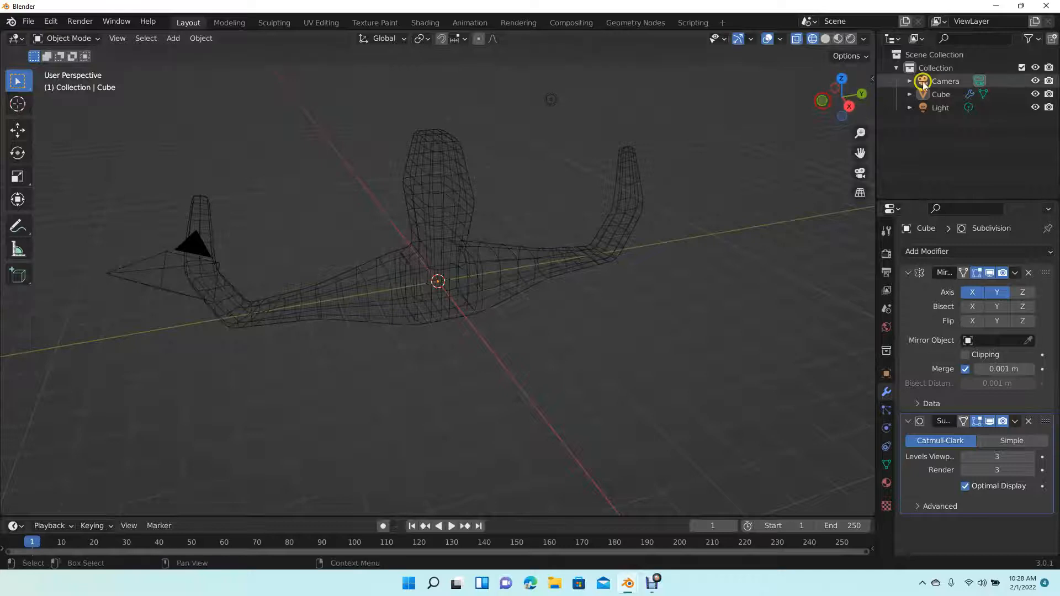
click(824, 39)
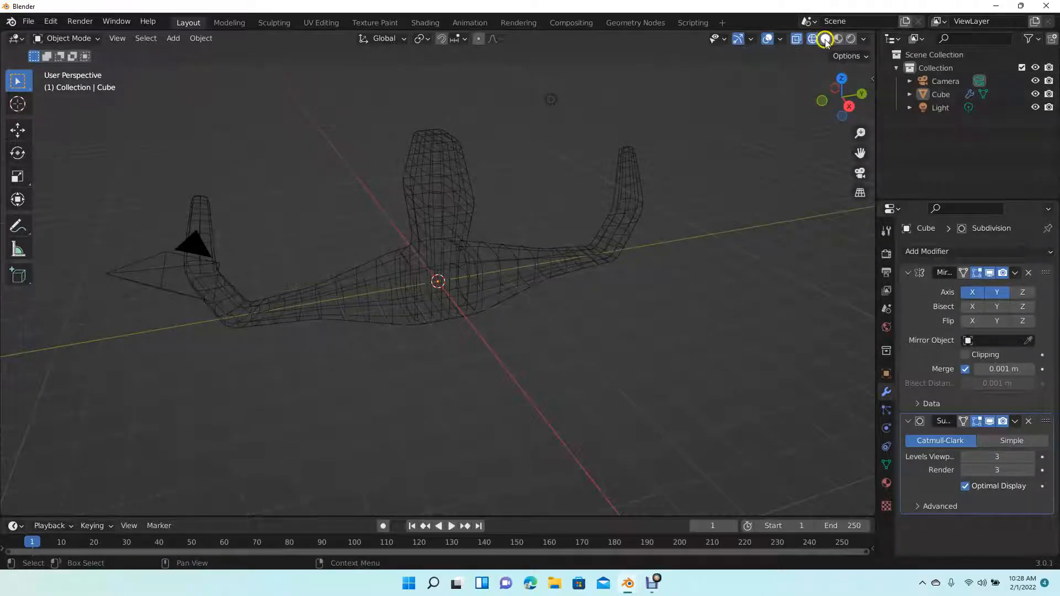
click(826, 40)
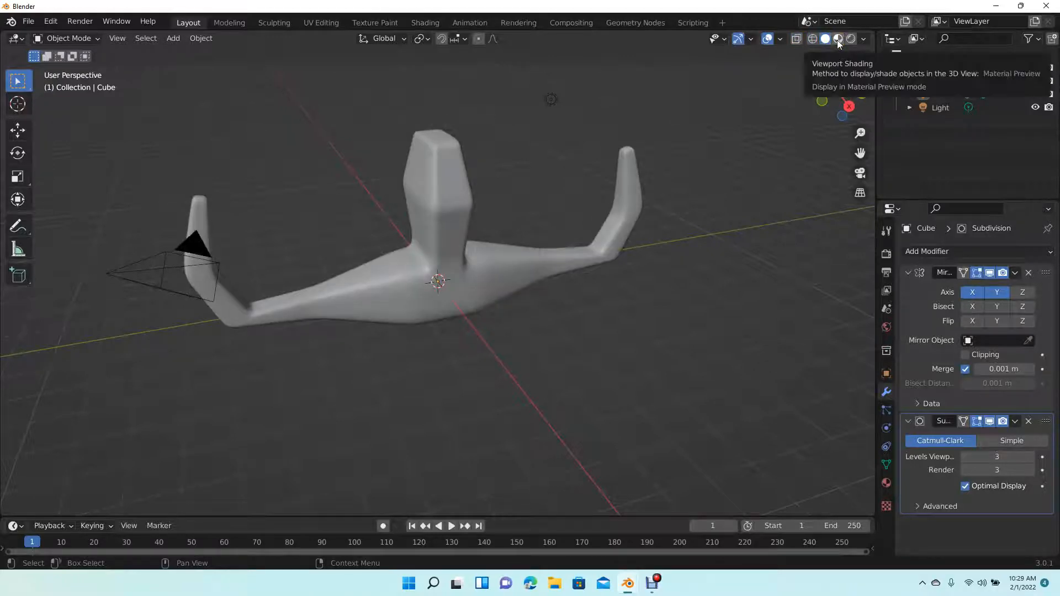
- Preview the shape in Material Preview and Rendered shading and switch the viewport back to Solid
click(838, 39)
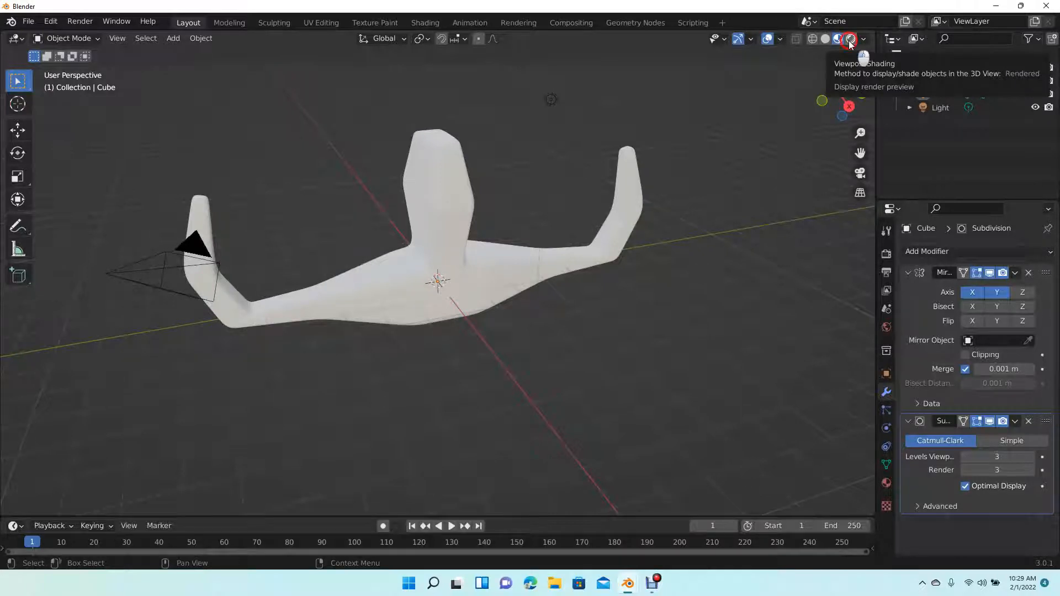
click(850, 41)
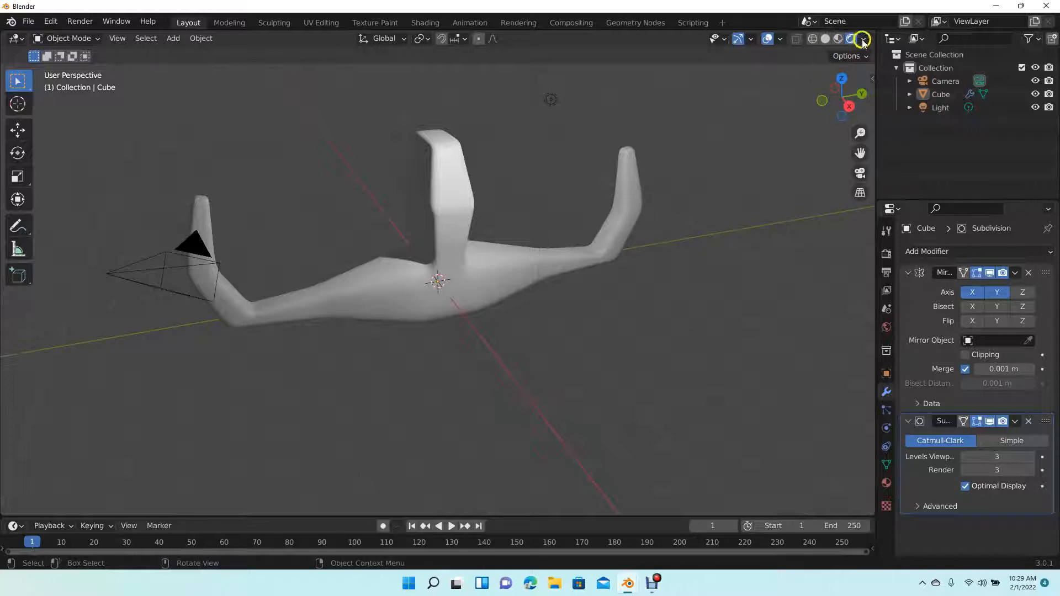
click(863, 40)
click(826, 41)
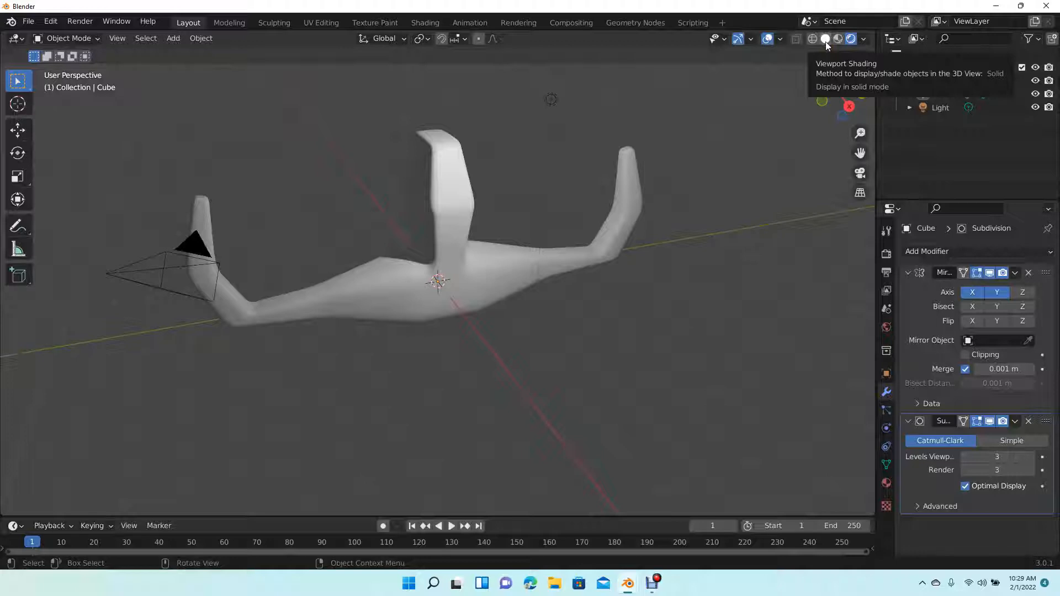
- Return the viewport to Solid shading and turn on X-ray to look through the shape
click(826, 41)
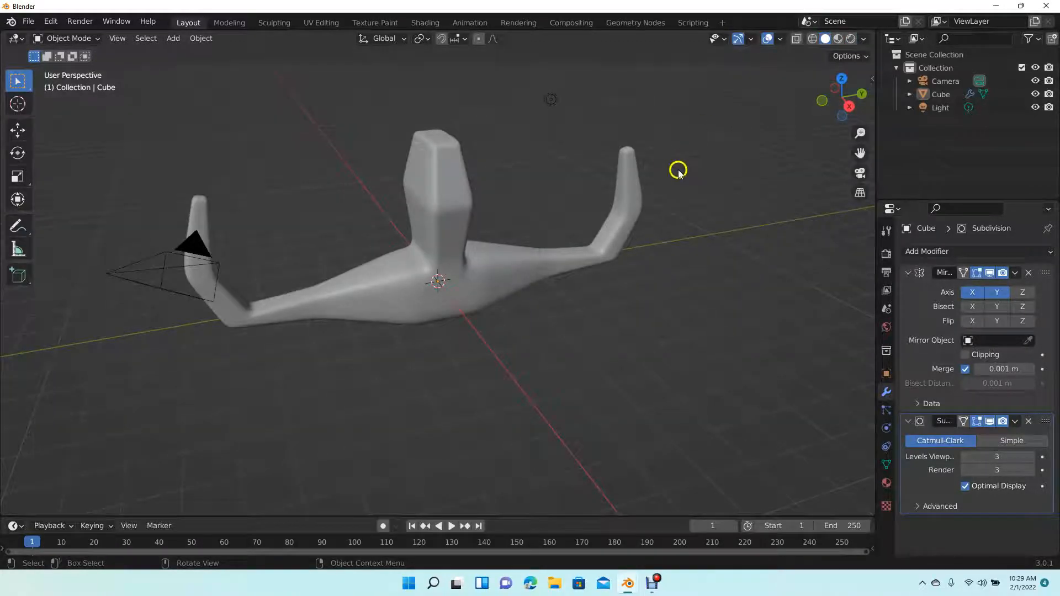
click(796, 39)
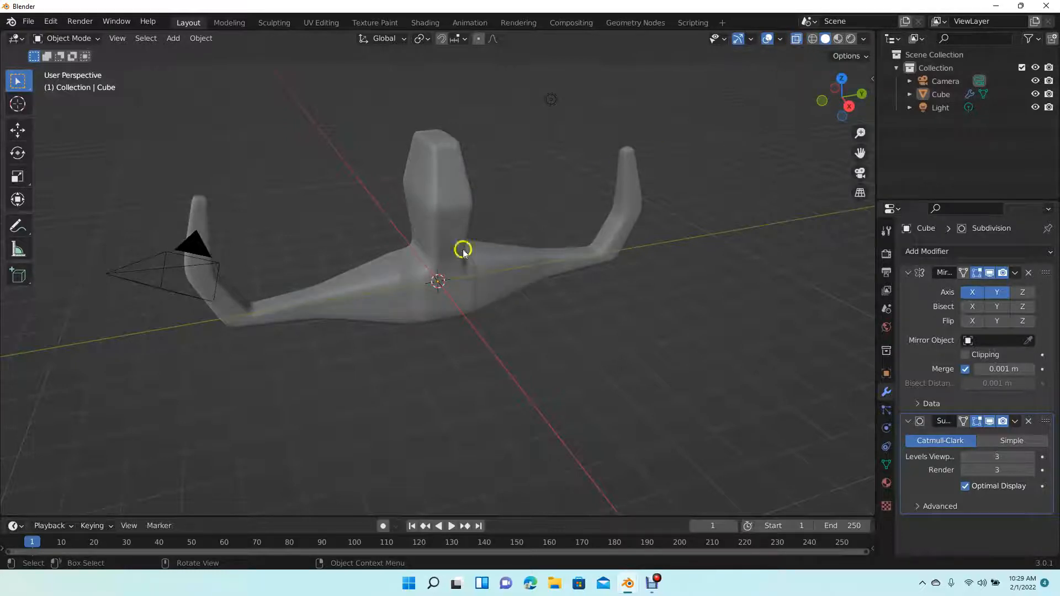
drag(817, 102, 795, 99)
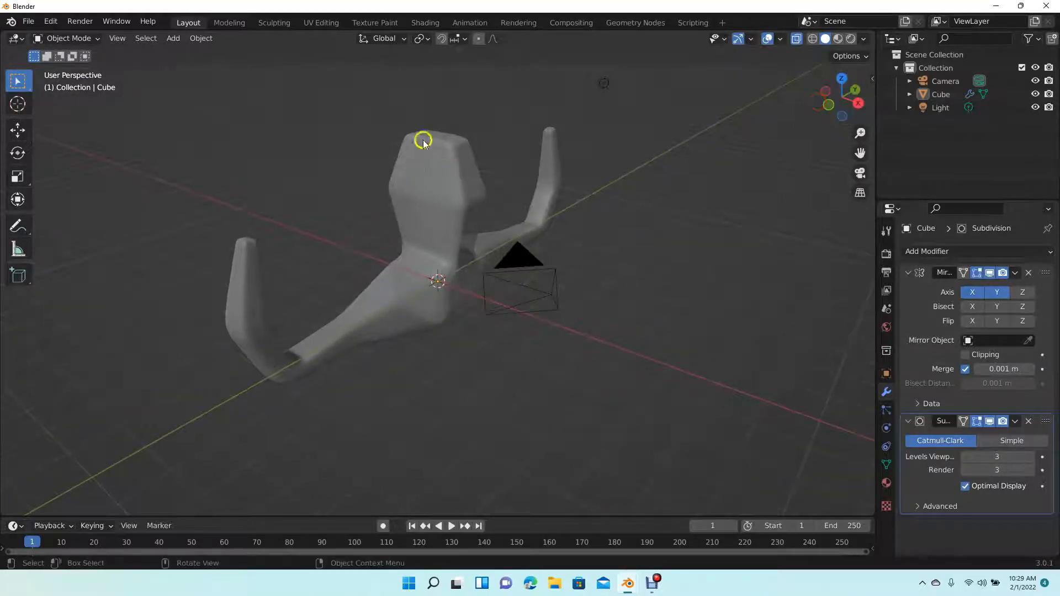
- Put the shape in Edit Mode, select an edge on its upright part and clear the selection
click(413, 191)
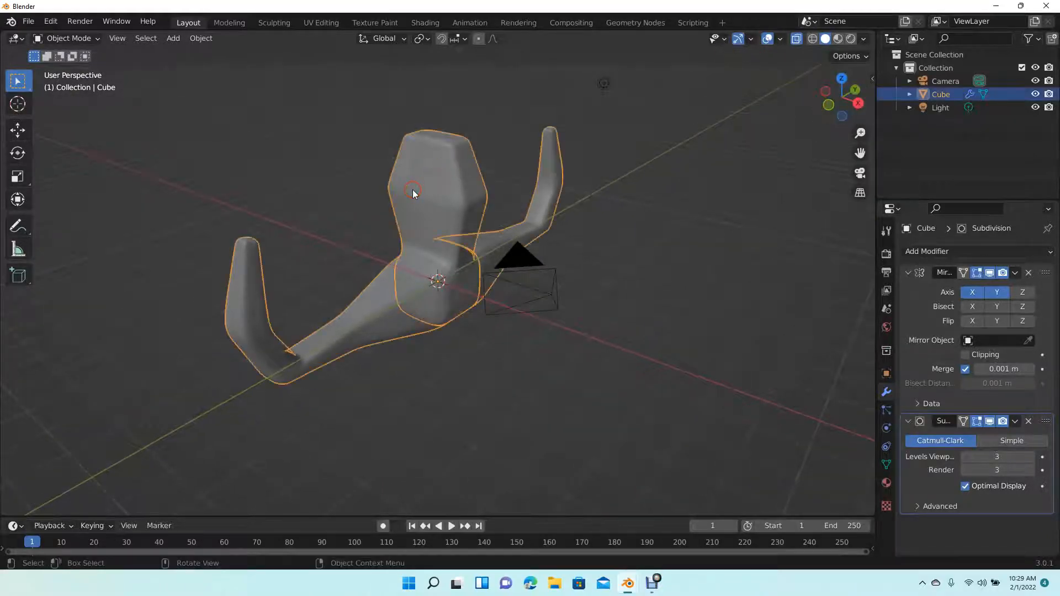
click(72, 37)
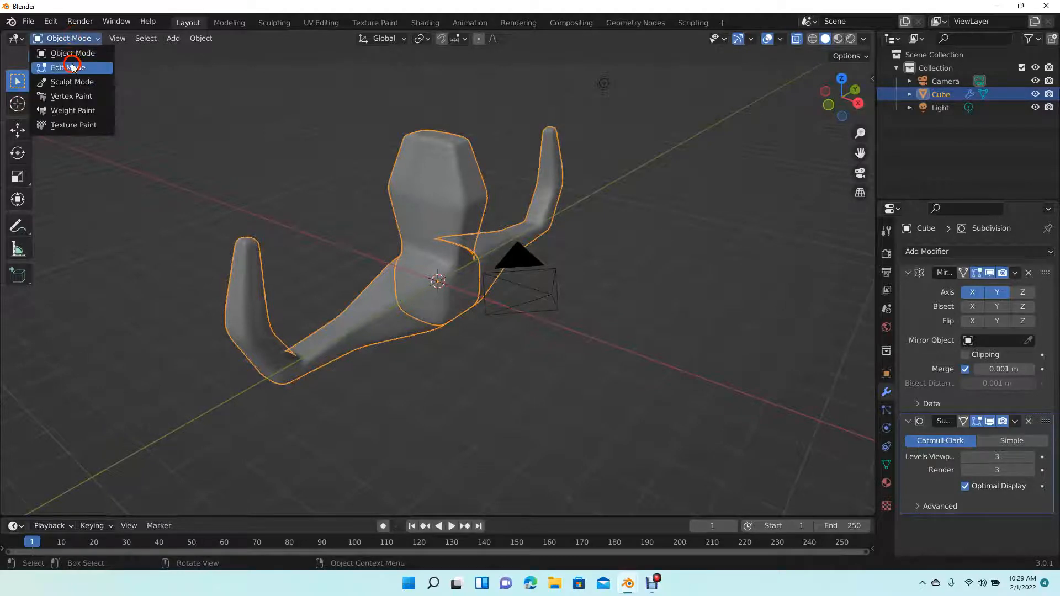
click(69, 66)
click(436, 171)
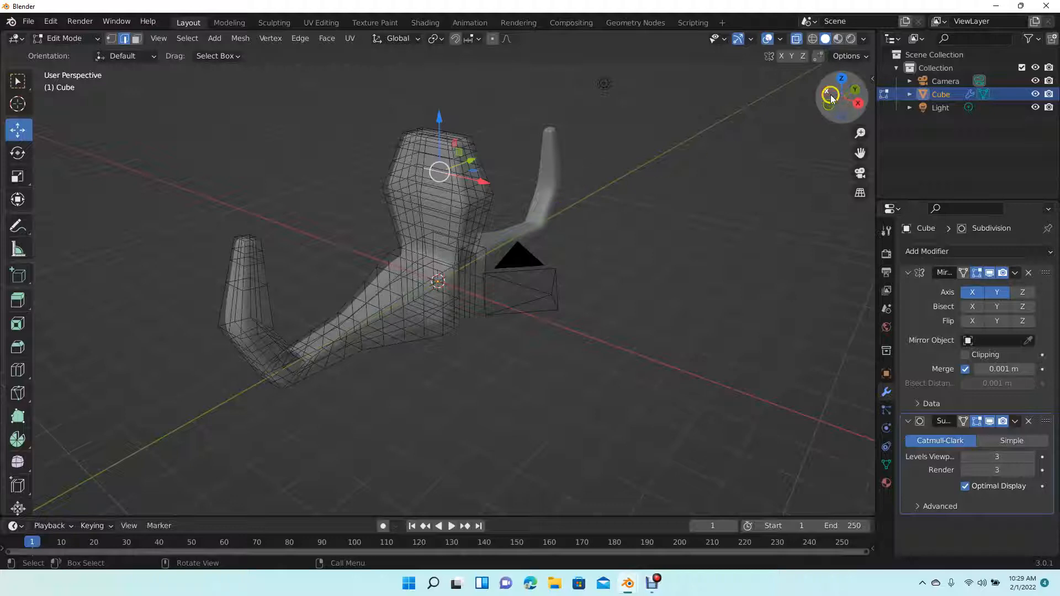
drag(836, 99, 599, 122)
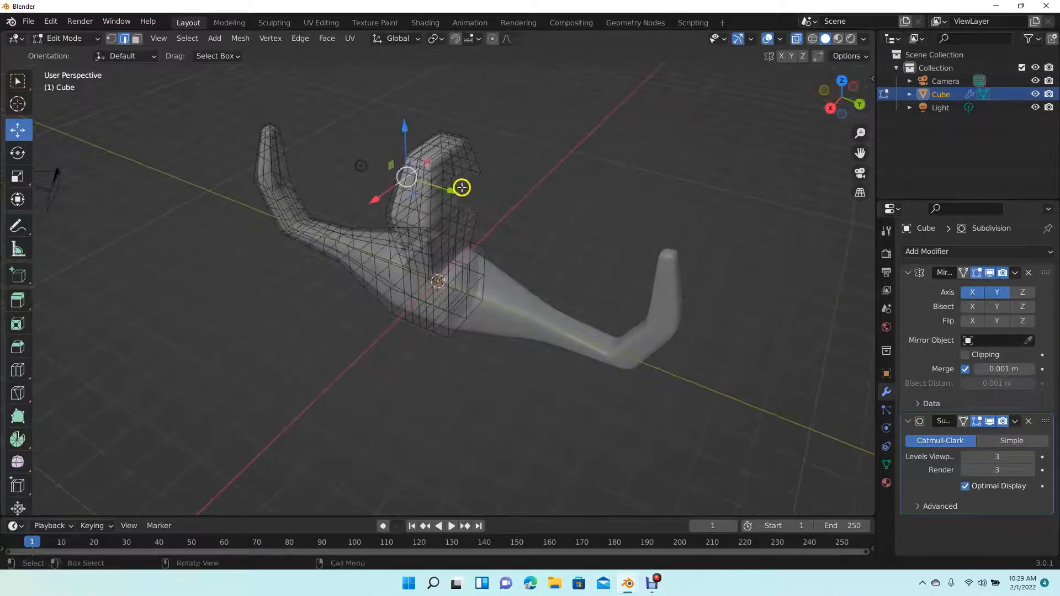
click(548, 177)
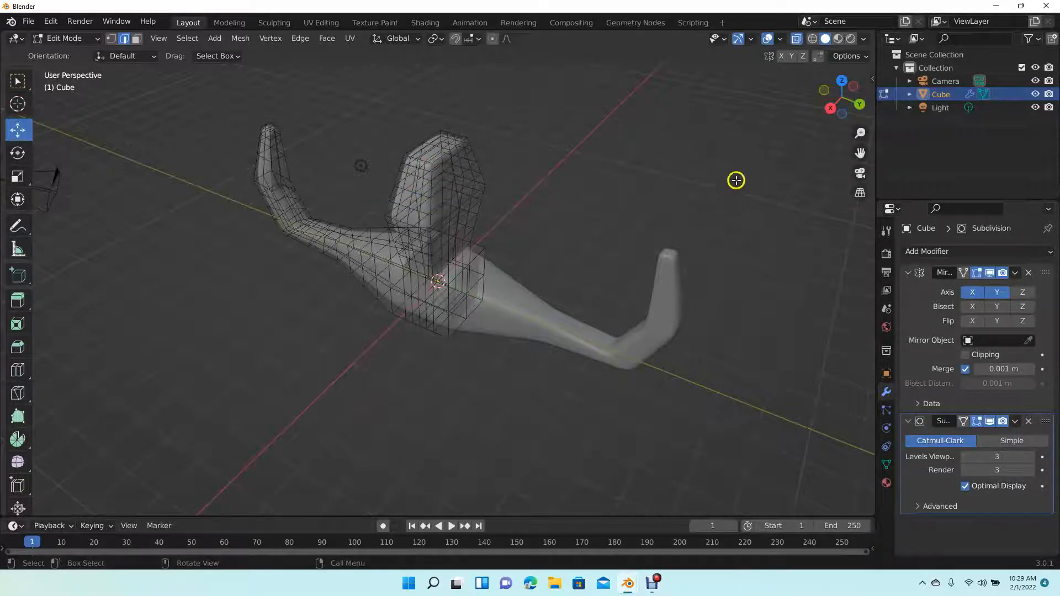
- Switch the shape to Object Mode and back to Edit Mode to compare its X-ray display
click(824, 40)
click(17, 130)
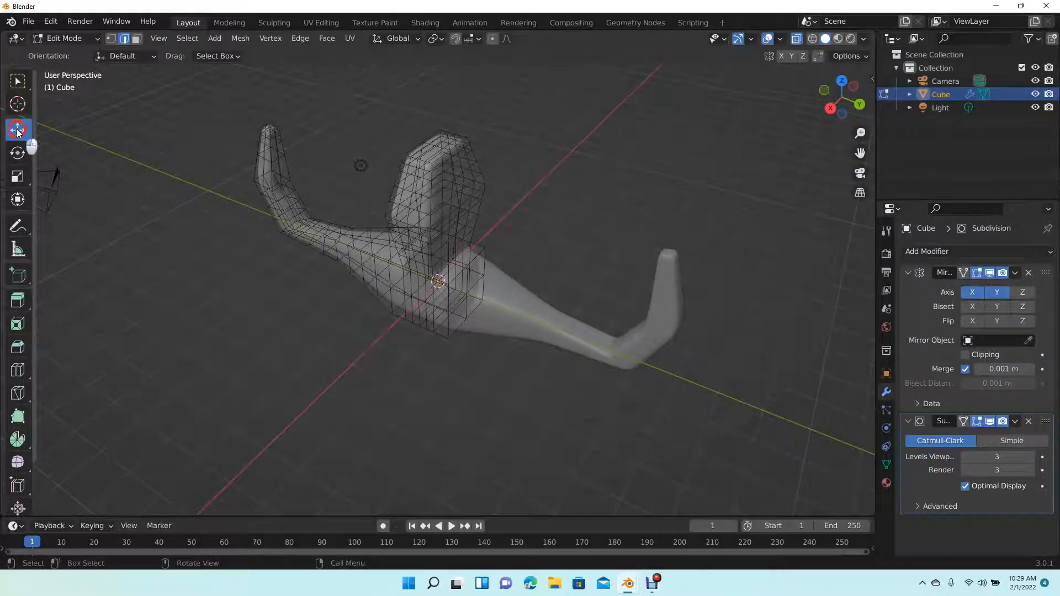
click(97, 38)
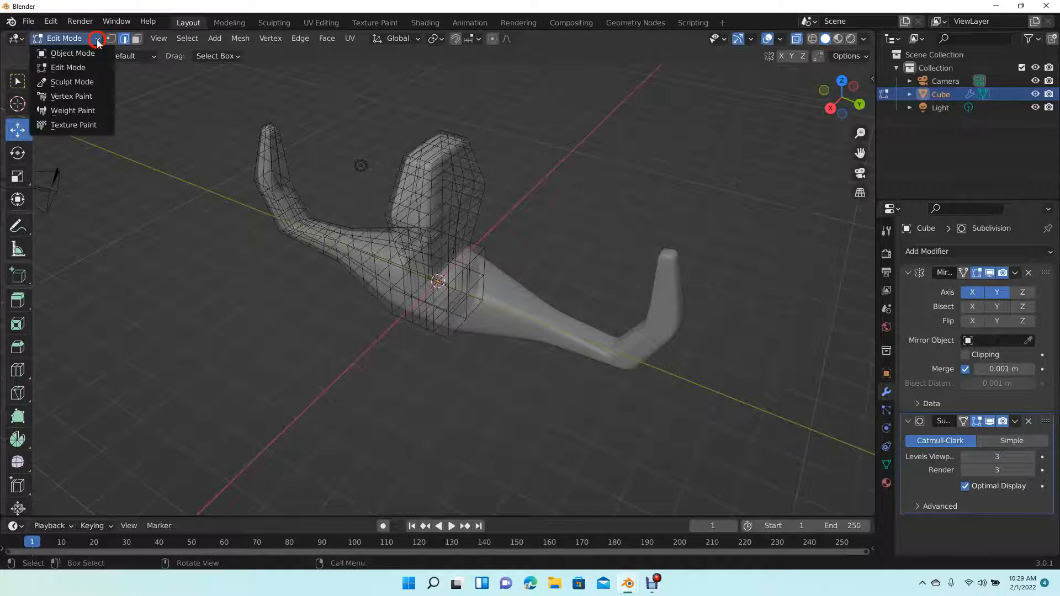
click(77, 54)
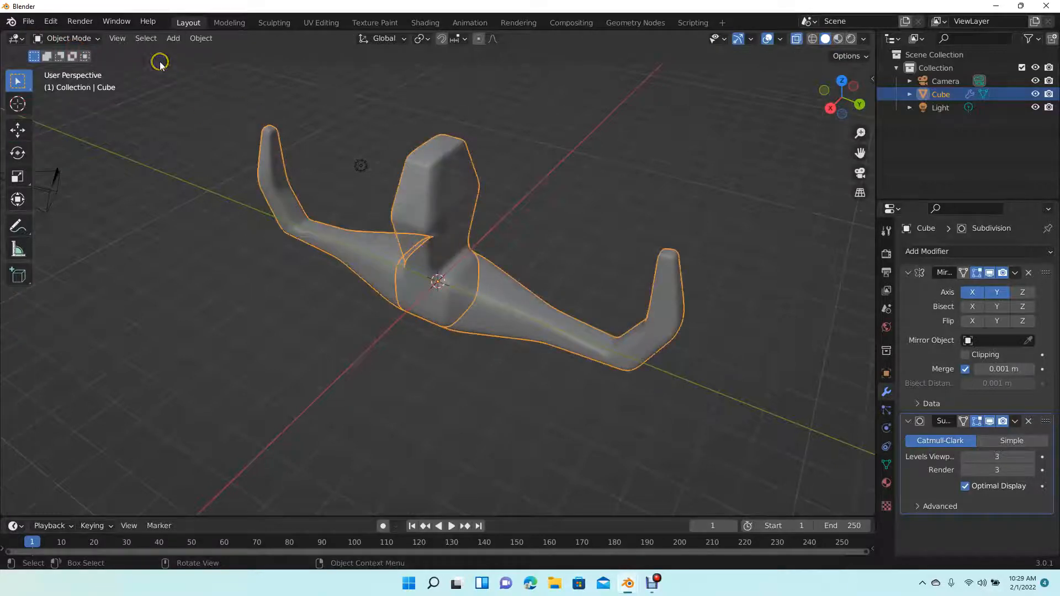
click(76, 39)
click(79, 65)
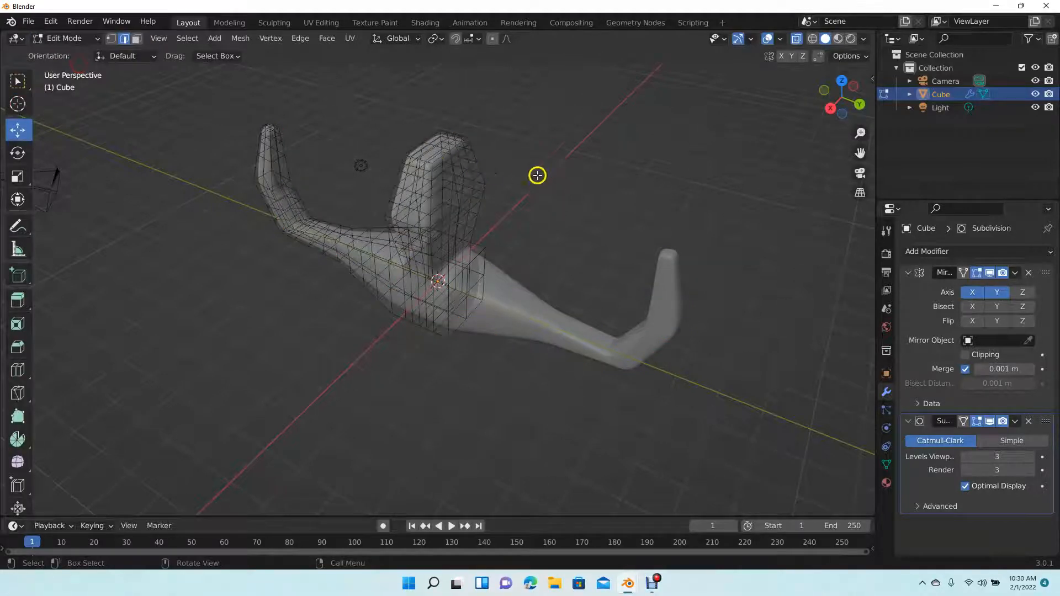
- Preview the mesh in Wireframe shading, return to Solid shading and turn off X-ray
click(812, 39)
click(825, 39)
click(612, 177)
click(797, 38)
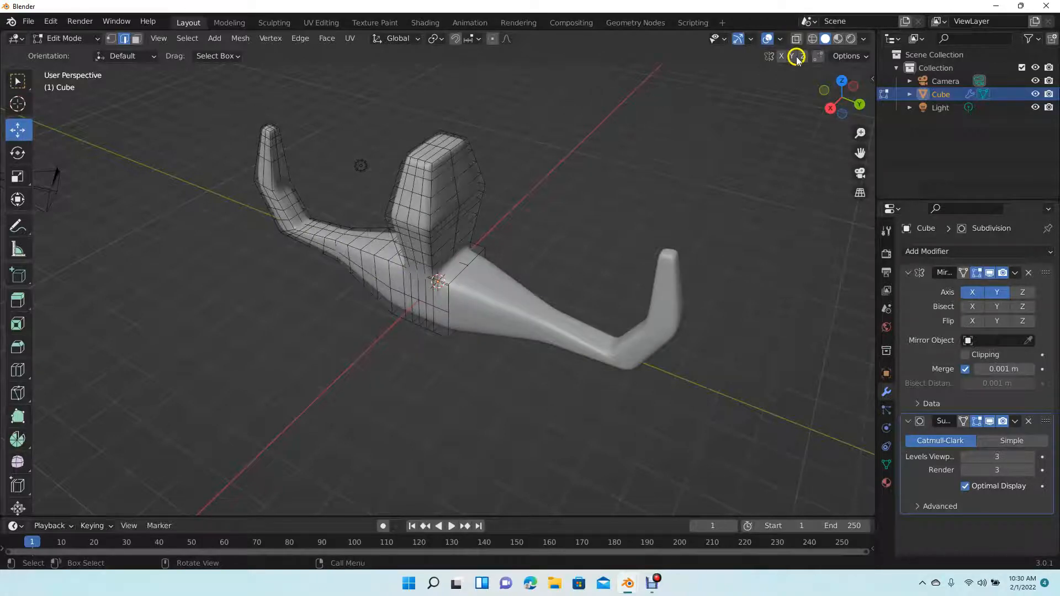
- Select the adjacent side faces on the upright part in face select mode and extrude them outward about 1 m
click(445, 198)
click(137, 39)
click(443, 198)
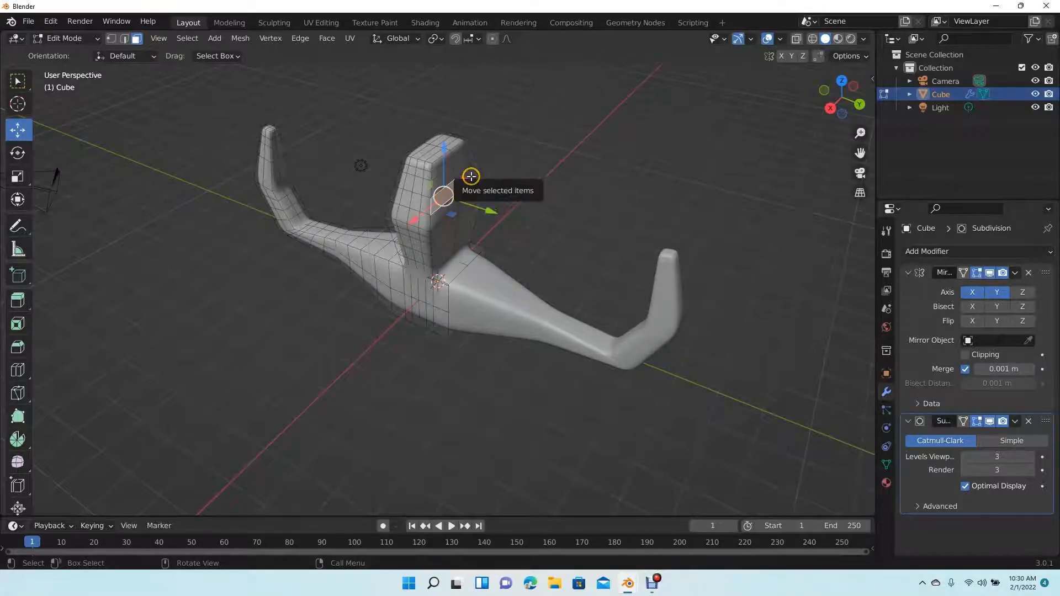
click(466, 178)
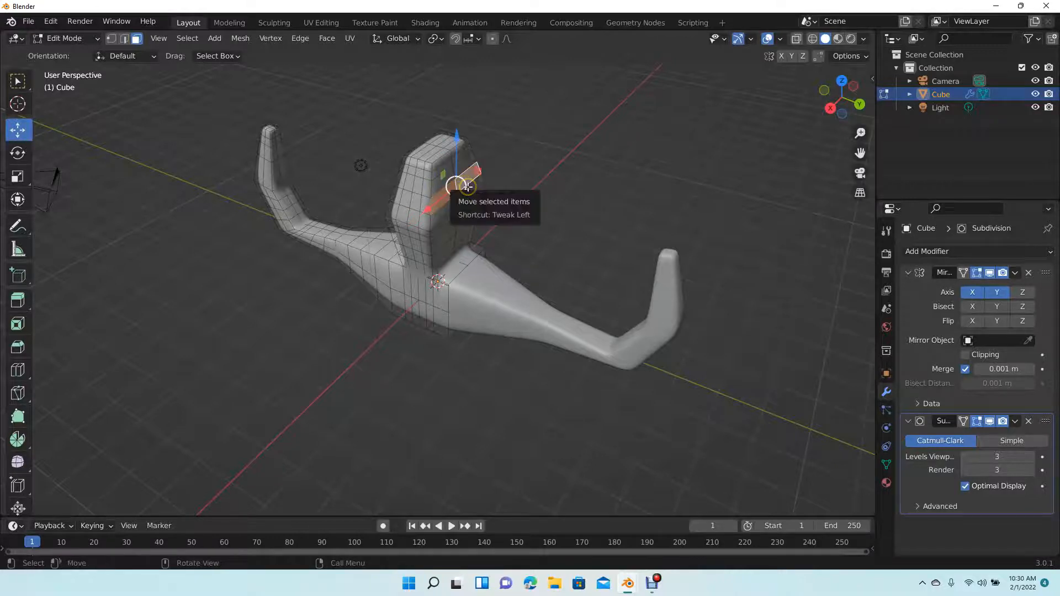
key(e)
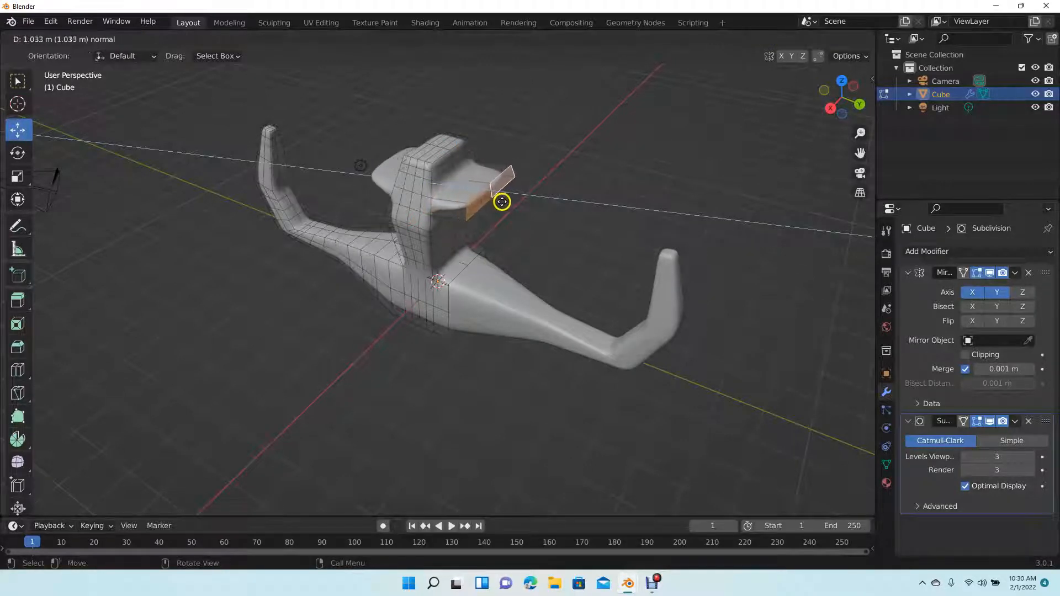
click(500, 205)
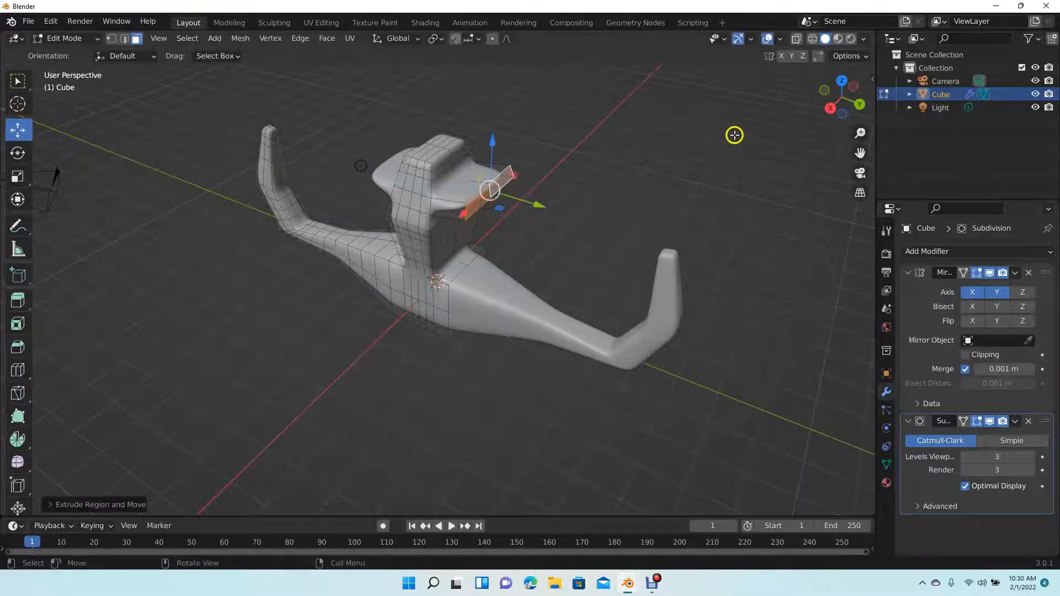
- Add loop cuts across the newly extruded side branch, including one close to its outer end
drag(828, 98, 734, 94)
click(17, 370)
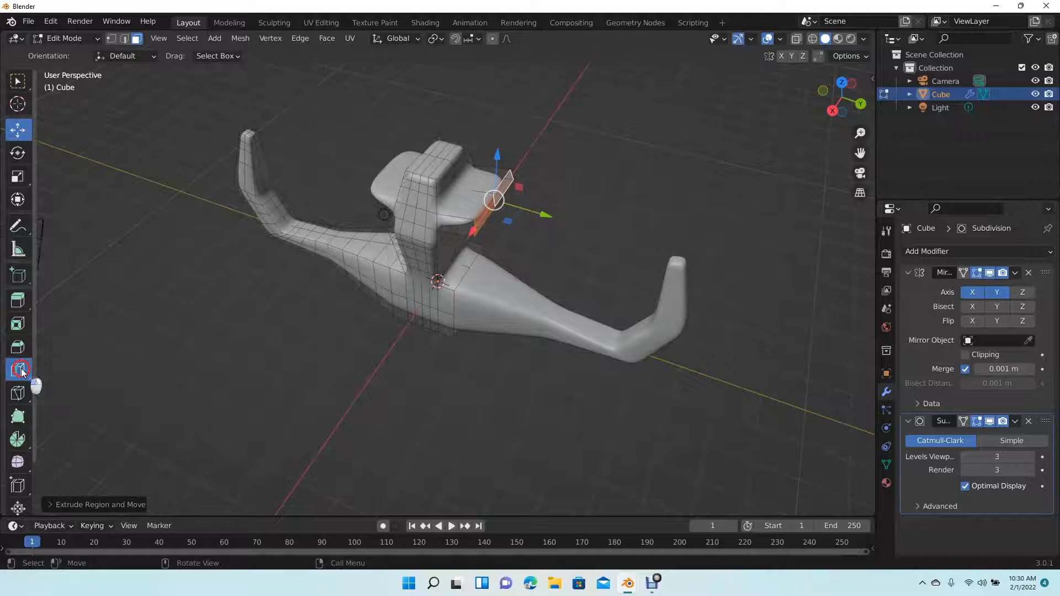
click(446, 215)
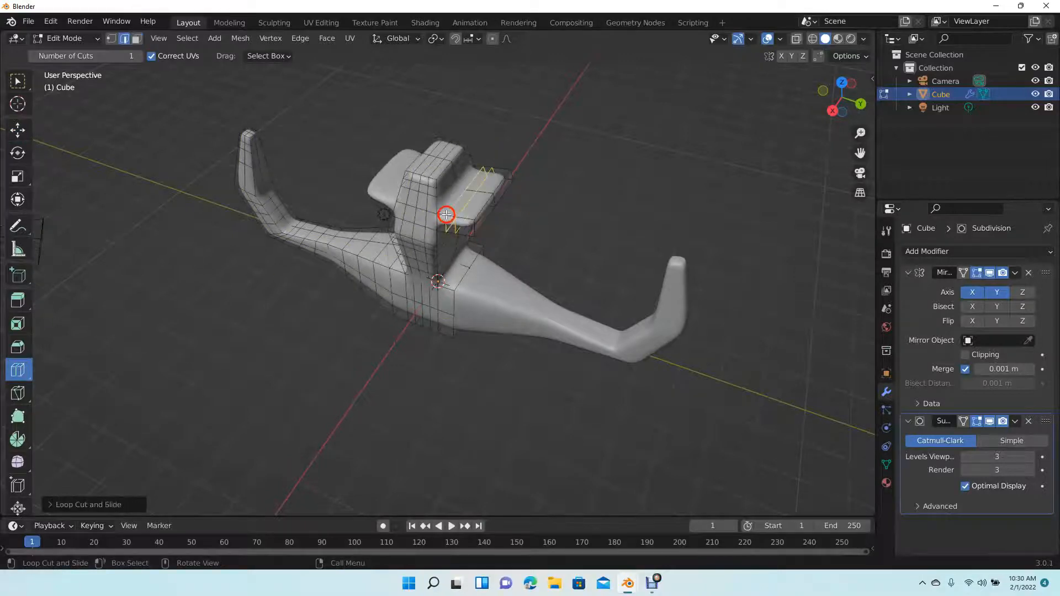
click(456, 188)
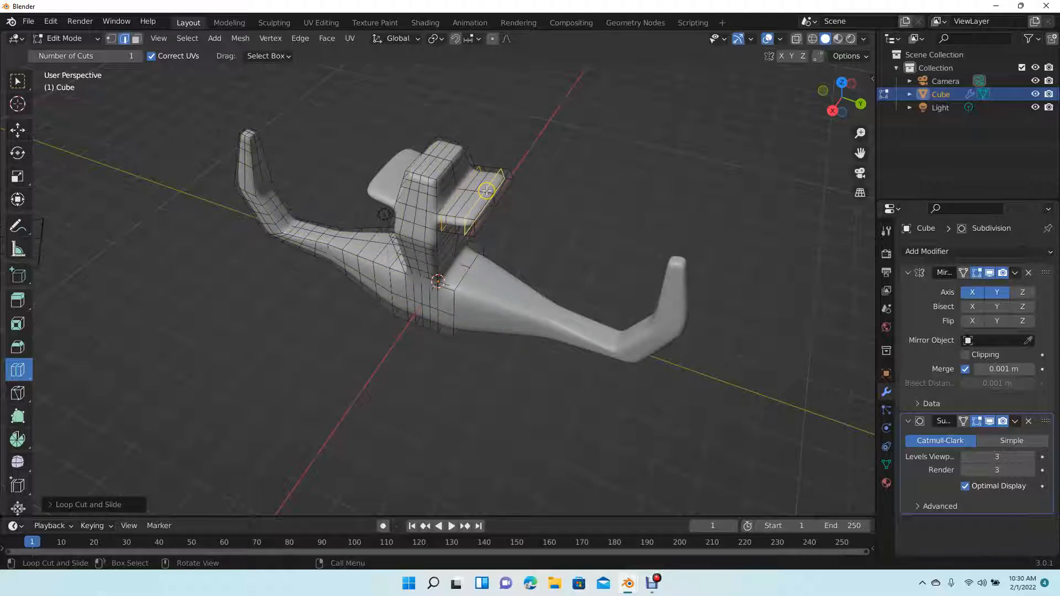
click(485, 191)
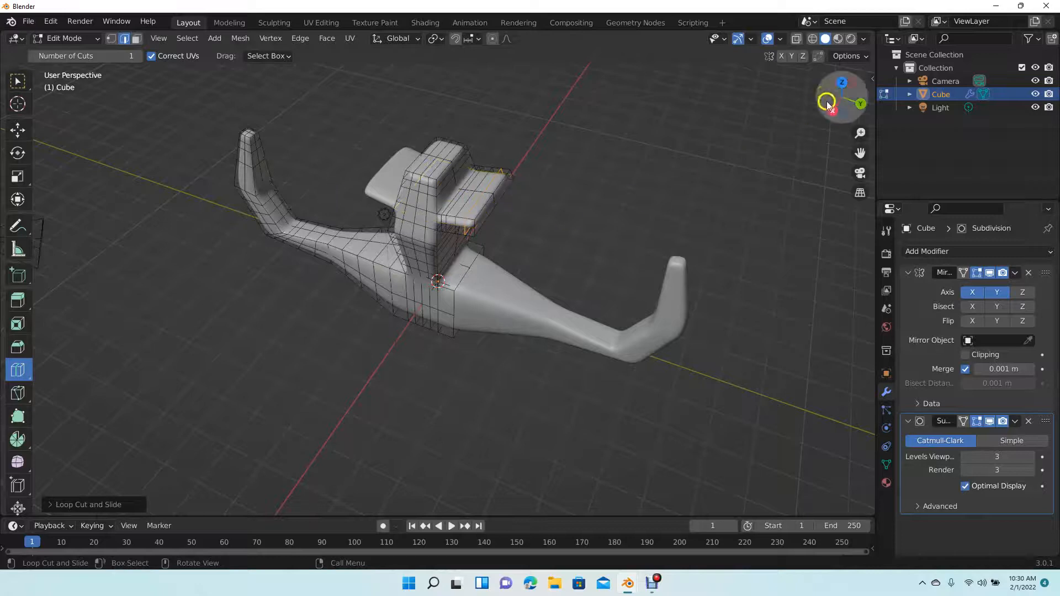
drag(824, 91, 575, 500)
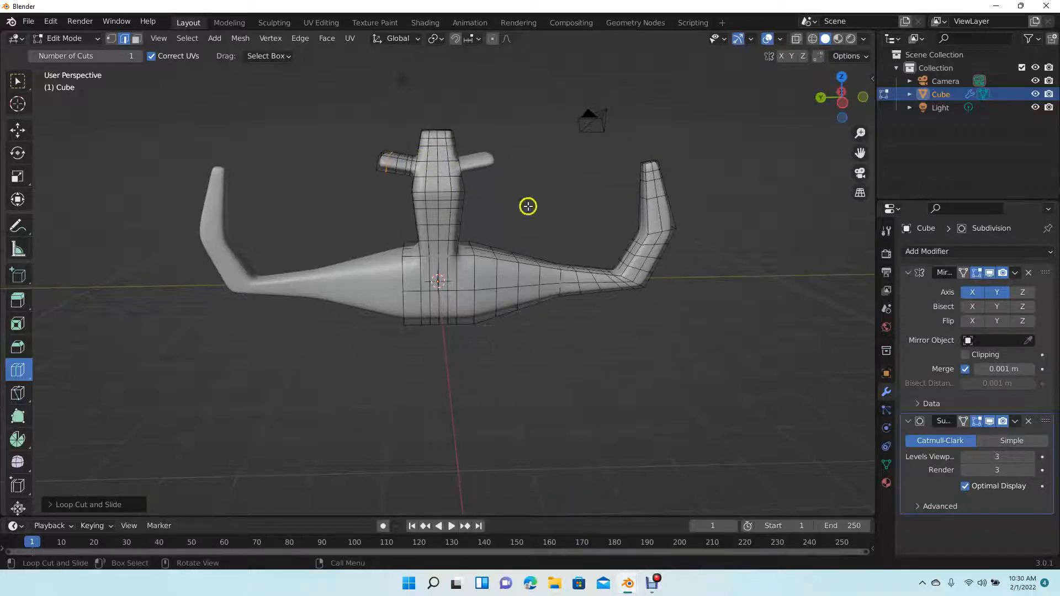
drag(836, 98, 564, 123)
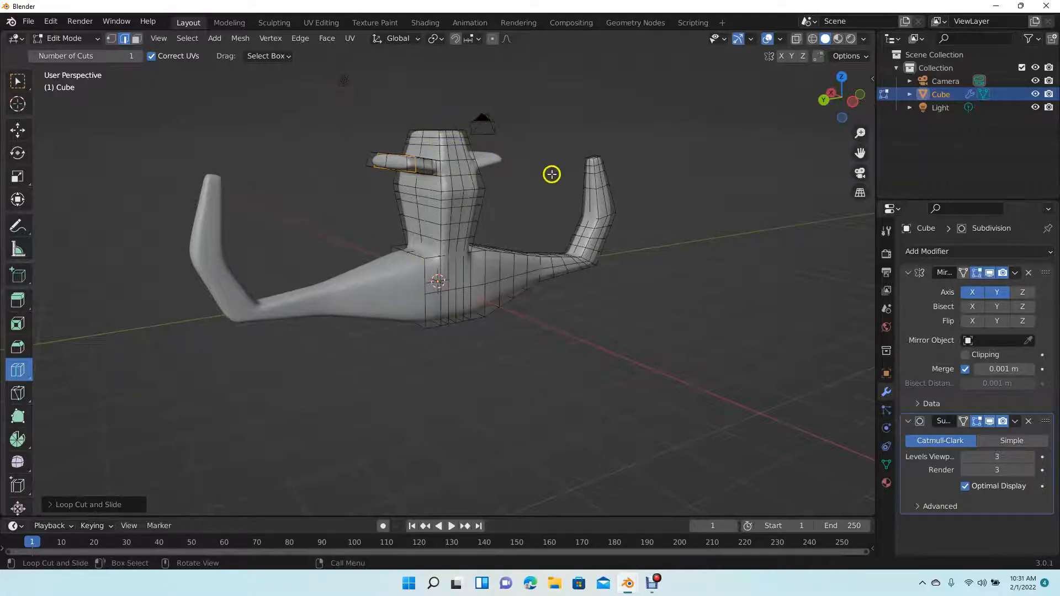
mouse_move(860, 153)
mouse_down()
mouse_move(833, 386)
mouse_move(871, 150)
mouse_move(36, 457)
mouse_move(864, 236)
mouse_move(837, 338)
mouse_move(861, 165)
mouse_up()
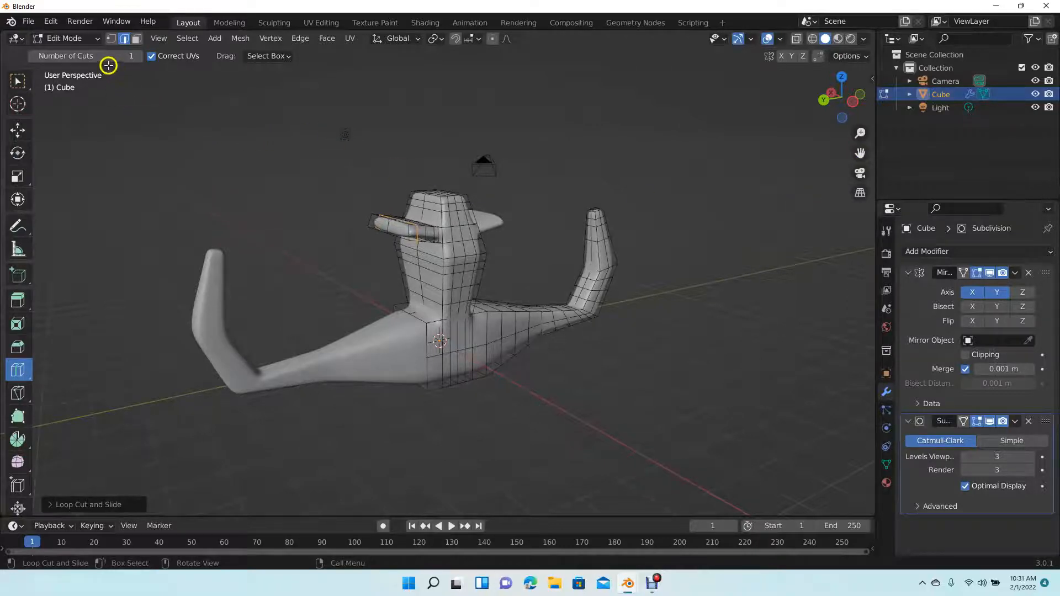
click(96, 40)
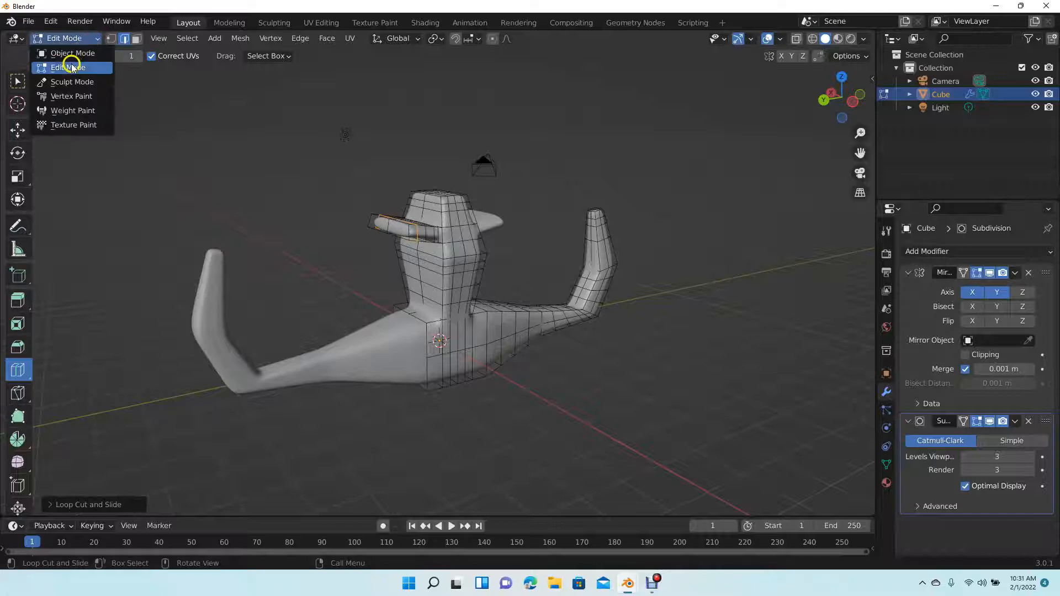
click(72, 39)
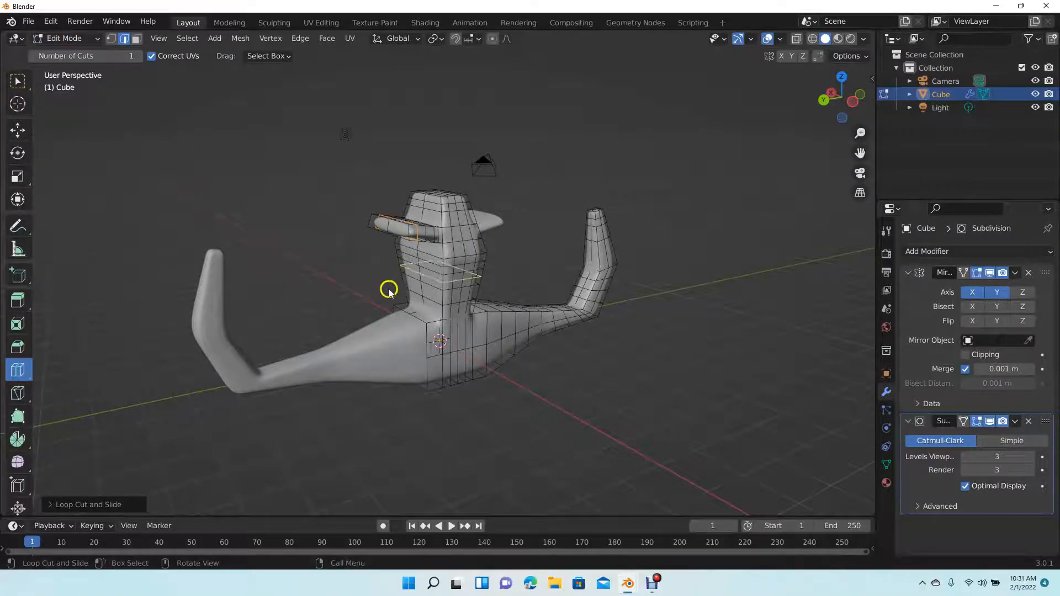
drag(382, 284, 357, 288)
click(360, 287)
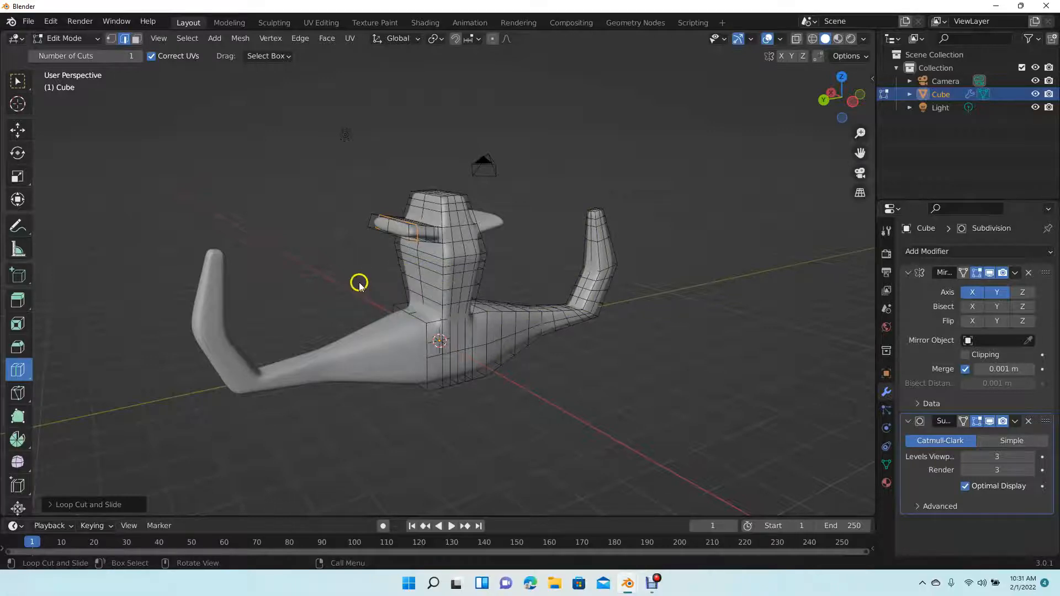
click(354, 286)
key(m)
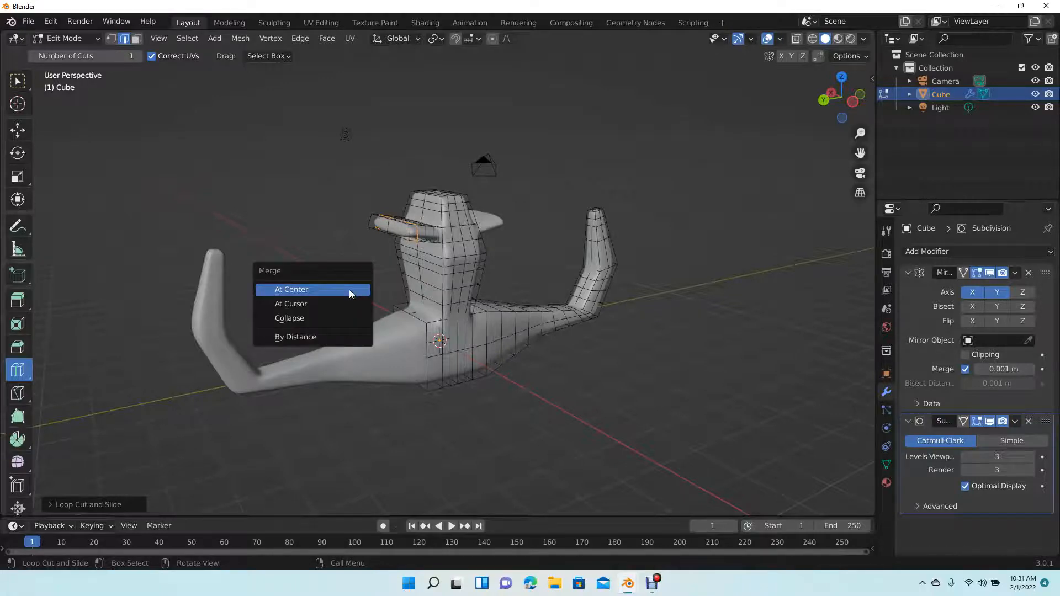
click(298, 185)
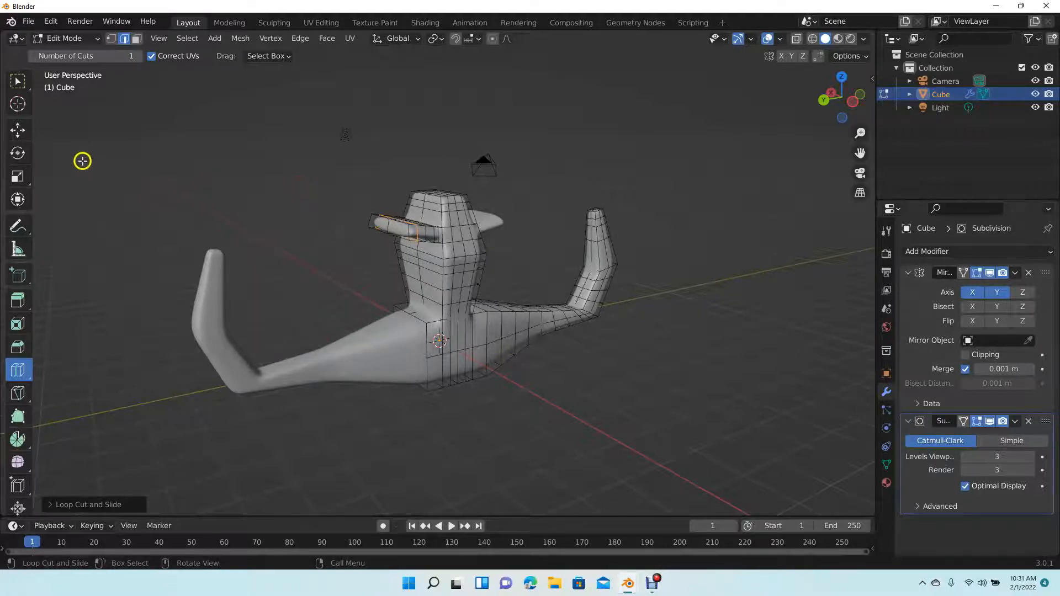
- Select the entire mesh and move it slightly down along the Z axis
click(20, 131)
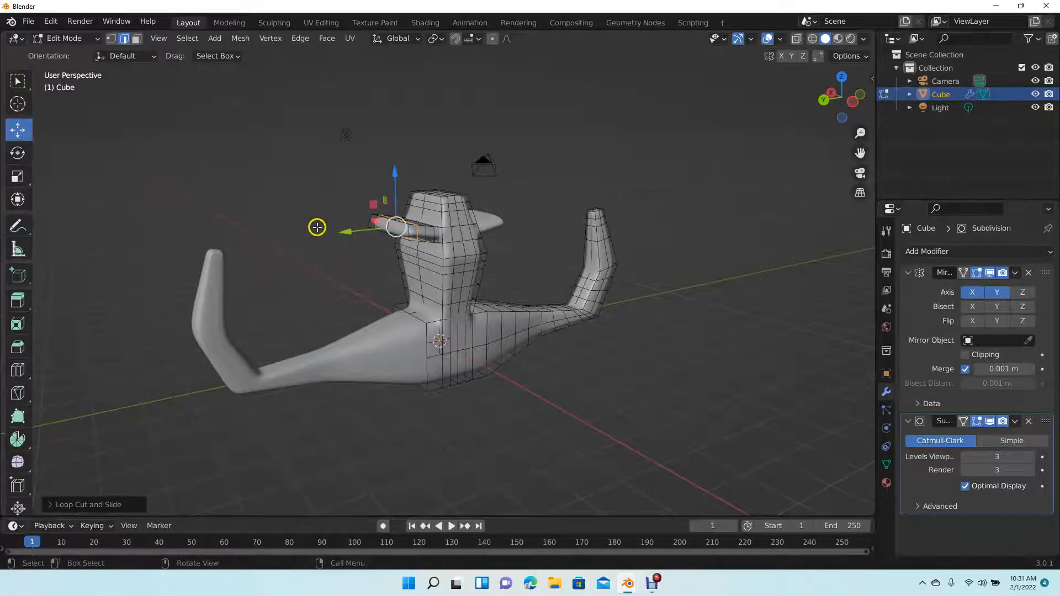
key(a)
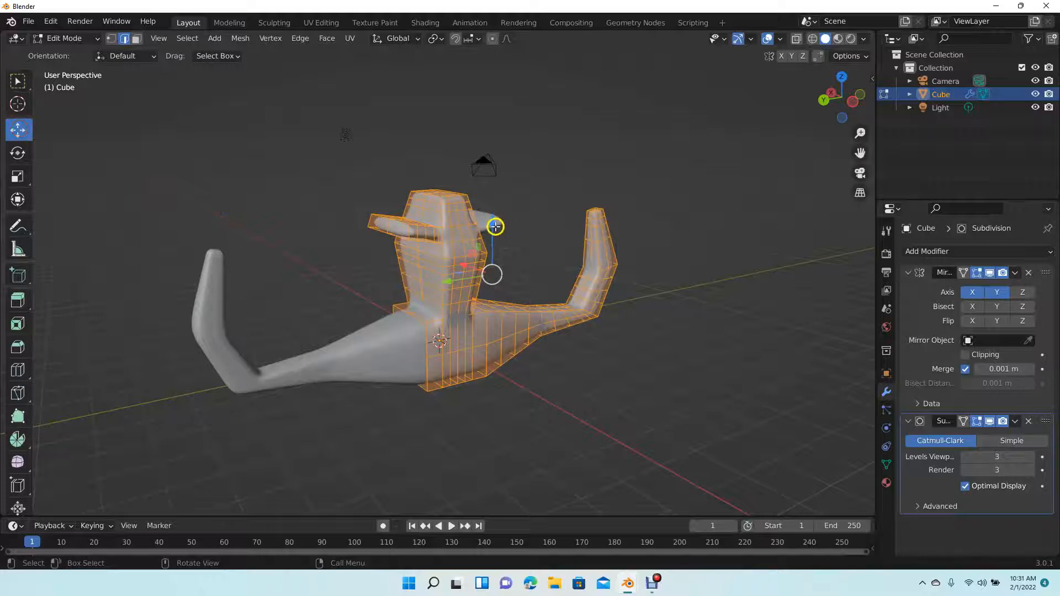
drag(492, 225, 513, 233)
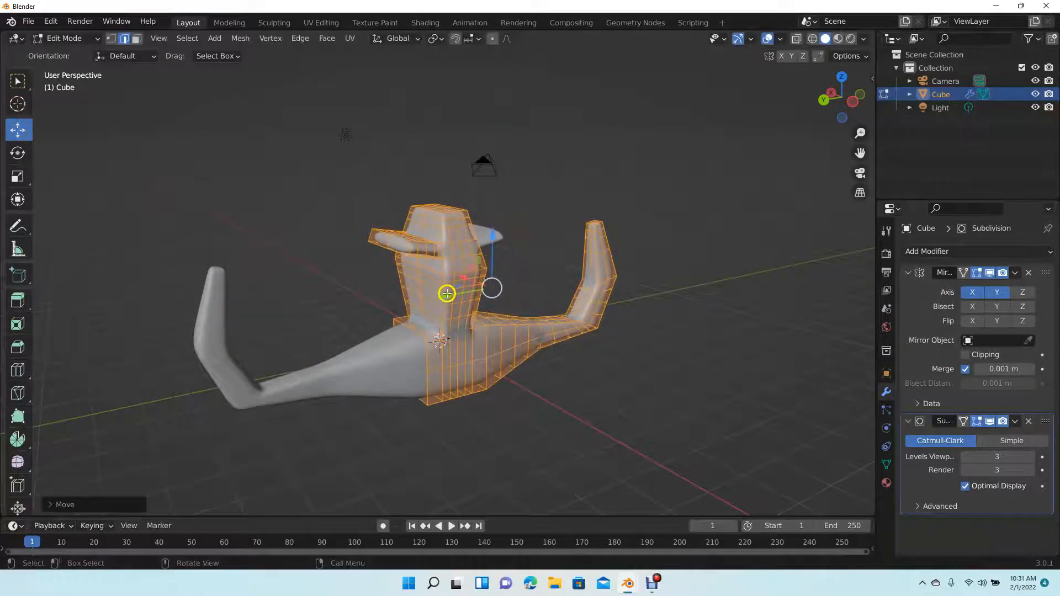
- Try moving the entire mesh along the Y axis, undo that, and move it along the X axis instead
drag(446, 296, 577, 288)
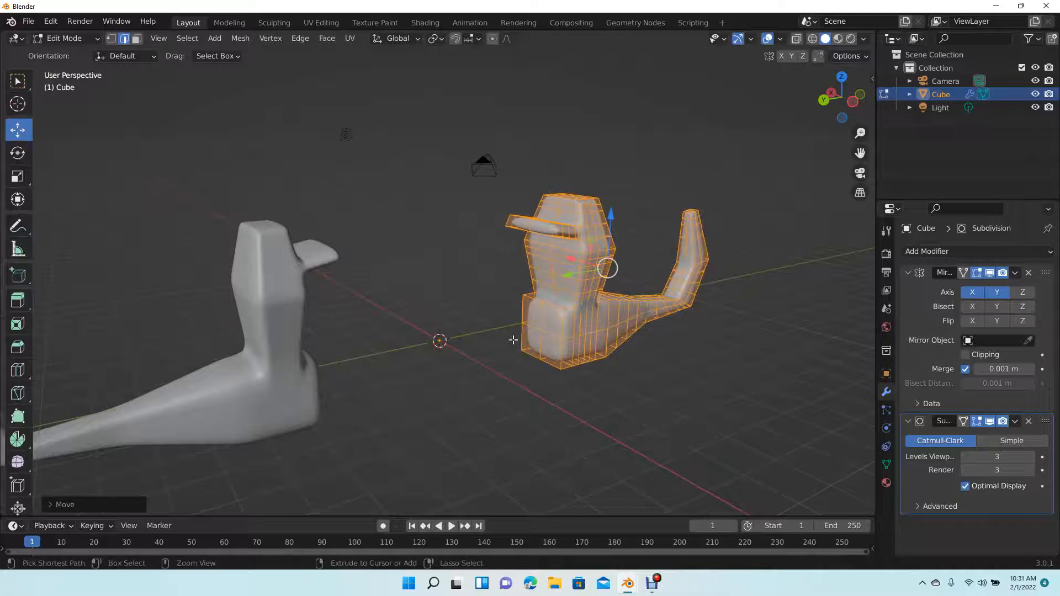
key(ctrl+z)
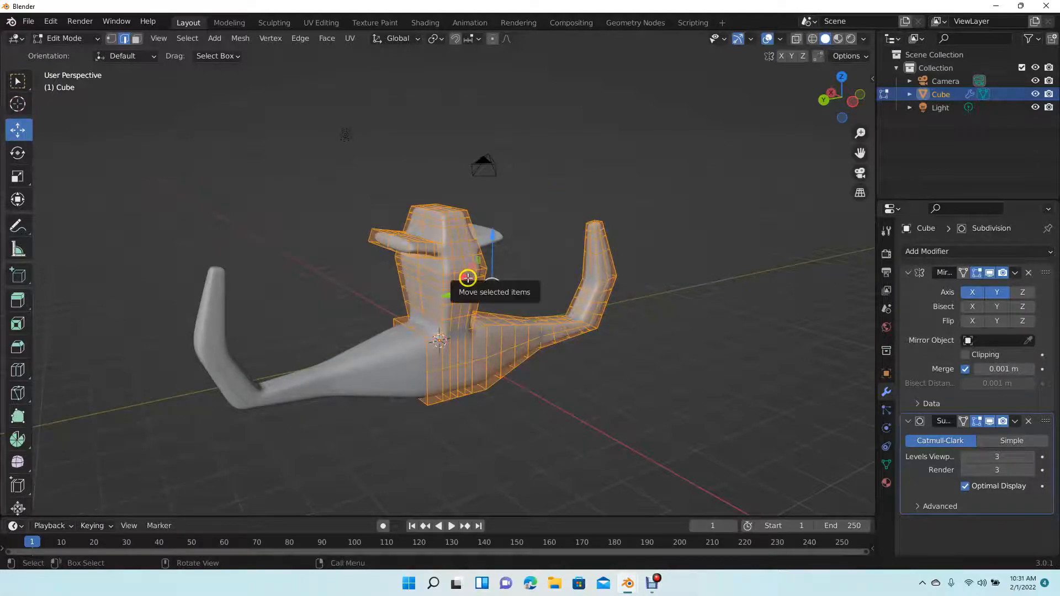
drag(488, 286, 408, 266)
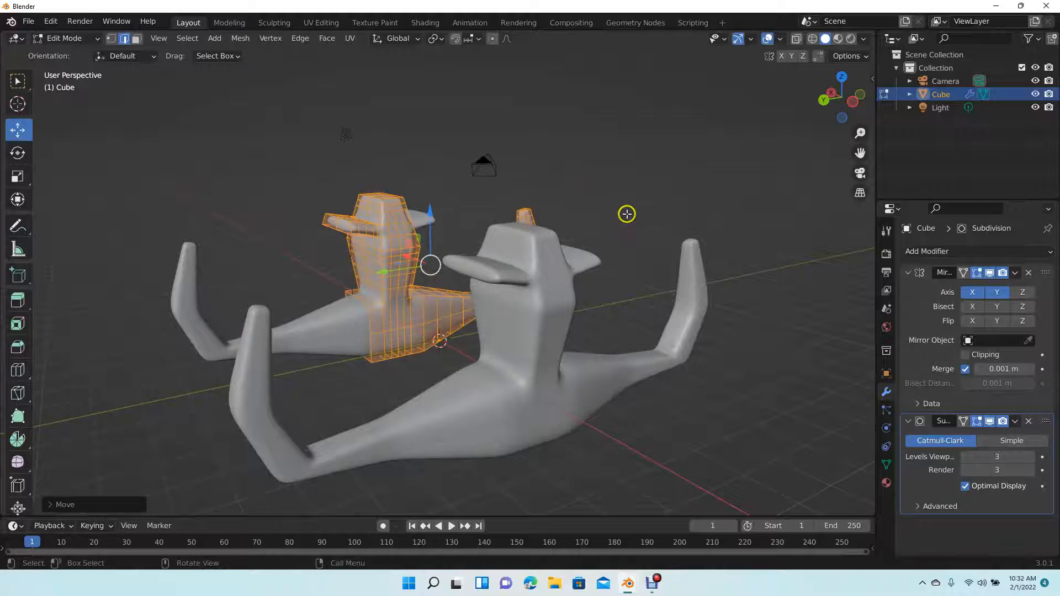
- Undo the last move of the mesh, clear the selection and switch to Object Mode
key(ctrl+z)
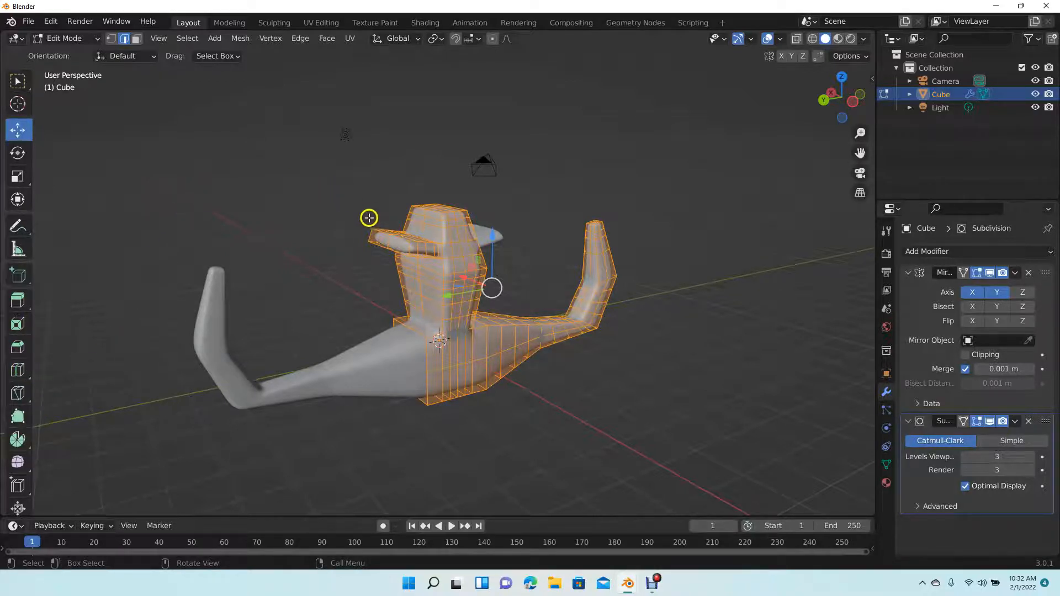
mouse_move(820, 101)
mouse_down()
mouse_move(734, 140)
mouse_move(729, 116)
mouse_move(752, 55)
mouse_move(776, 489)
mouse_move(839, 504)
mouse_move(820, 90)
mouse_move(778, 116)
mouse_move(839, 101)
mouse_up()
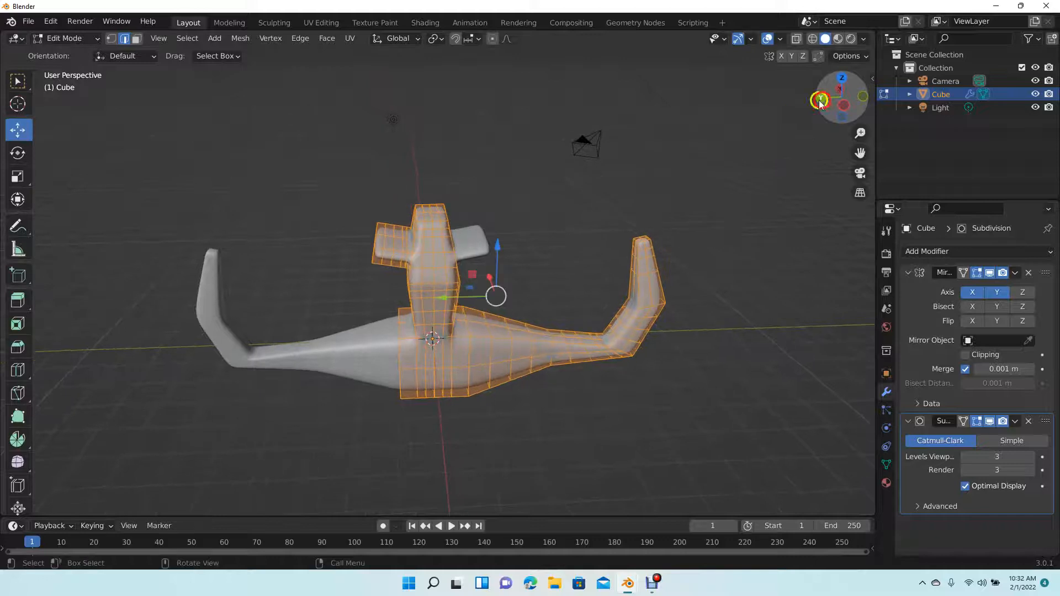
click(691, 137)
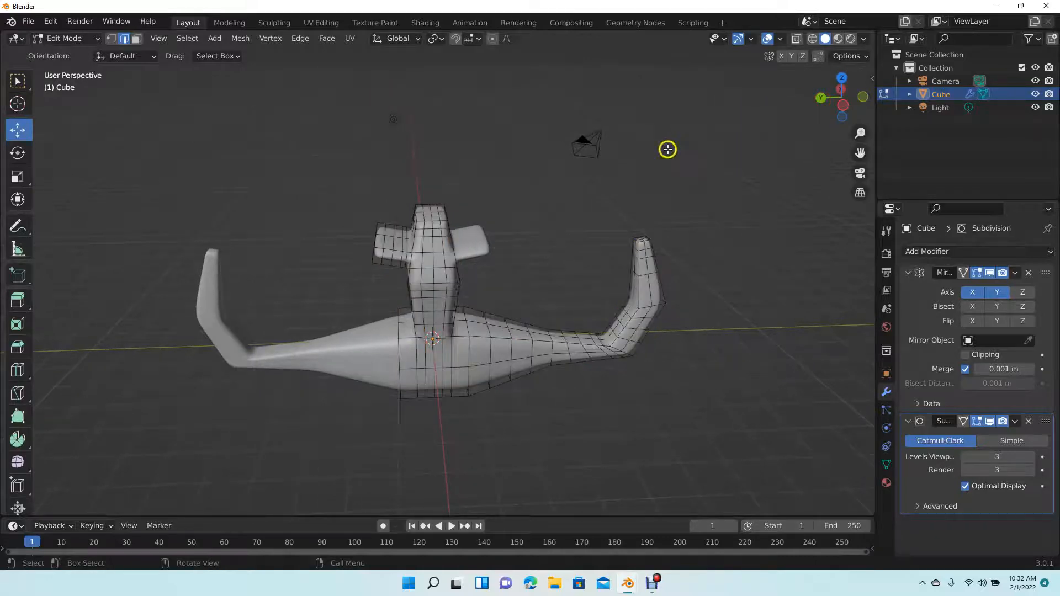
click(61, 38)
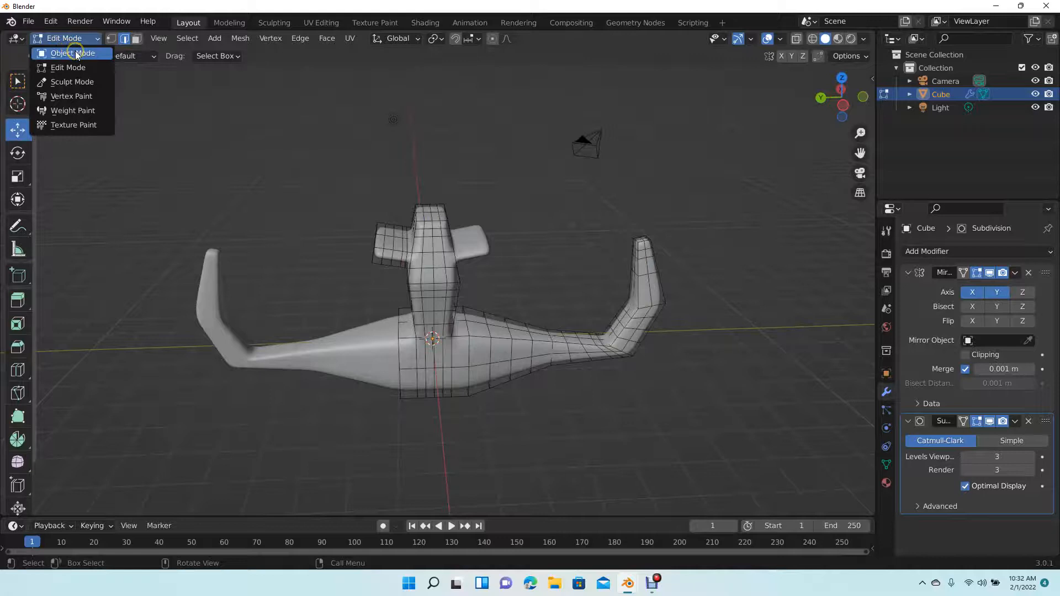
click(74, 53)
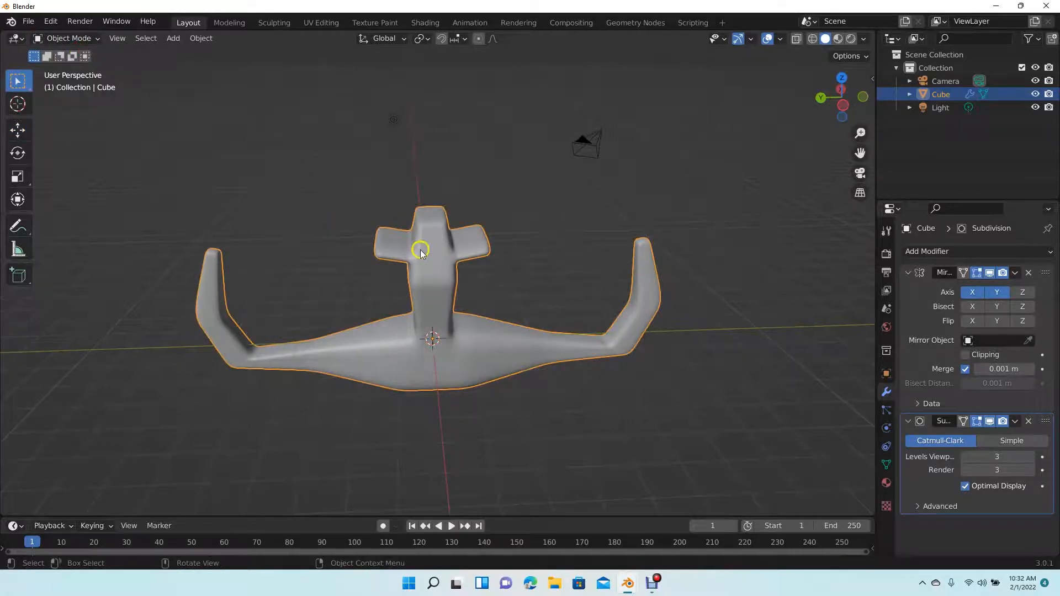
- Try flat shading on the whole object and set it back to smooth shading
right_click(445, 249)
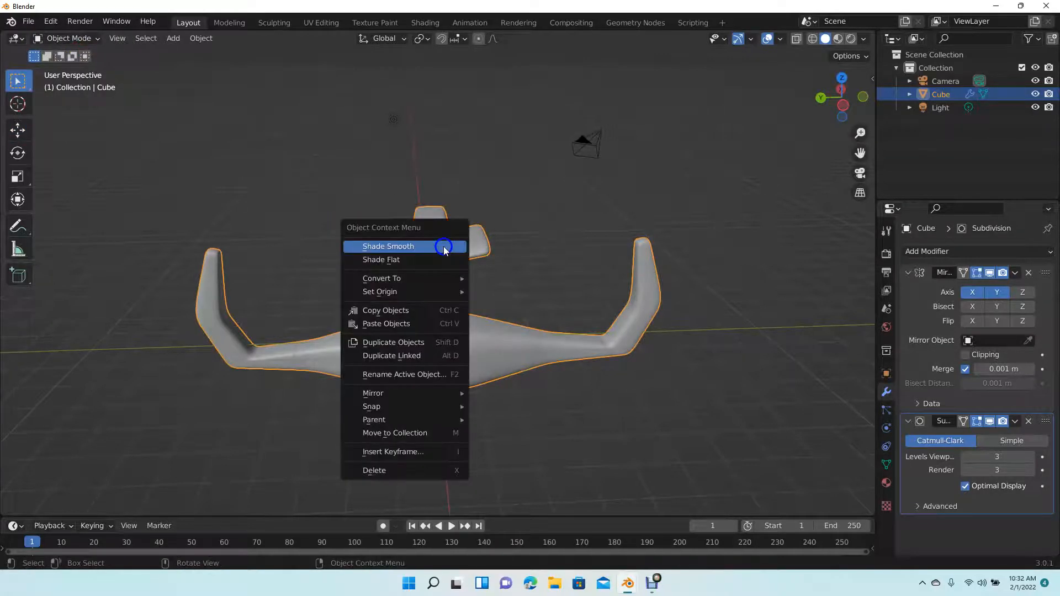
click(409, 259)
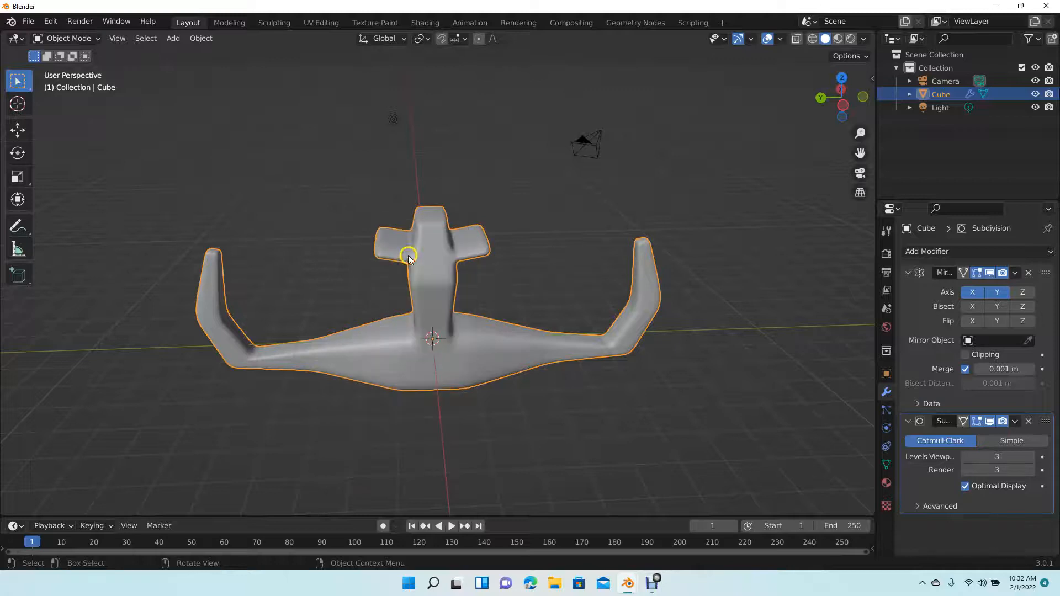
right_click(442, 238)
click(426, 227)
- Duplicate the object and place the copy behind the original along the X axis
right_click(434, 243)
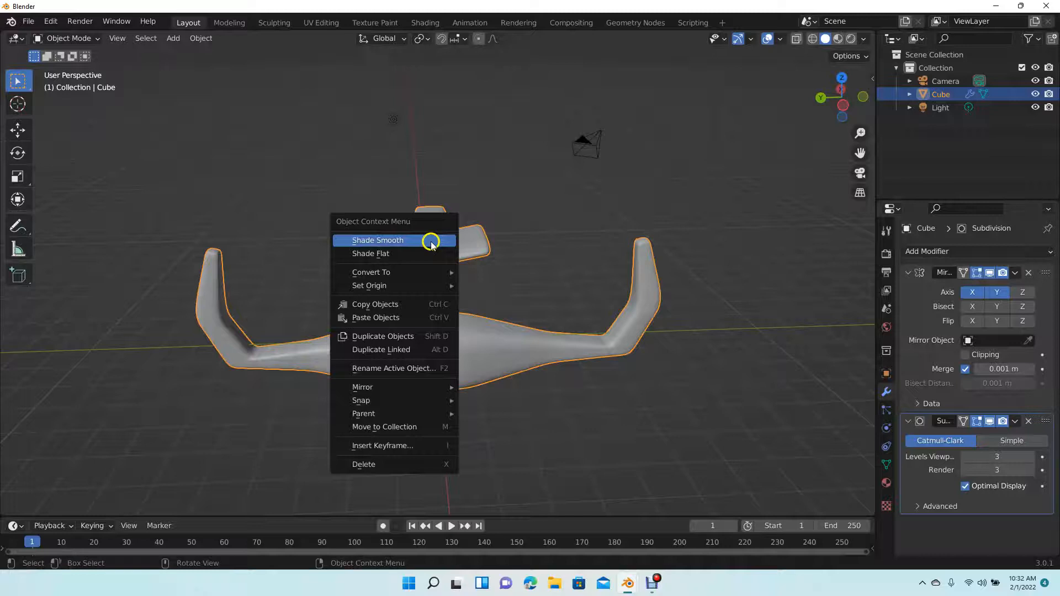
click(395, 337)
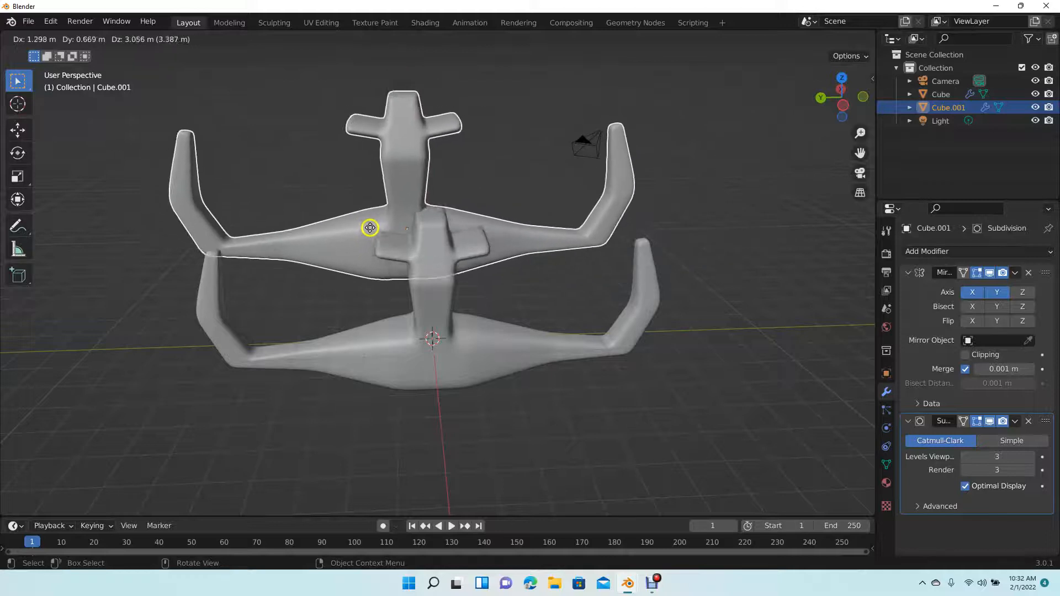
key(z)
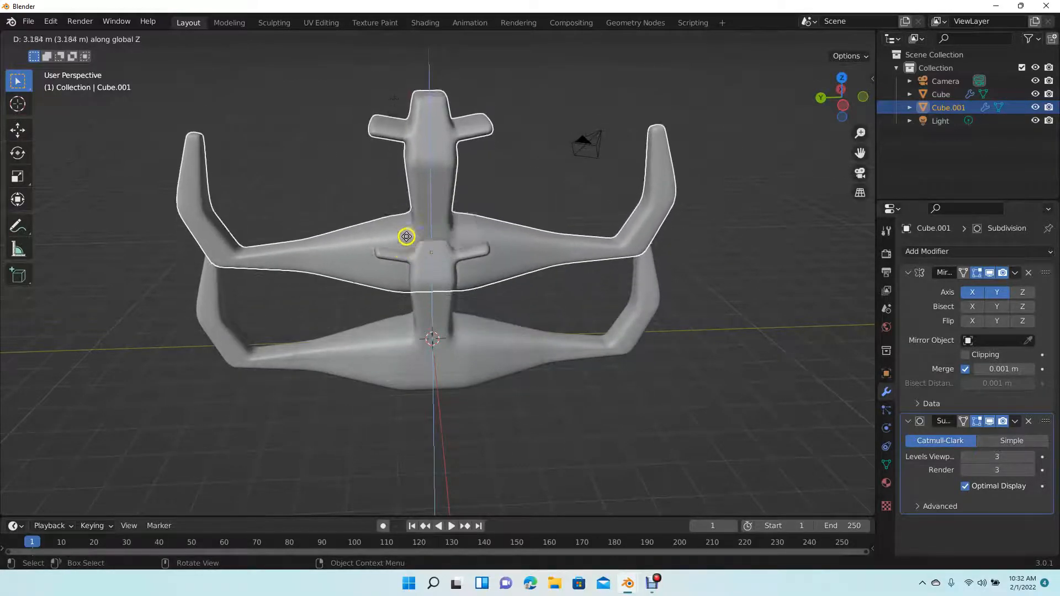
key(x)
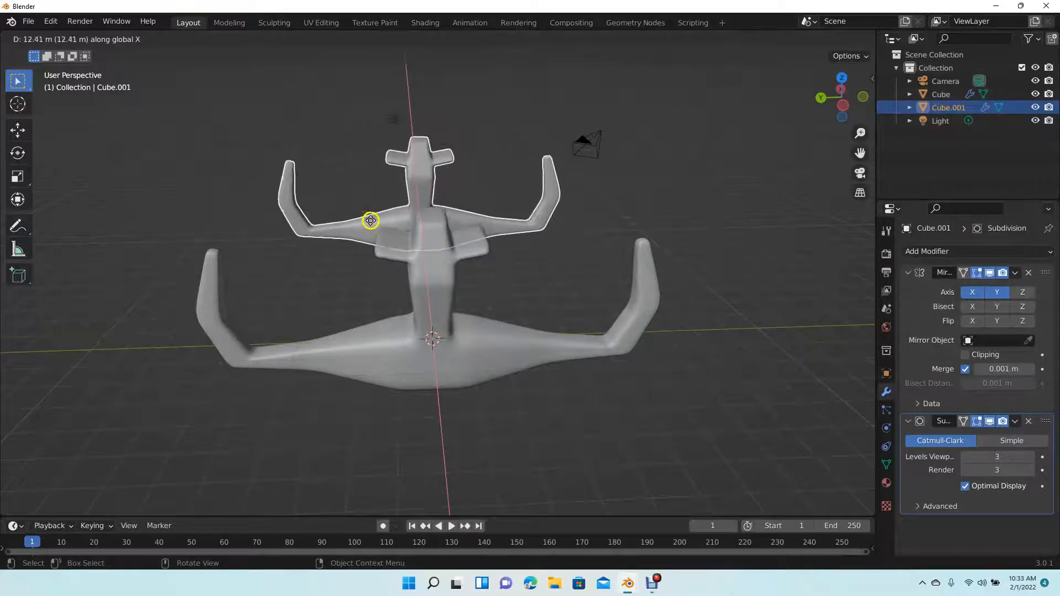
click(371, 190)
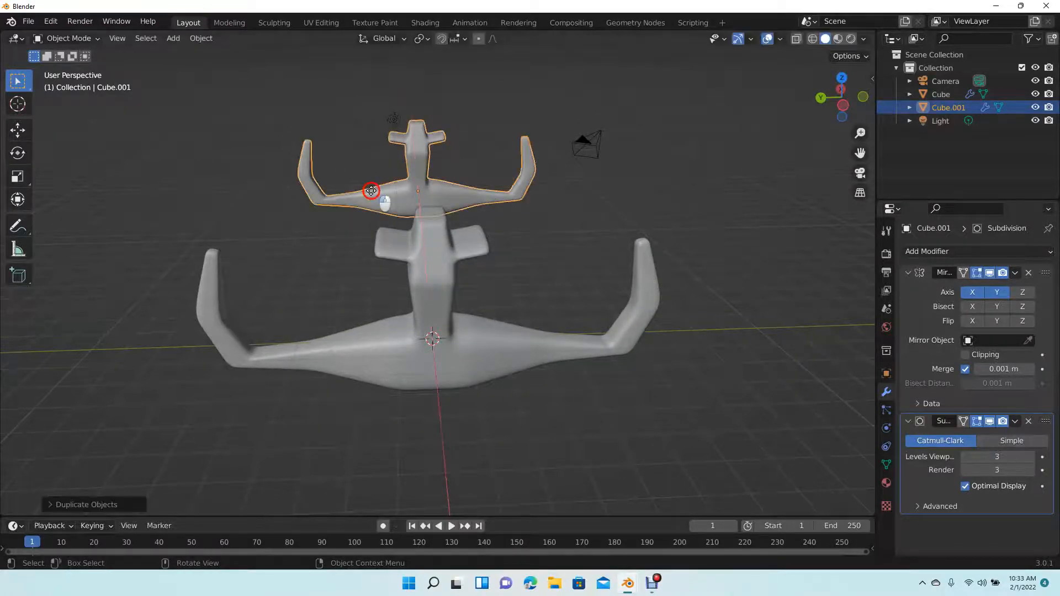
- Examine the copy and the original, and review the object operations available for them, including duplicating, mirroring, snapping and parenting
drag(828, 98, 743, 113)
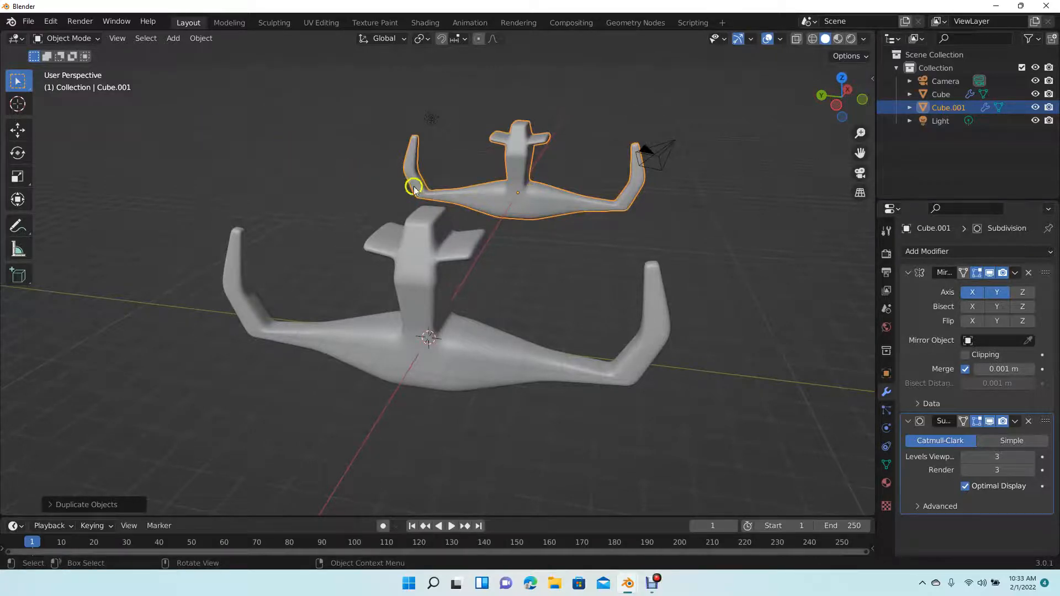
right_click(496, 197)
right_click(498, 205)
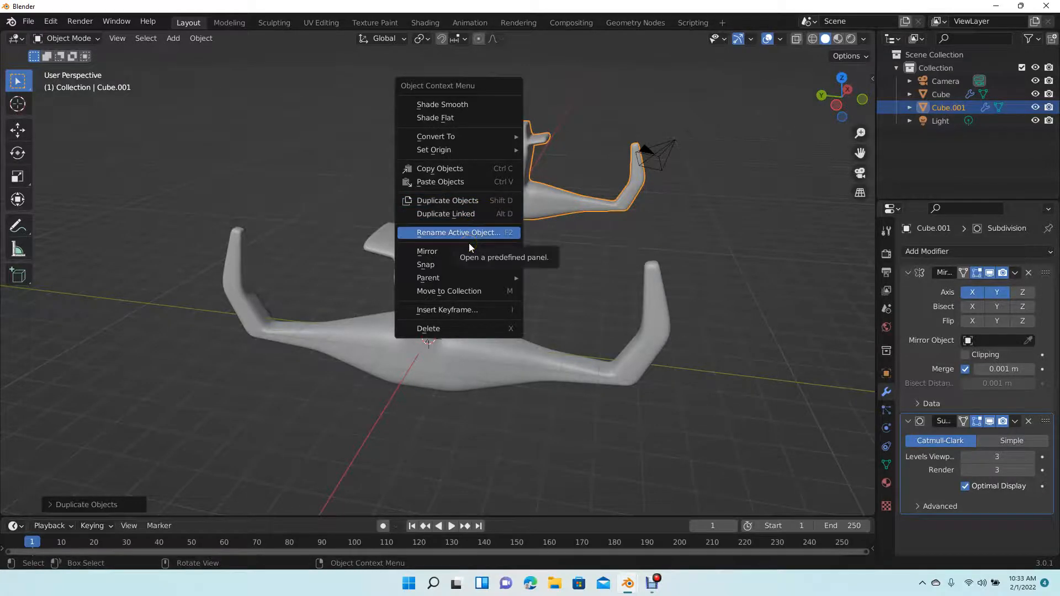
mouse_move(442, 253)
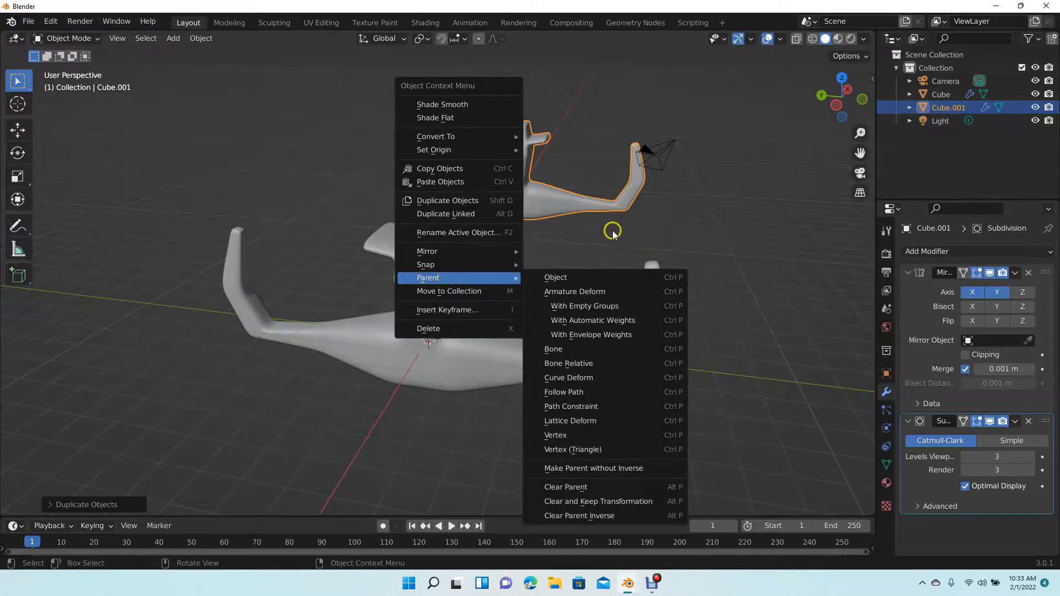
click(585, 241)
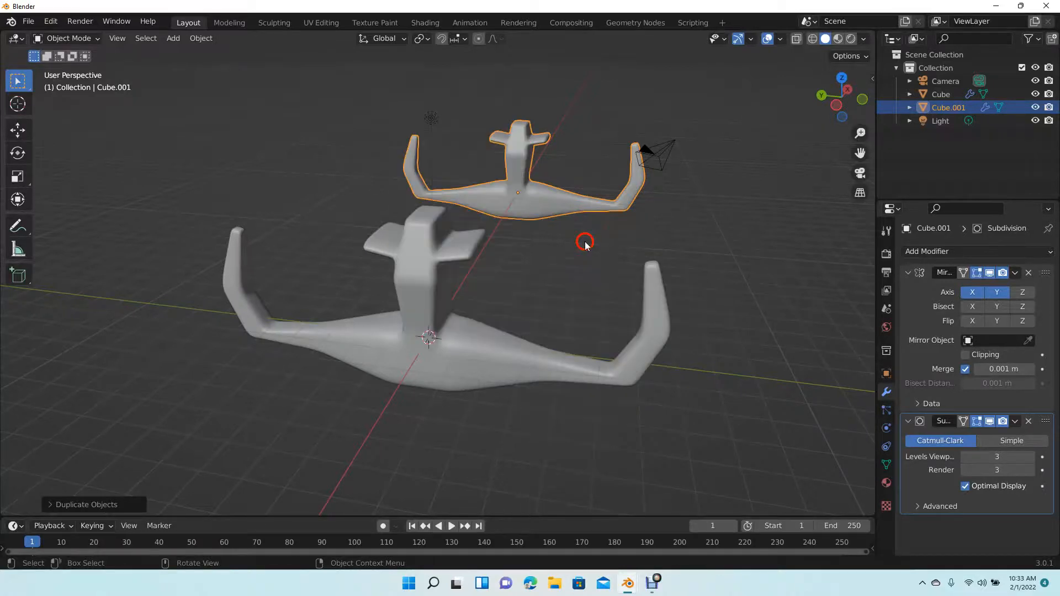
click(511, 199)
click(418, 276)
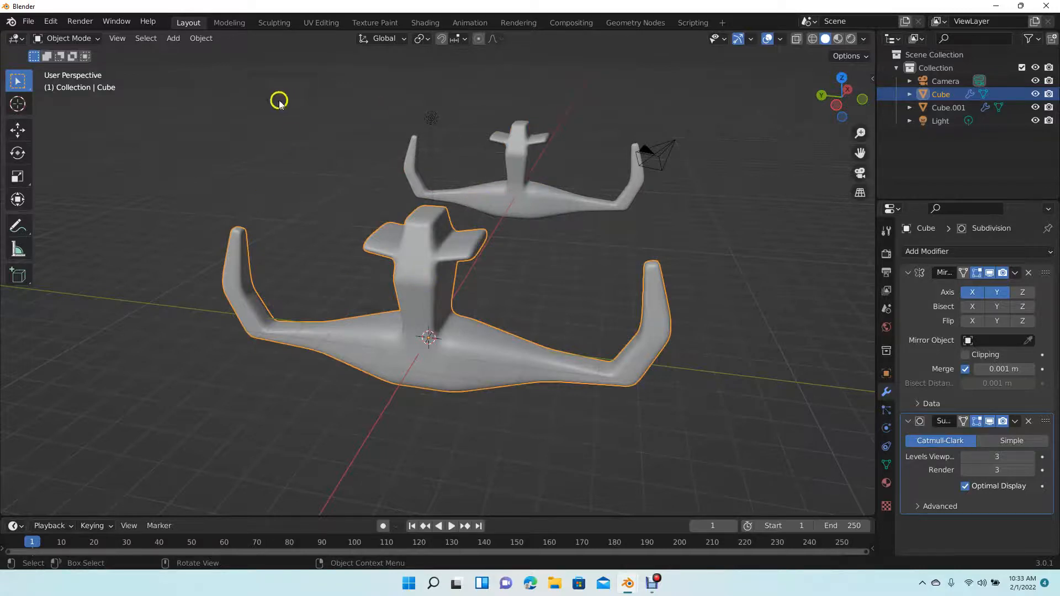
click(519, 252)
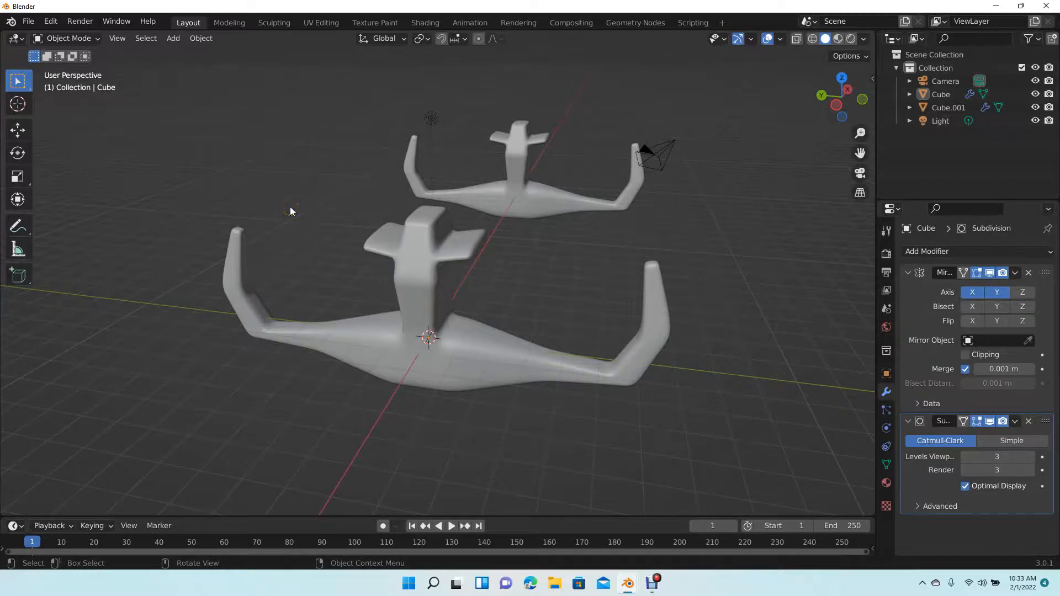
right_click(407, 245)
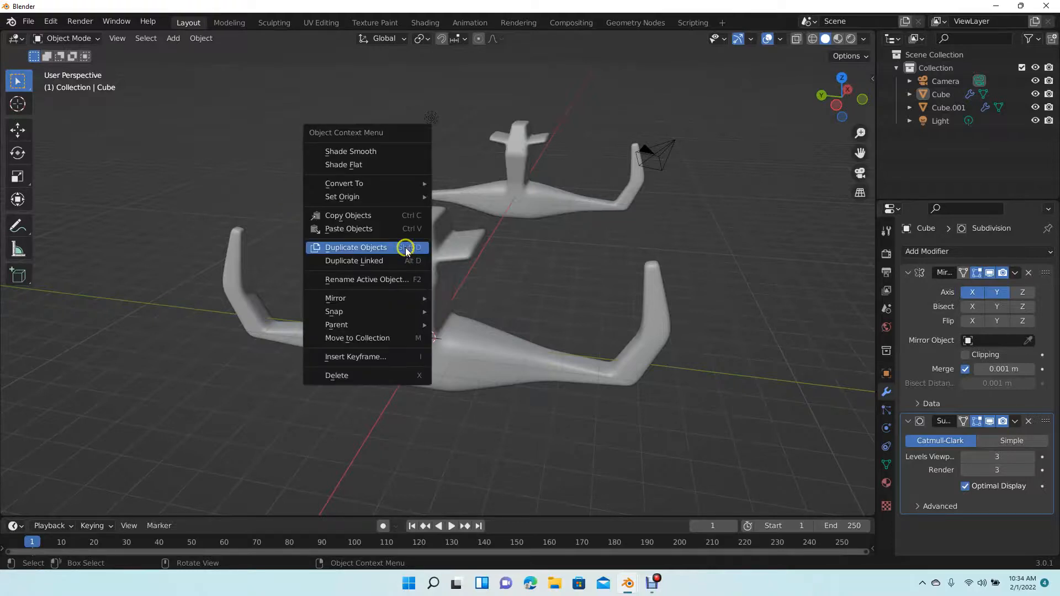
click(259, 176)
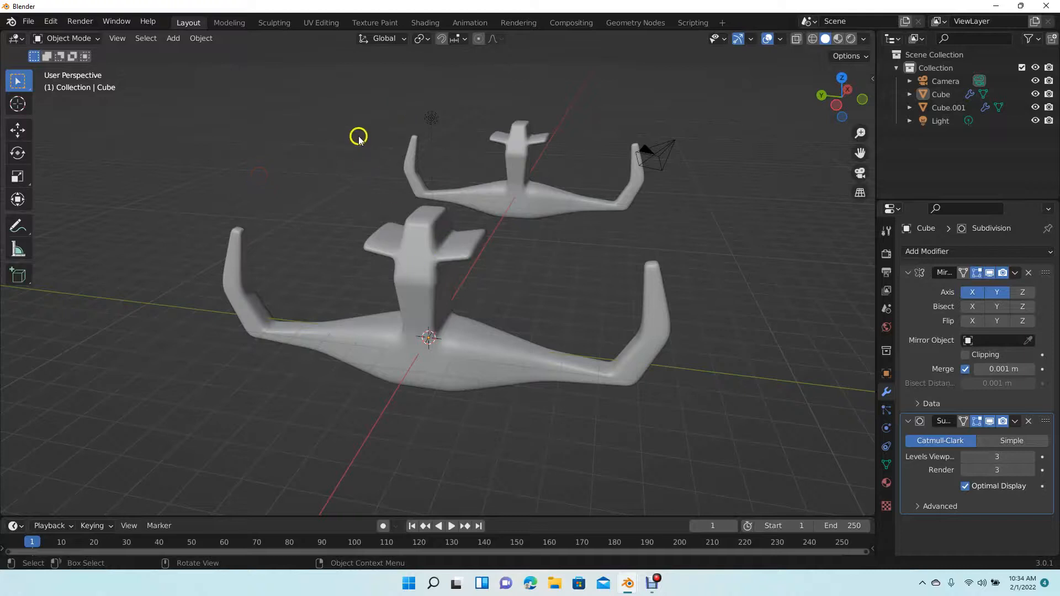